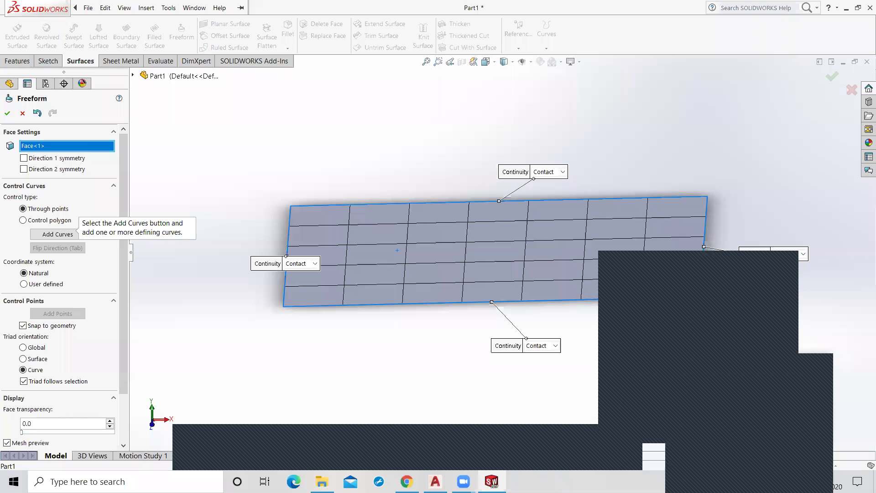
- Discard the Freeform edit, leaving Surface-Plane1 flat, and inspect the plane from another angle
left_click(22, 113)
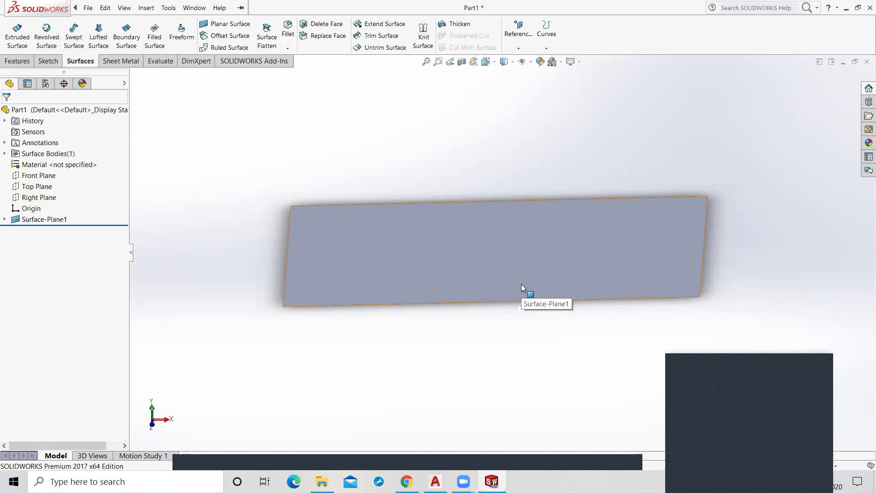
mouse_move(441, 360)
middle_mouse_down()
mouse_move(452, 339)
mouse_move(438, 361)
middle_mouse_up()
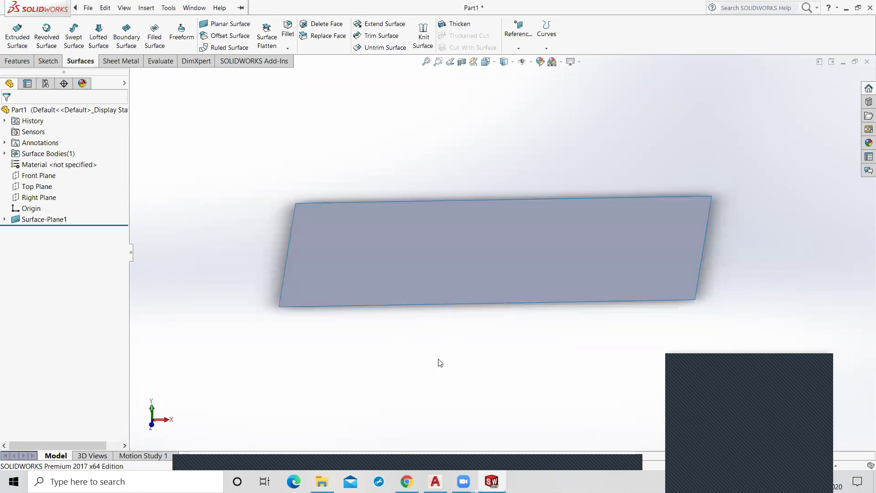
scroll(459, 252, "down", 1)
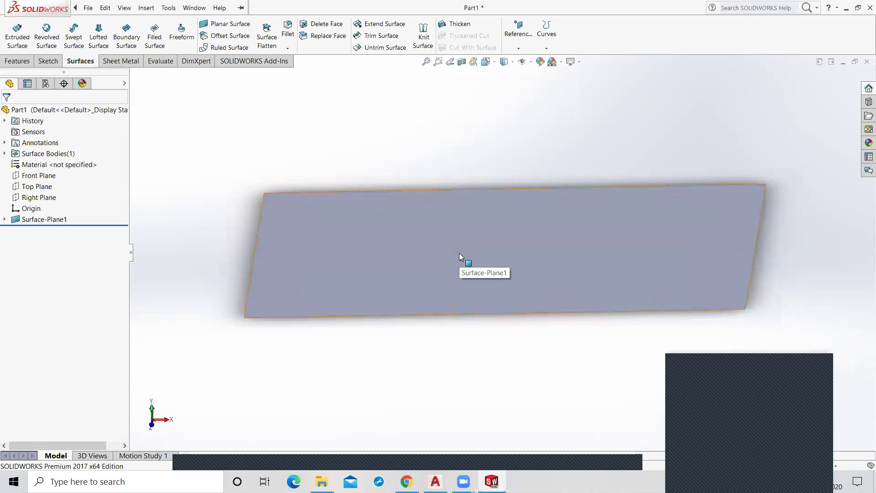
scroll(458, 252, "up", 1)
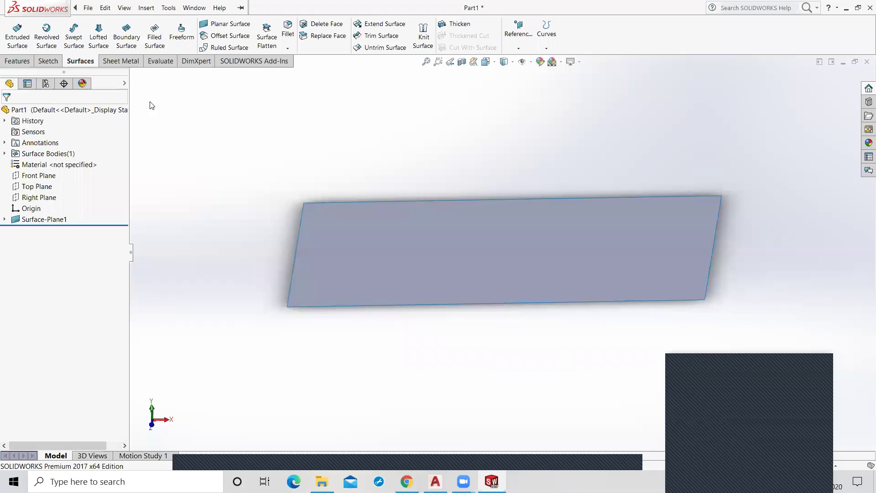
- Start a Freeform feature with the planar face (Face<1>) as the face to deform
left_click(180, 46)
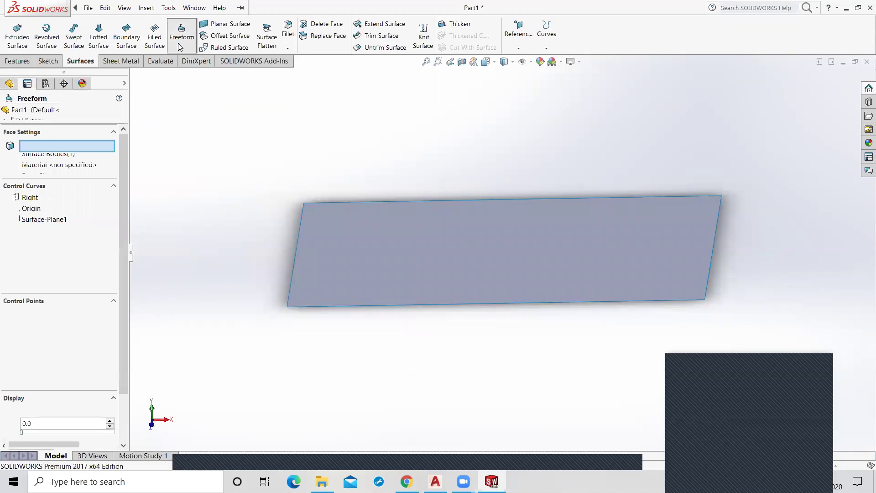
left_click(441, 258)
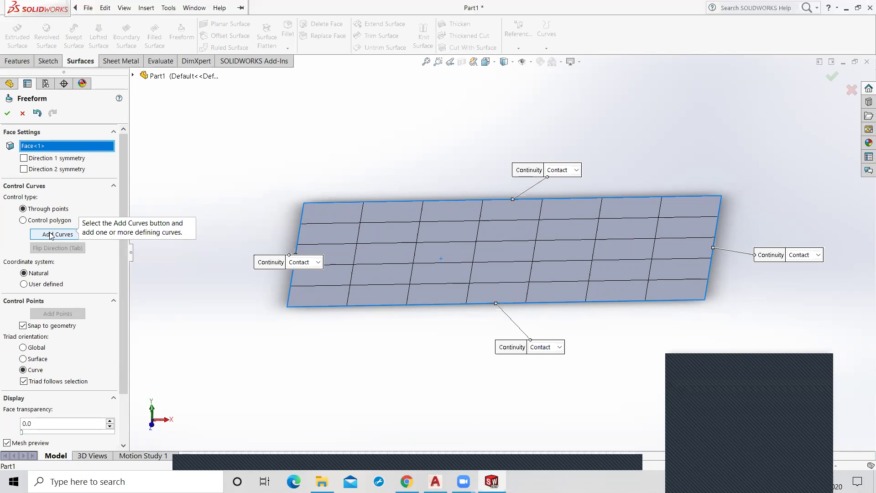
- Add a through-points control curve running lengthwise across the middle of the face
left_click(50, 234)
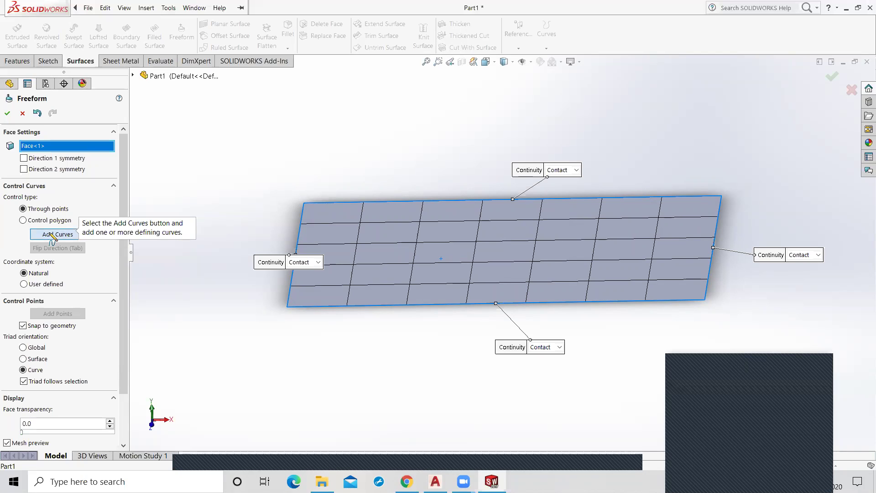
left_click(479, 252)
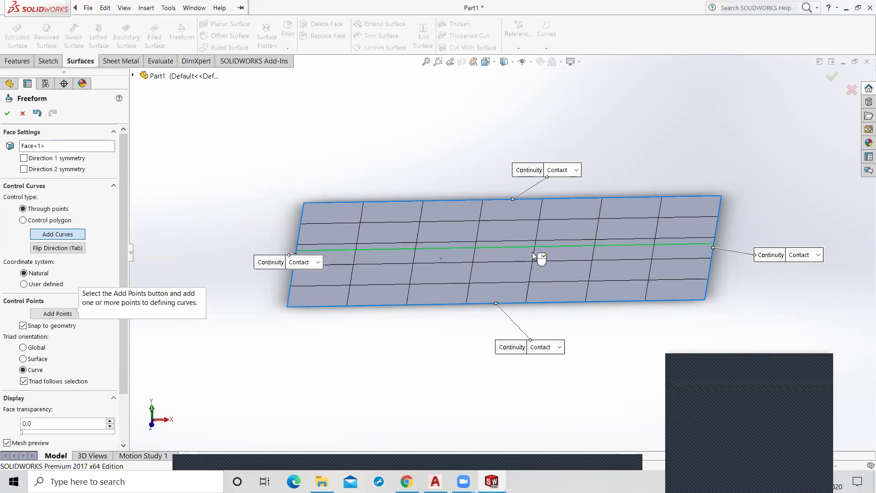
scroll(466, 251, "down", 1)
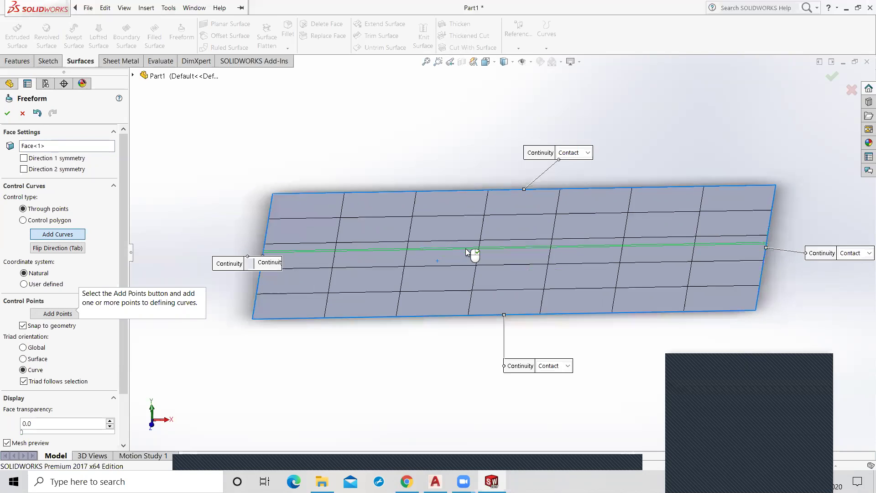
scroll(466, 251, "down", 1)
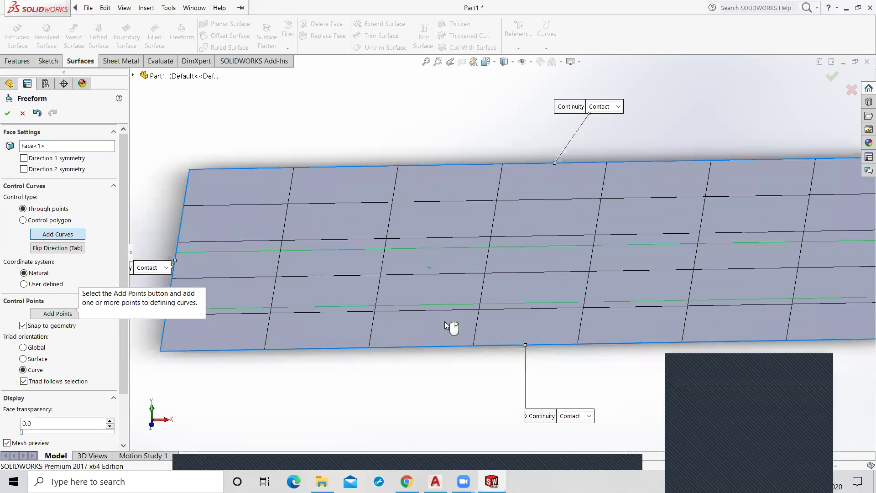
left_click(294, 299)
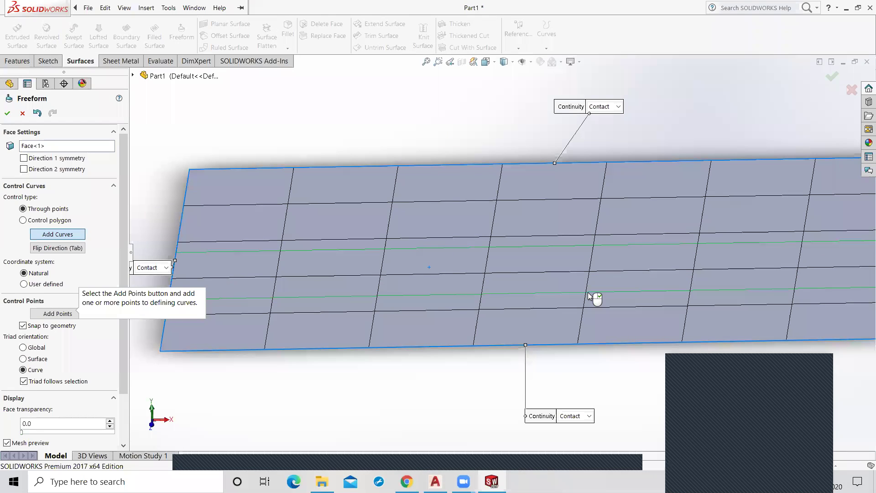
left_click(48, 315)
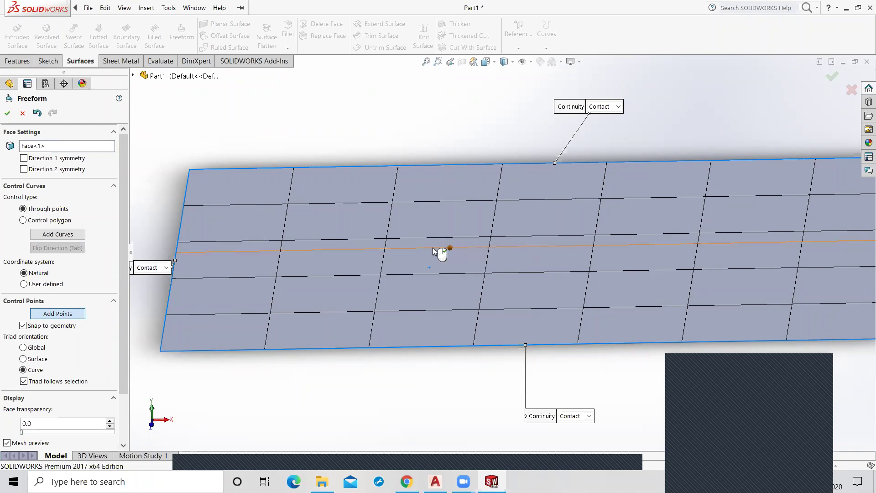
- Place five control points spaced along the control curve and confirm via the right-click OK
left_click(330, 250)
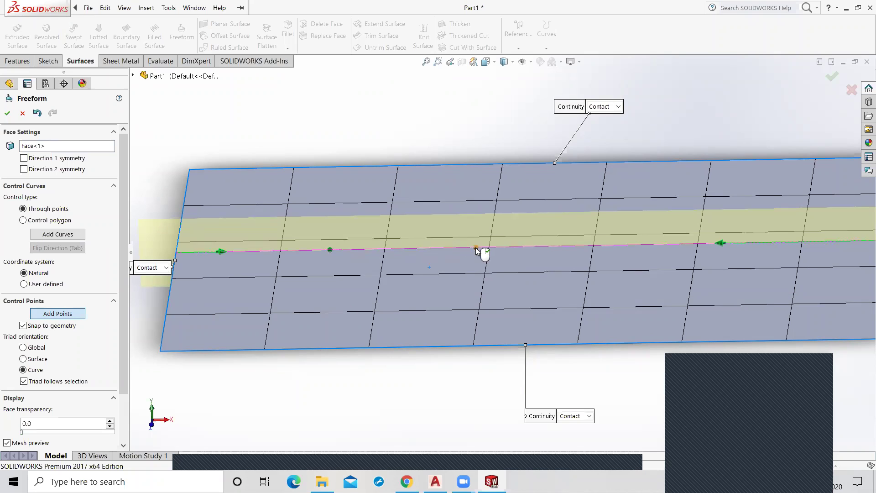
left_click(447, 248)
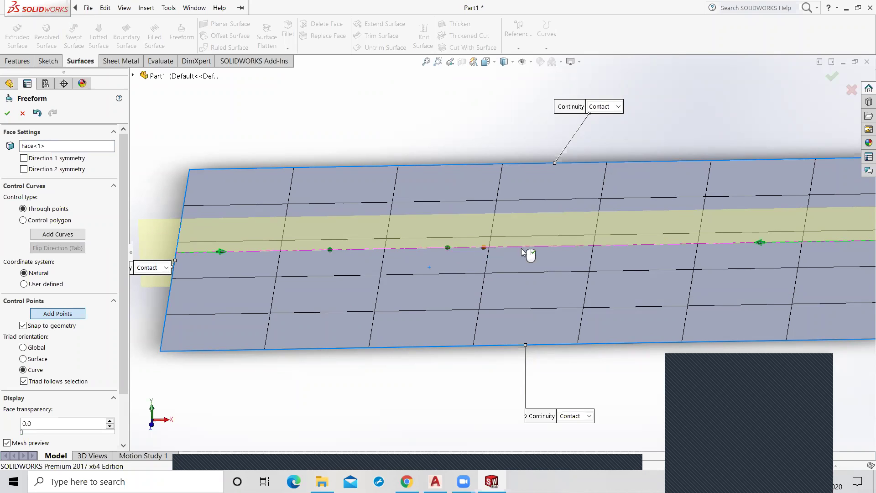
left_click(592, 246)
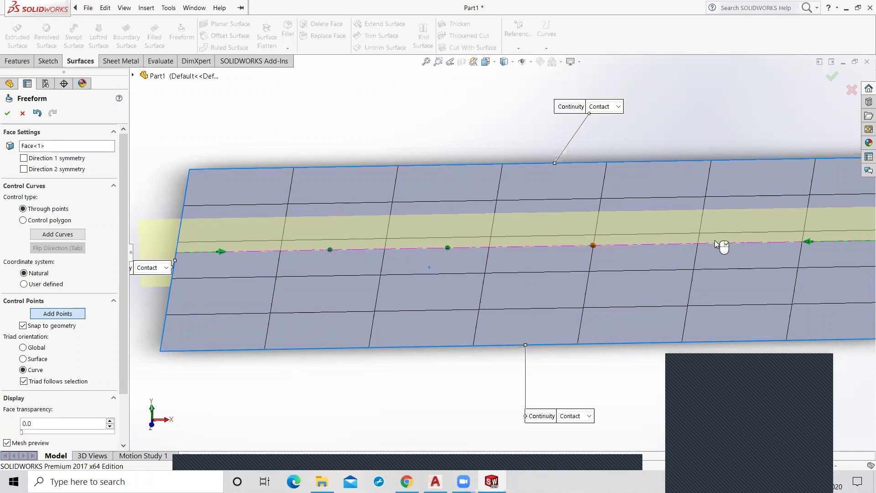
left_click(742, 243)
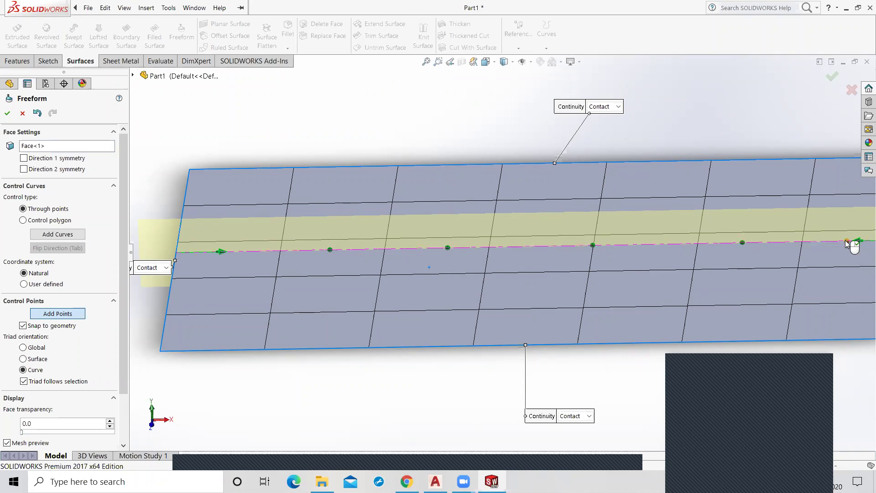
left_click(844, 241)
scroll(844, 240, "up", 2)
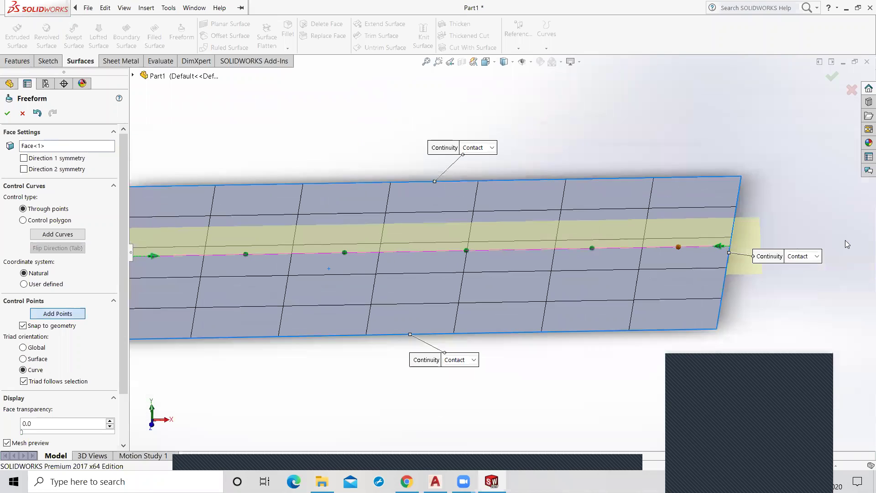
scroll(591, 262, "up", 1)
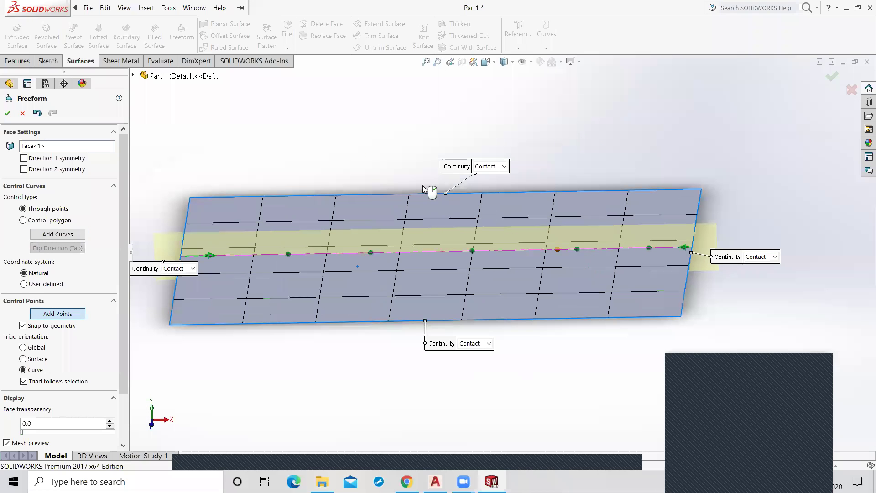
right_click(349, 151)
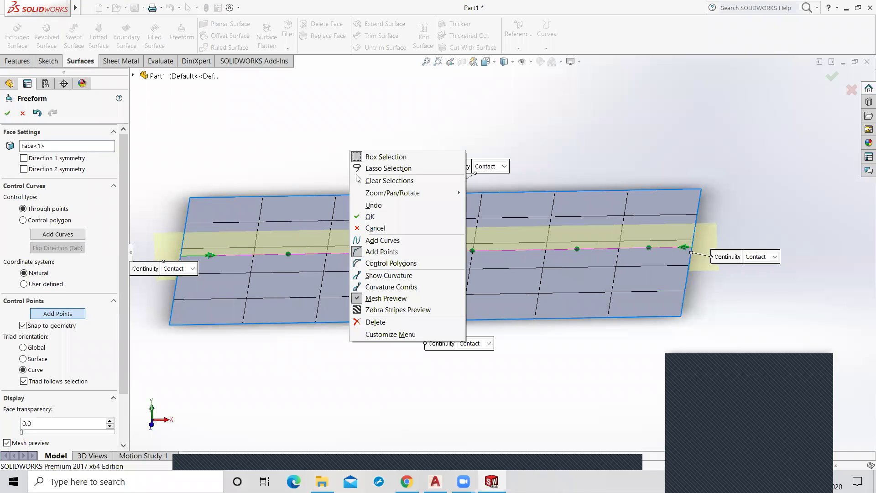
left_click(368, 219)
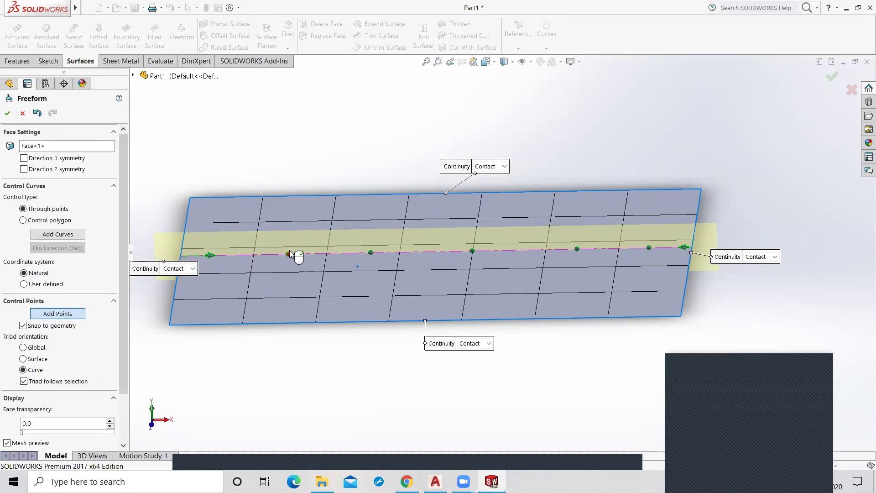
- Drag the first two control points upward into bumps along the curve
key("Escape")
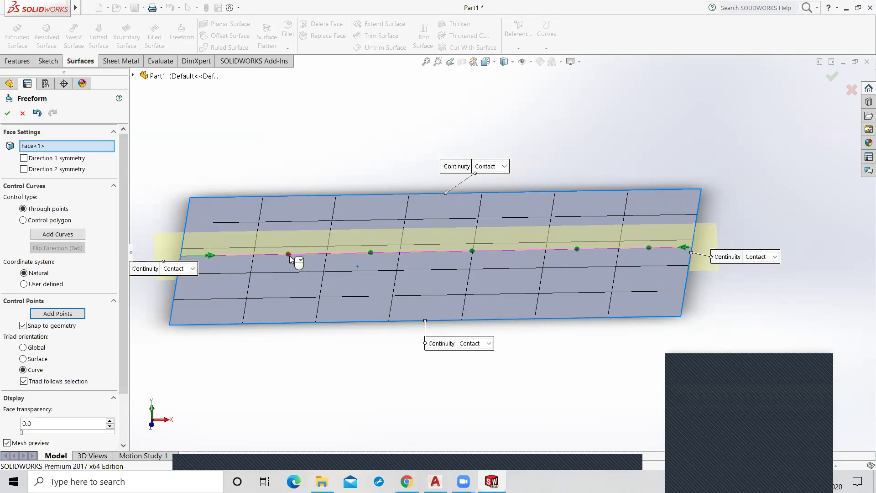
left_click(289, 255)
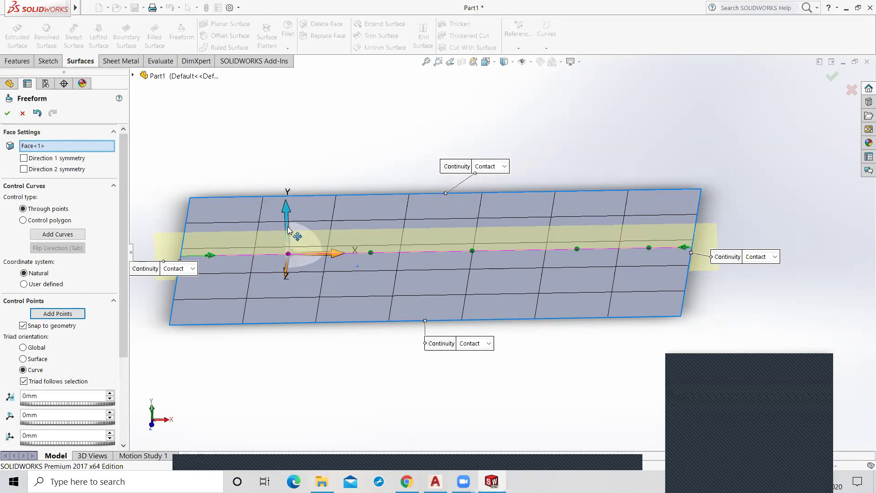
scroll(391, 356, "down", 1)
scroll(365, 335, "up", 2)
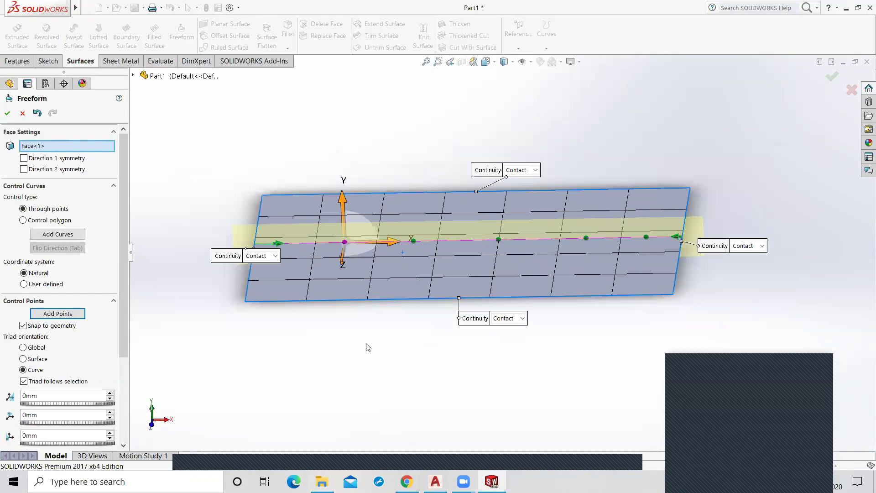
middle_click_drag(367, 330, 352, 216)
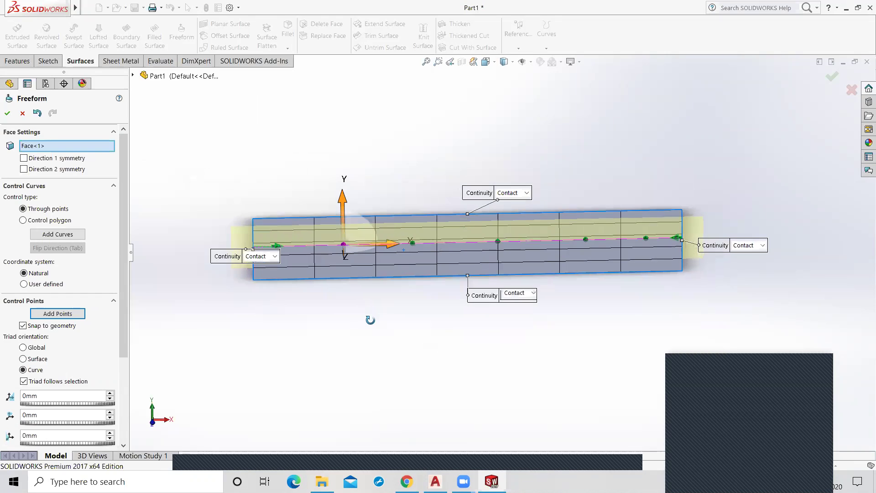
left_click_drag(343, 198, 343, 138)
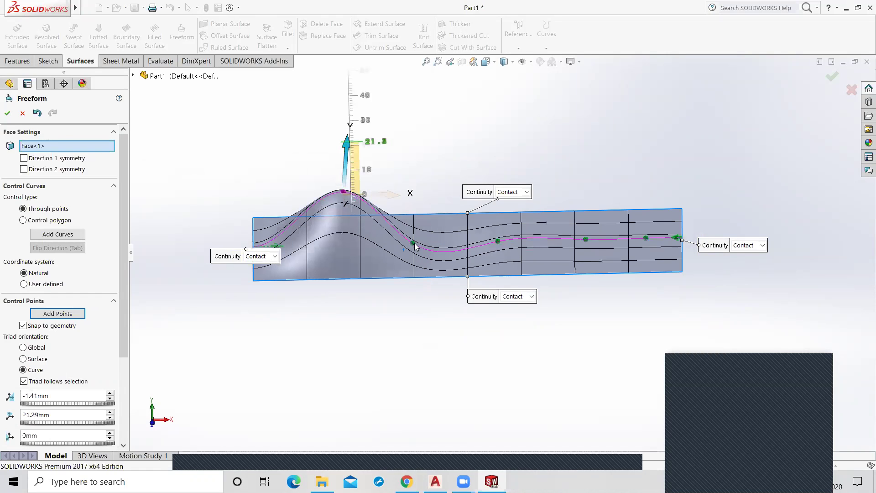
left_click(413, 244)
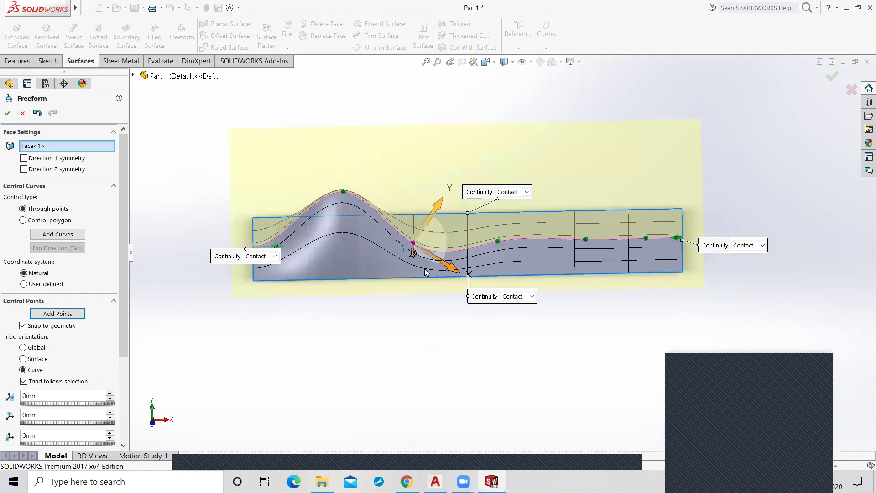
left_click_drag(437, 258, 428, 192)
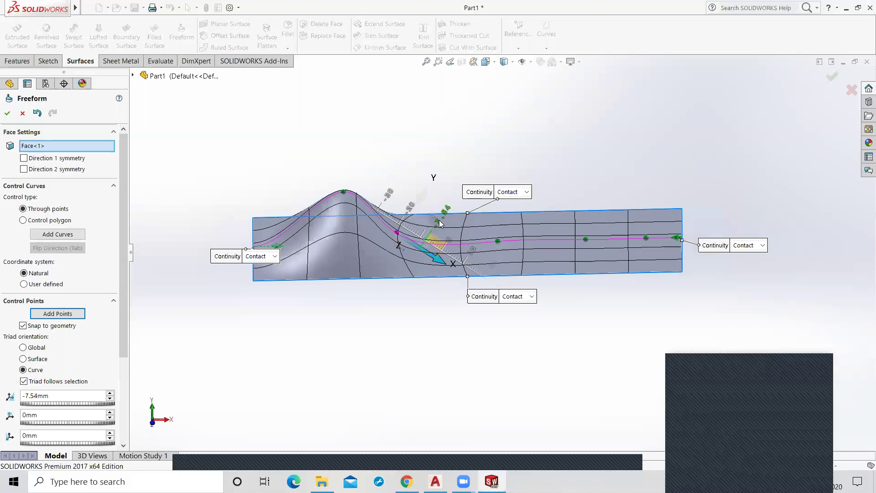
left_click_drag(421, 195, 434, 168)
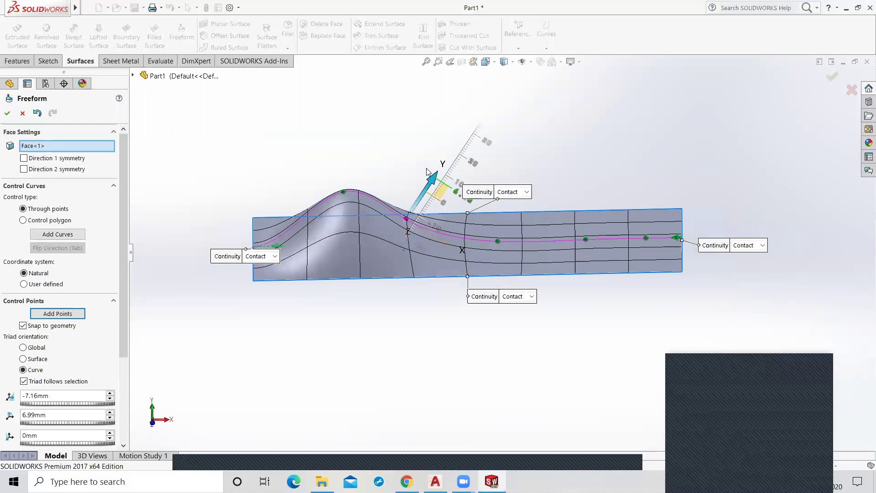
- Raise the middle and right control points into further peaks and accept Freeform1
left_click(498, 241)
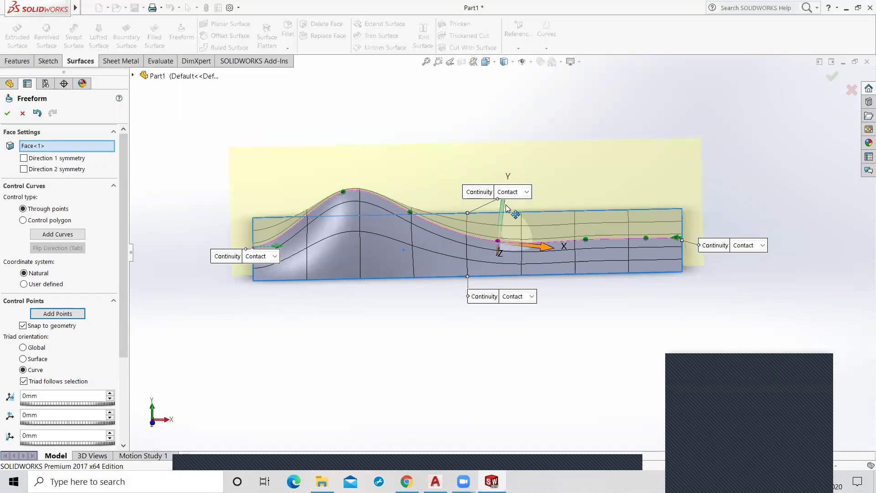
left_click_drag(499, 207, 502, 112)
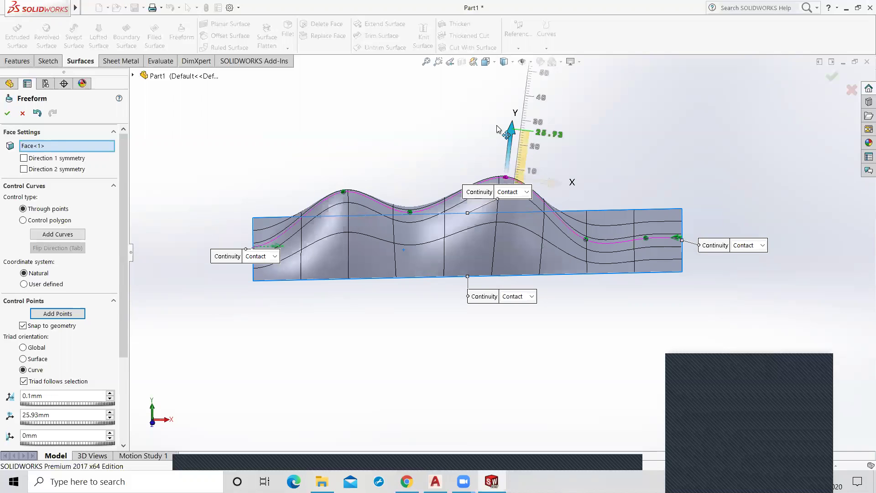
left_click(646, 237)
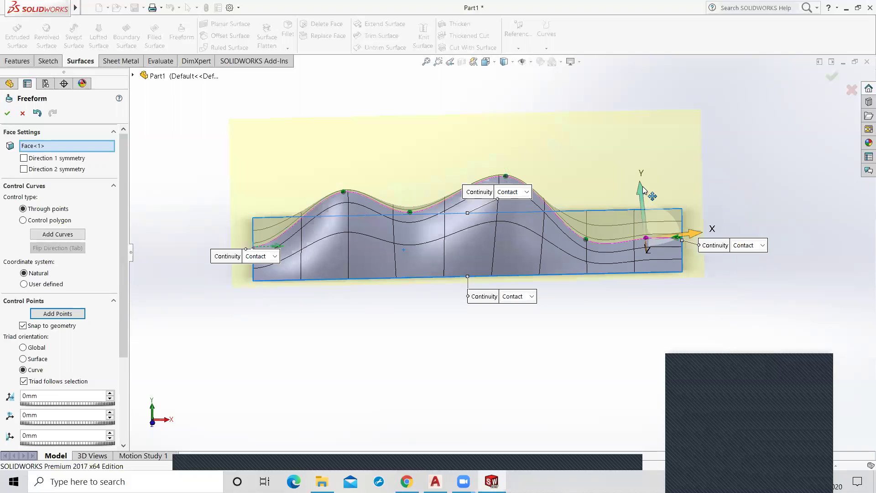
mouse_move(641, 187)
left_mouse_down()
mouse_move(639, 140)
mouse_move(620, 132)
left_mouse_up()
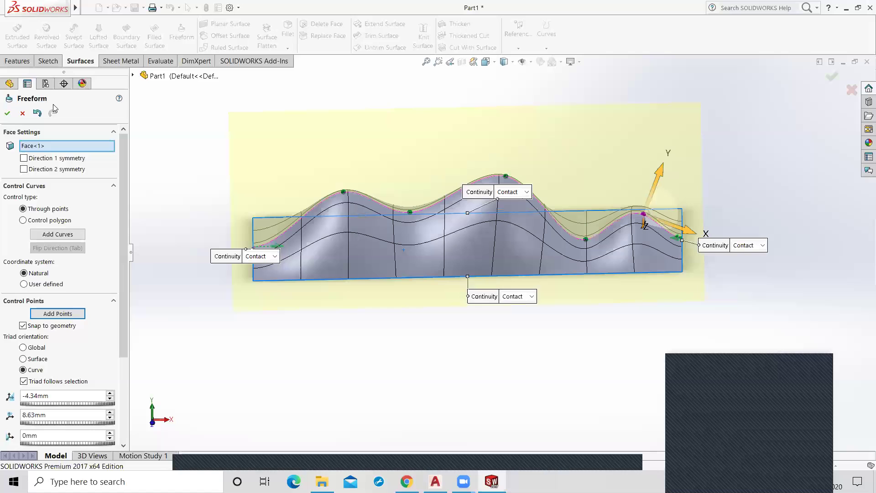
left_click(7, 113)
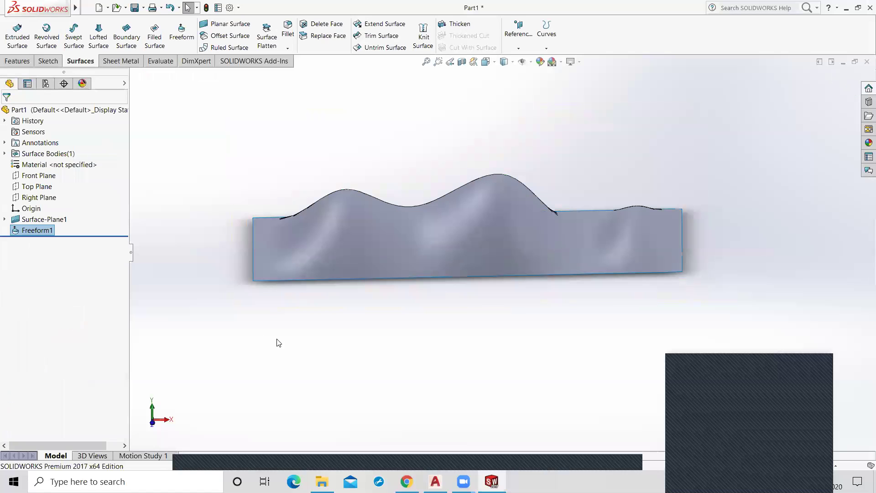
middle_click_drag(294, 339, 381, 151)
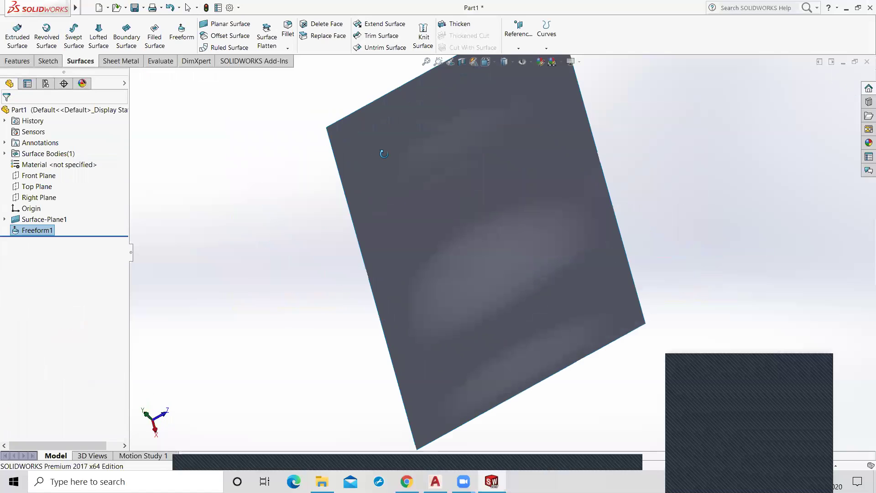
mouse_move(322, 285)
middle_mouse_down()
mouse_move(323, 221)
mouse_move(414, 254)
mouse_move(353, 228)
mouse_move(357, 244)
middle_mouse_up()
scroll(363, 231, "up", 3)
scroll(497, 215, "up", 3)
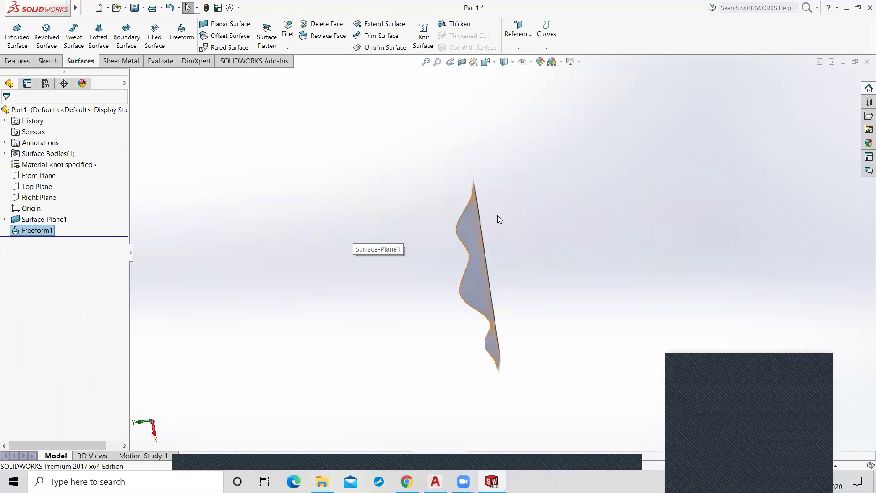
key("Escape")
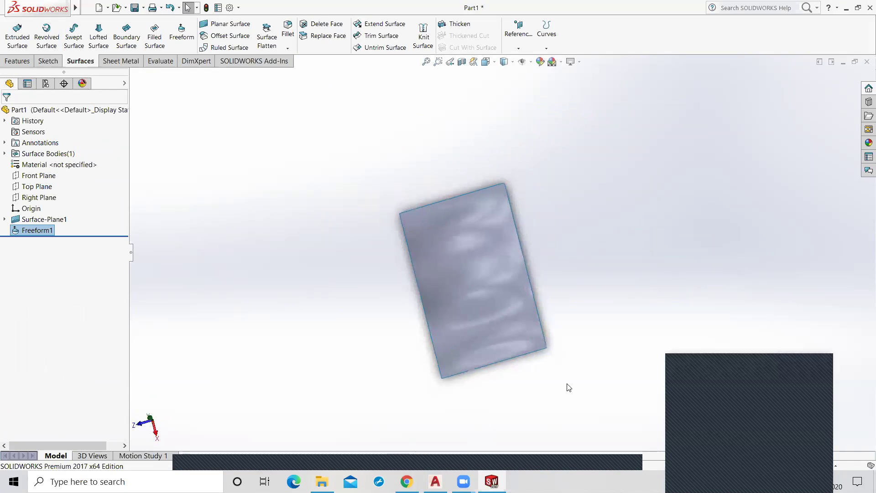
middle_click_drag(567, 387, 516, 258)
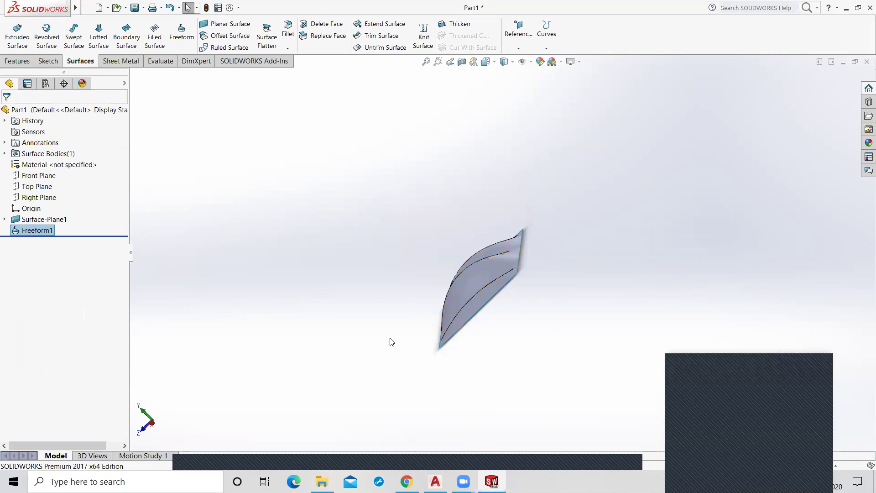
mouse_move(470, 297)
middle_mouse_down()
mouse_move(508, 284)
mouse_move(467, 324)
mouse_move(442, 269)
middle_mouse_up()
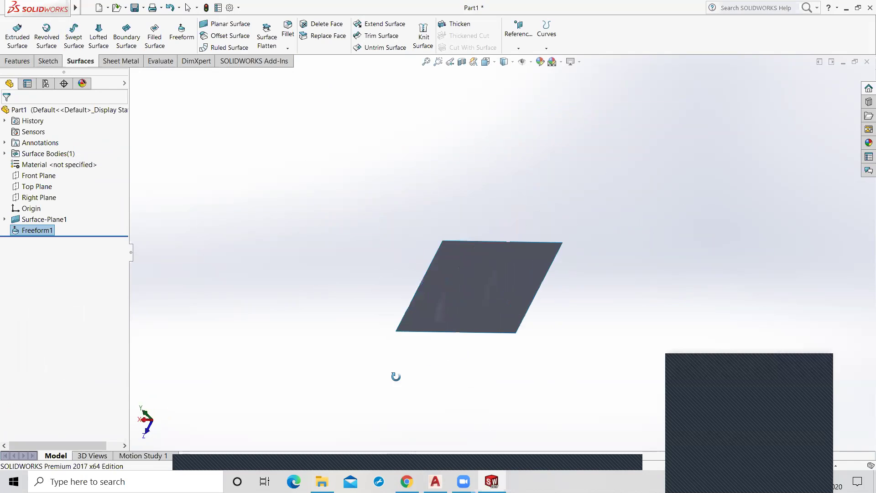
mouse_move(465, 223)
middle_mouse_down()
mouse_move(453, 364)
mouse_move(422, 299)
middle_mouse_up()
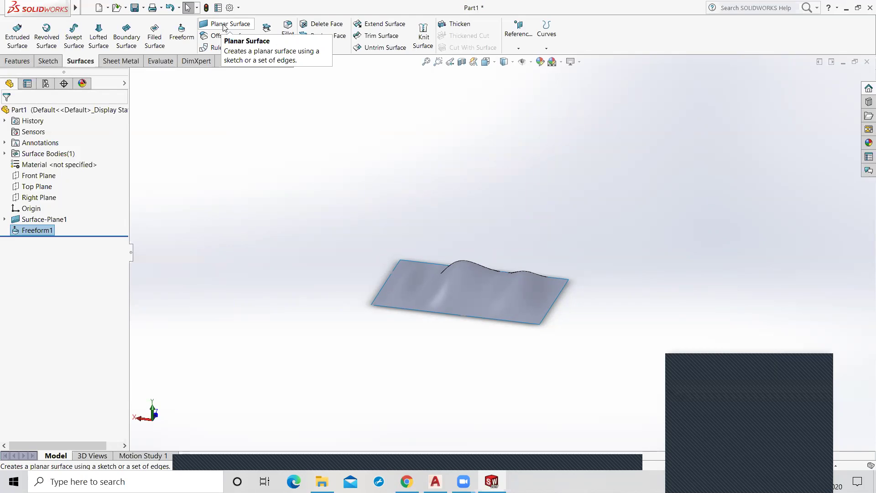
mouse_move(75, 7)
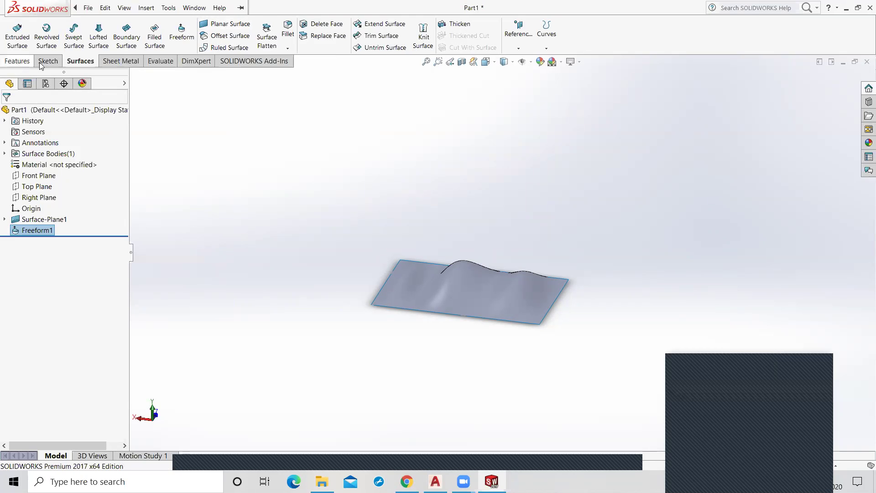
- Start a sketch on the Top Plane and view it straight down (Normal To)
left_click(46, 62)
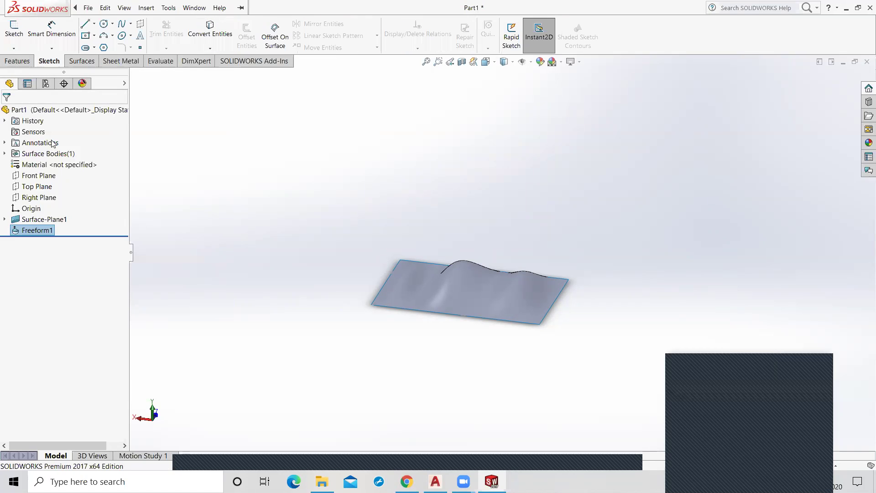
left_click(36, 188)
left_click(44, 174)
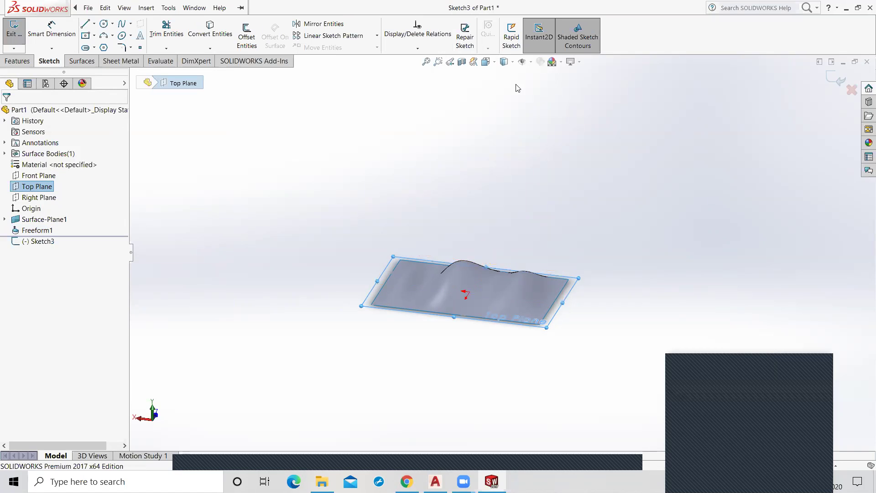
left_click(502, 63)
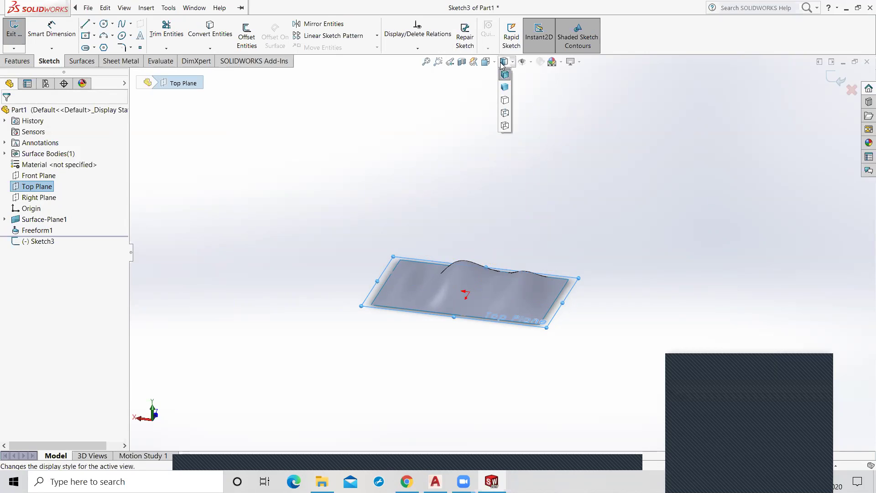
left_click(486, 62)
left_click(528, 108)
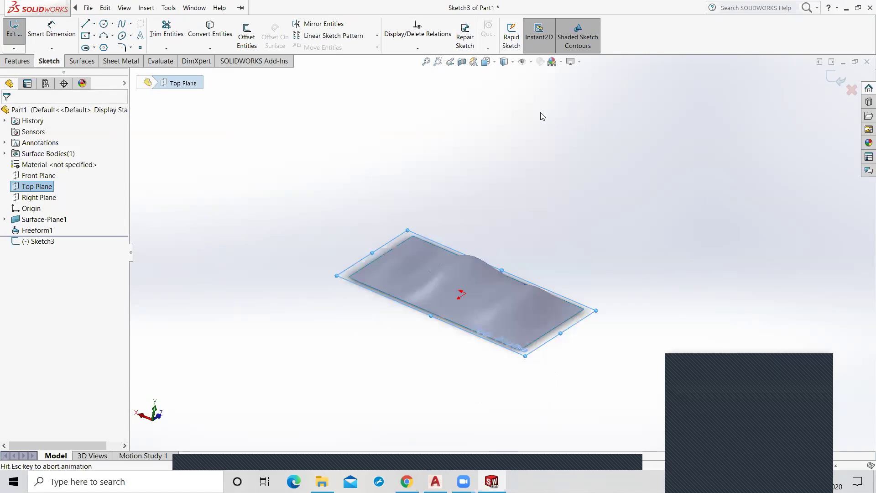
key("z")
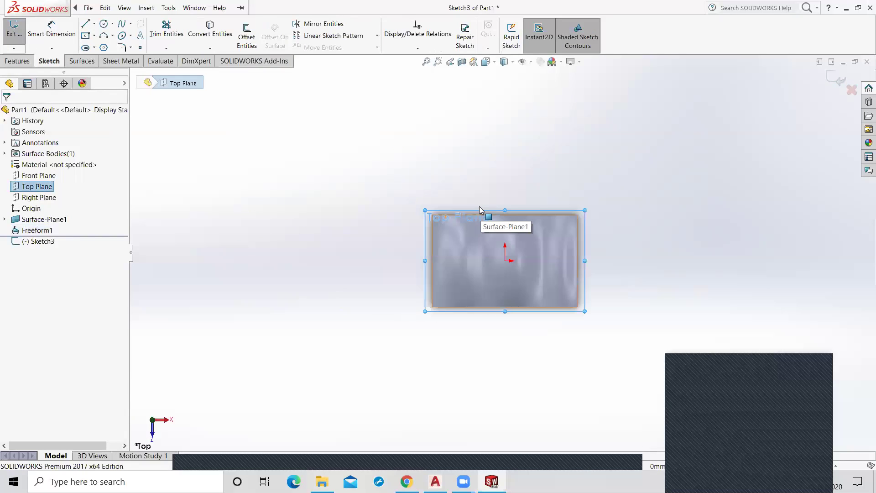
- Draw one circle left of the wavy surface and exit Sketch3
left_click(104, 24)
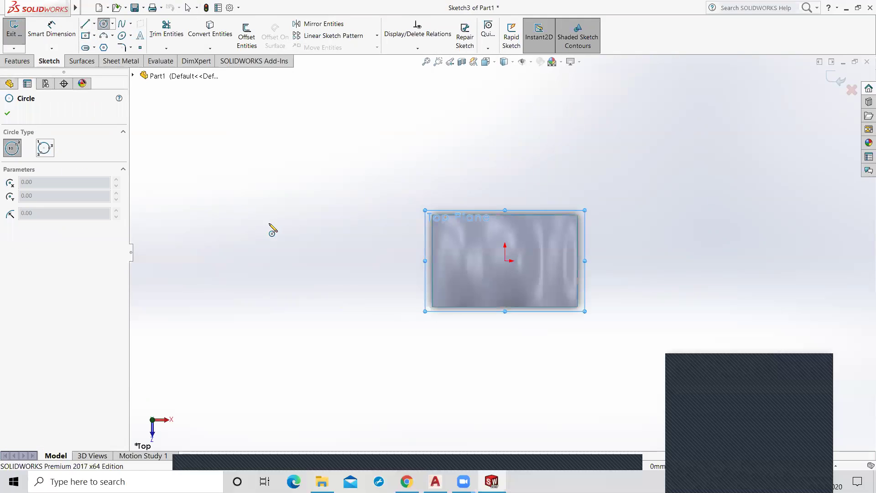
left_click(288, 209)
left_click(324, 241)
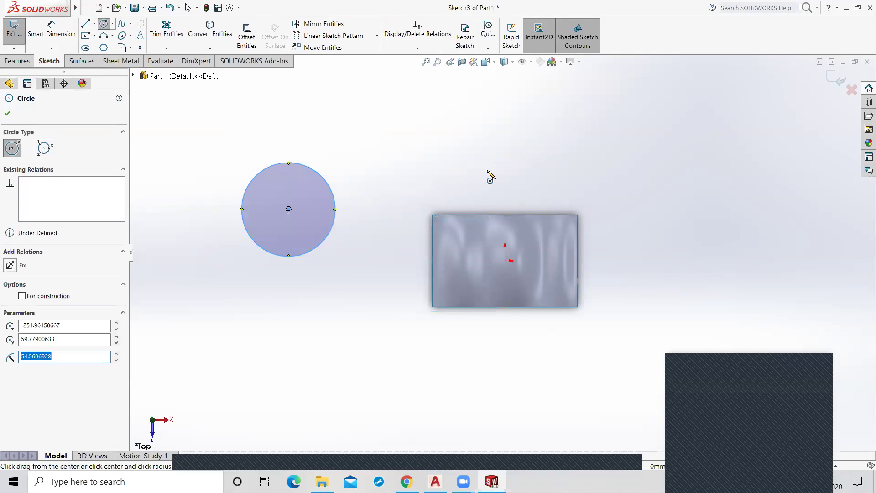
left_click(839, 81)
mouse_move(312, 328)
middle_mouse_down()
mouse_move(336, 172)
mouse_move(255, 205)
middle_mouse_up()
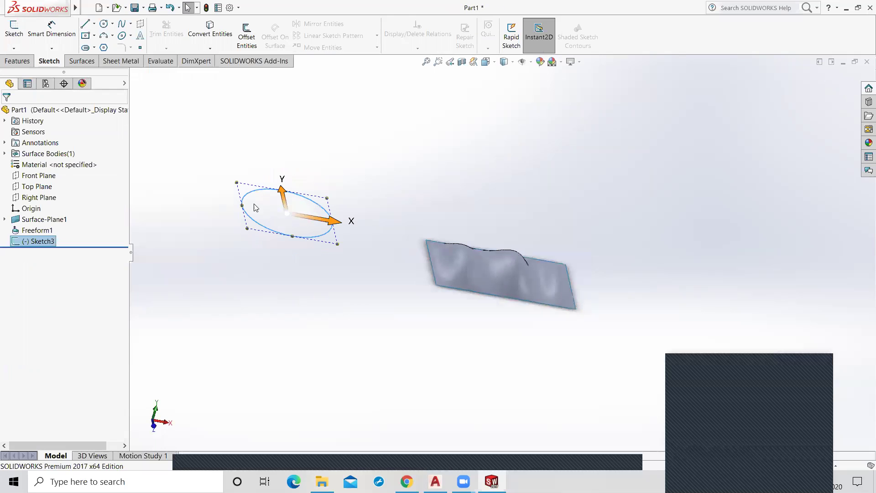
left_click(260, 266)
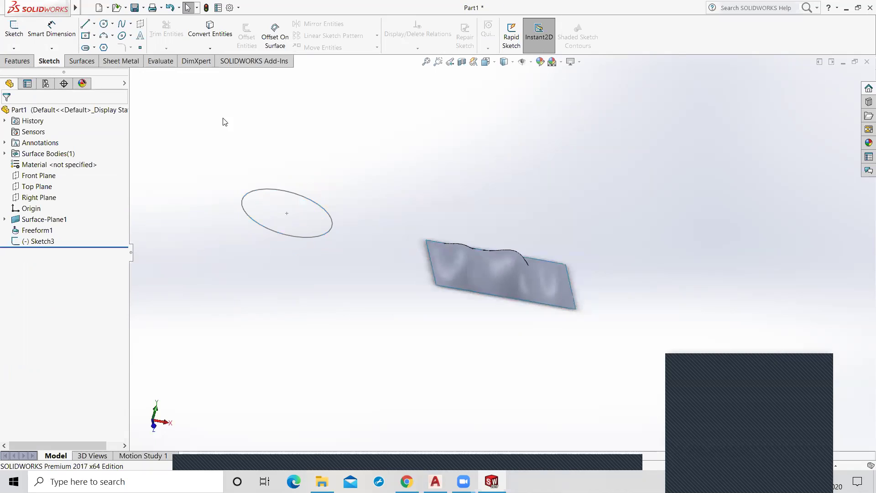
- Create Surface-Plane2, a planar surface bounded by the Sketch3 circle
left_click(83, 61)
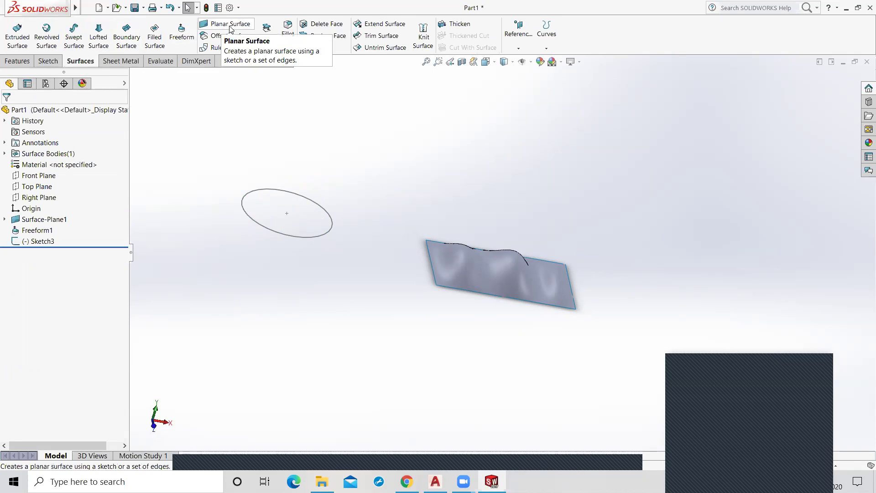
left_click(231, 25)
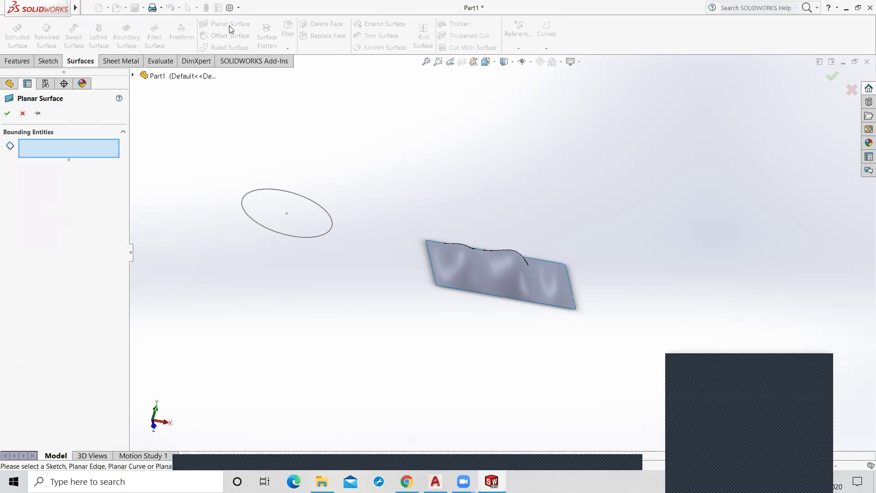
left_click(258, 194)
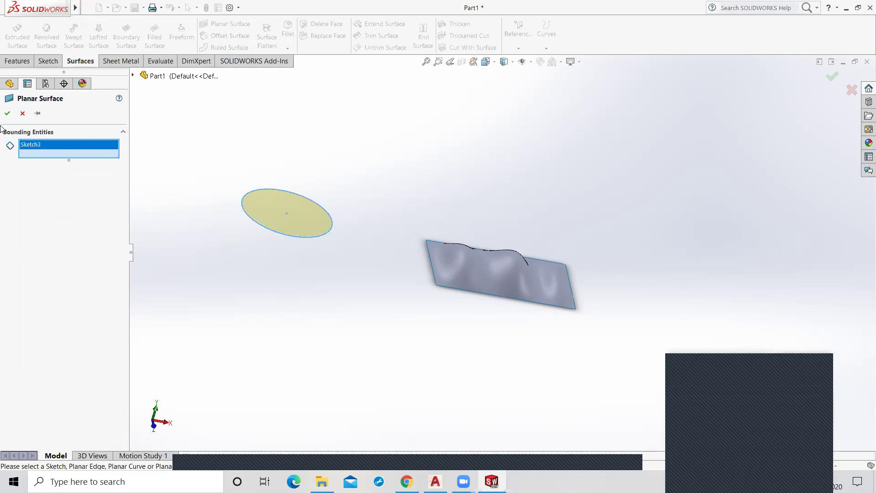
left_click(7, 113)
mouse_move(308, 266)
middle_mouse_down()
mouse_move(301, 282)
mouse_move(322, 248)
middle_mouse_up()
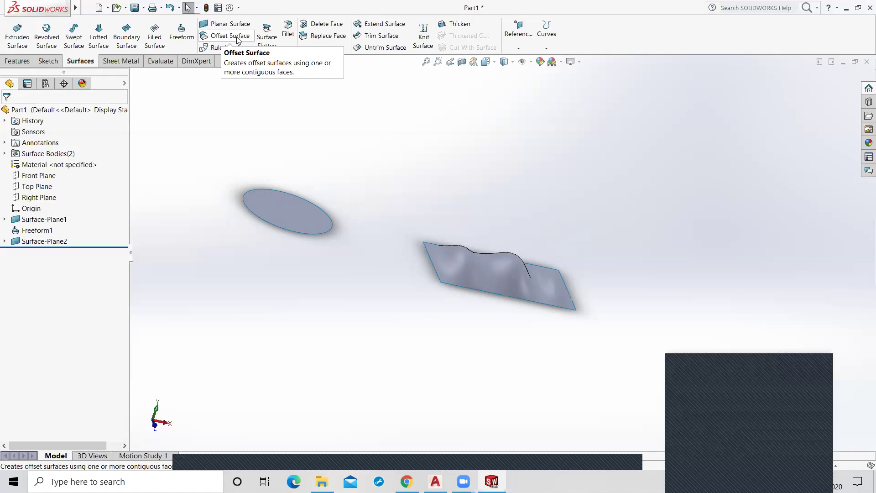
- Offset the circular face 50 mm upward to create Surface-Offset1
left_click(237, 40)
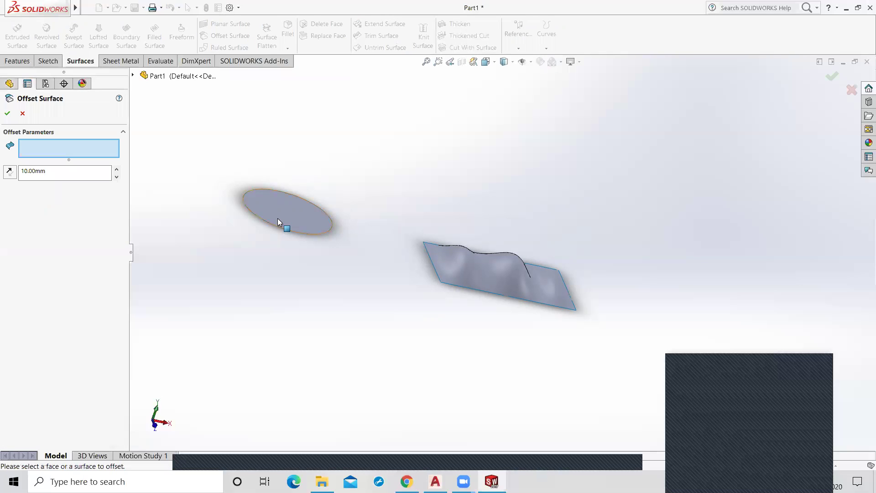
left_click(289, 216)
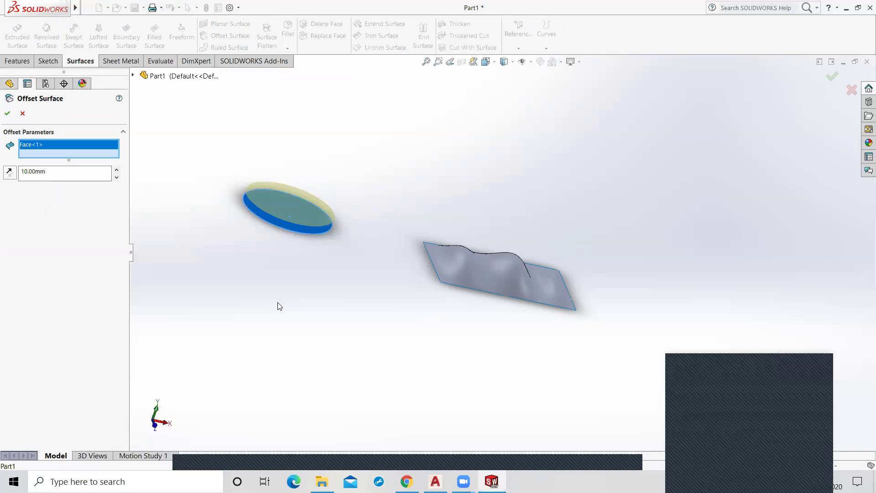
middle_click_drag(276, 284, 286, 264)
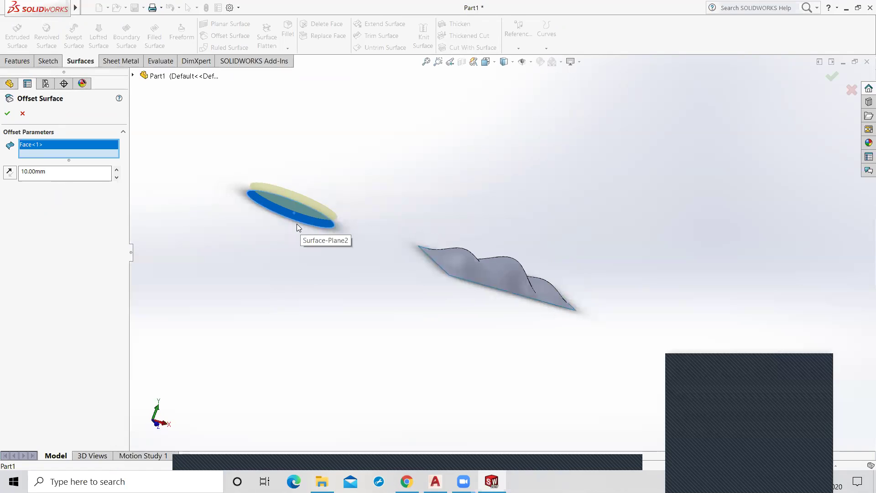
left_click(117, 169)
left_click(117, 170)
left_click(117, 170)
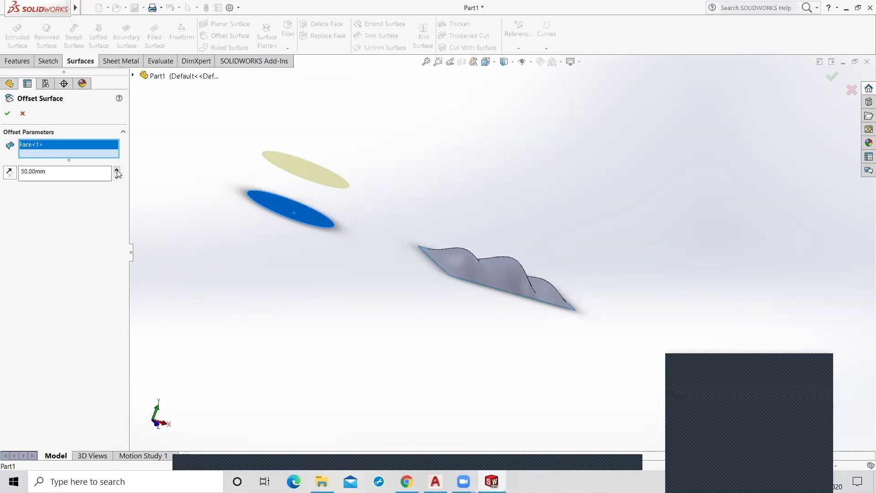
left_click(3, 117)
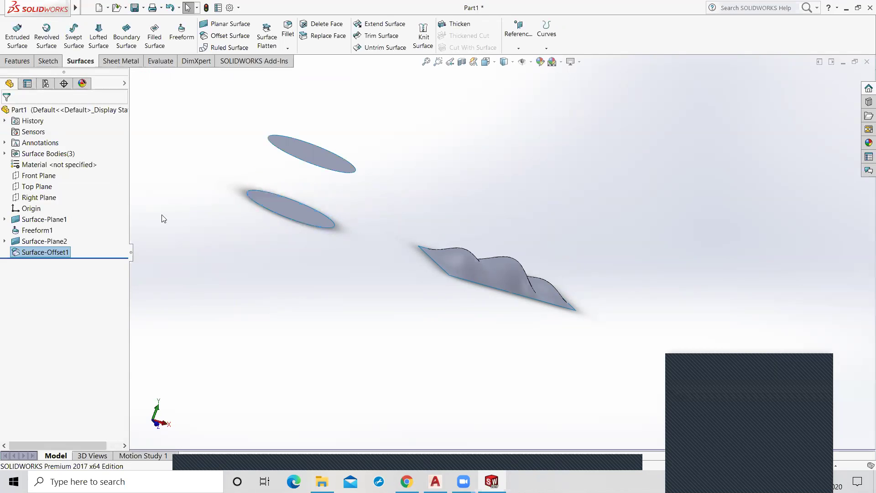
mouse_move(329, 269)
middle_mouse_down()
mouse_move(307, 348)
mouse_move(304, 336)
mouse_move(356, 298)
mouse_move(370, 307)
mouse_move(328, 293)
mouse_move(355, 311)
middle_mouse_up()
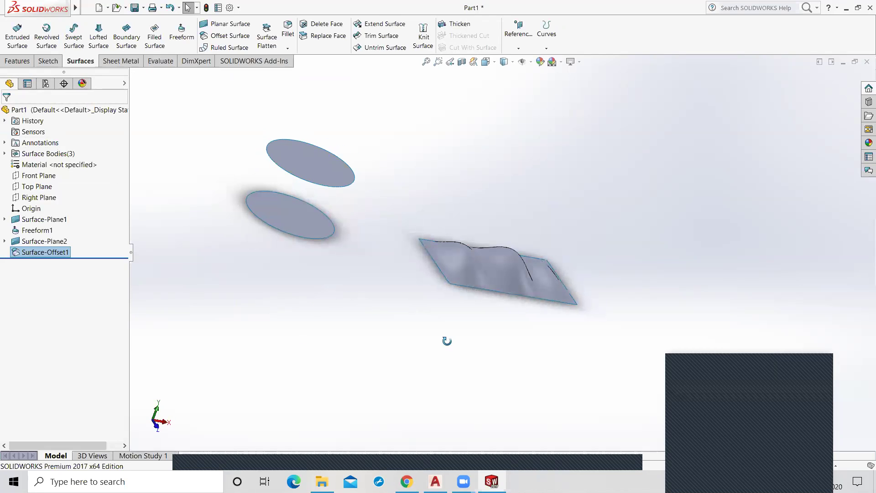
middle_click_drag(447, 340, 417, 317)
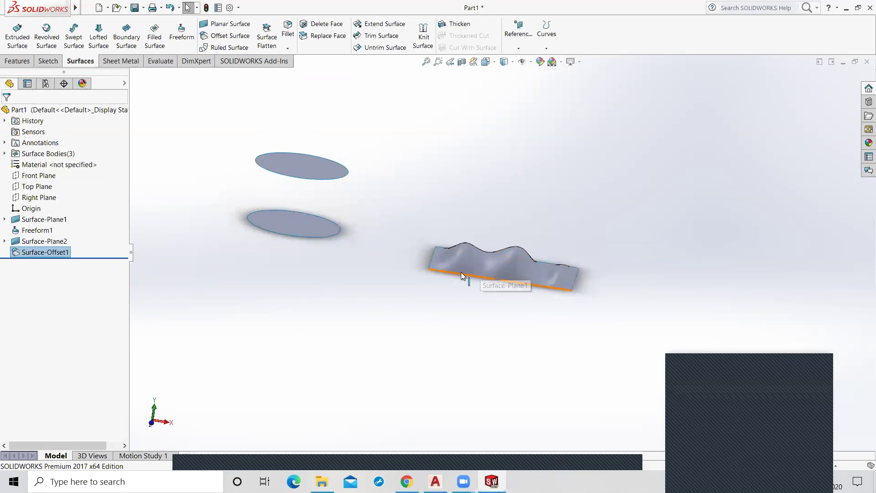
- Start a new Offset Surface, replacing the picked face with the wavy Freeform1 surface
left_click(220, 37)
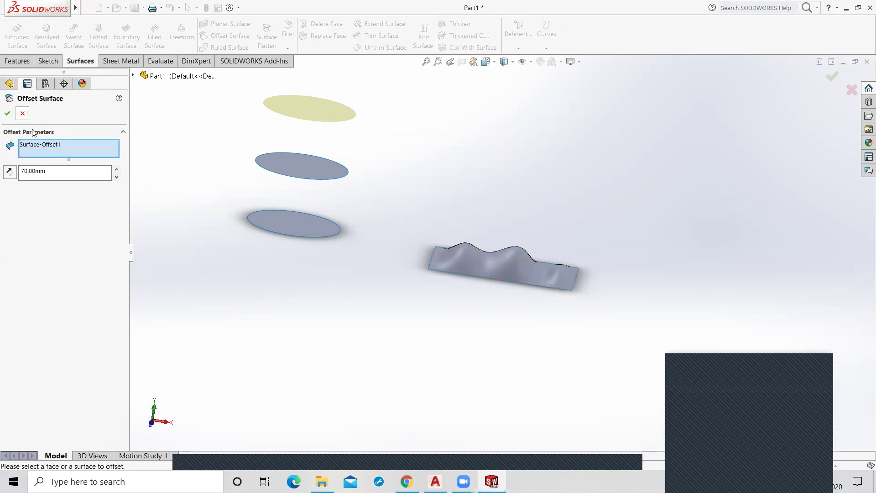
right_click(40, 144)
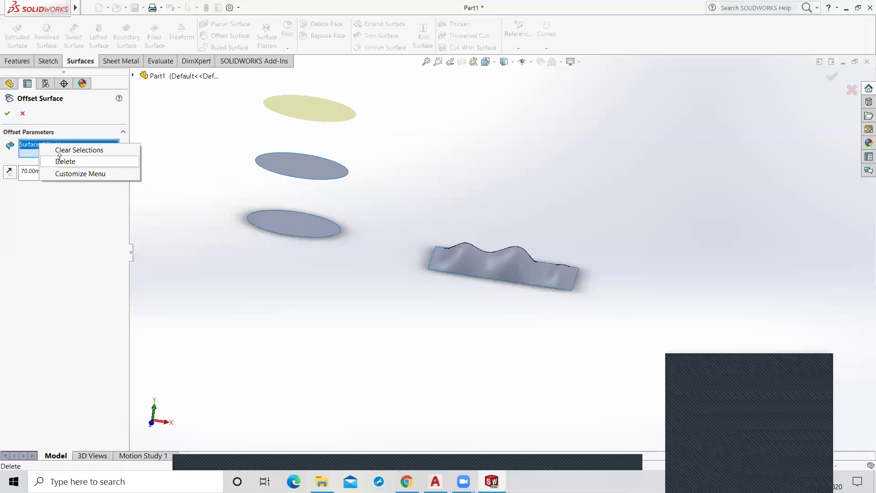
left_click(59, 159)
left_click(497, 262)
mouse_move(471, 327)
middle_mouse_down()
mouse_move(475, 274)
mouse_move(467, 340)
middle_mouse_up()
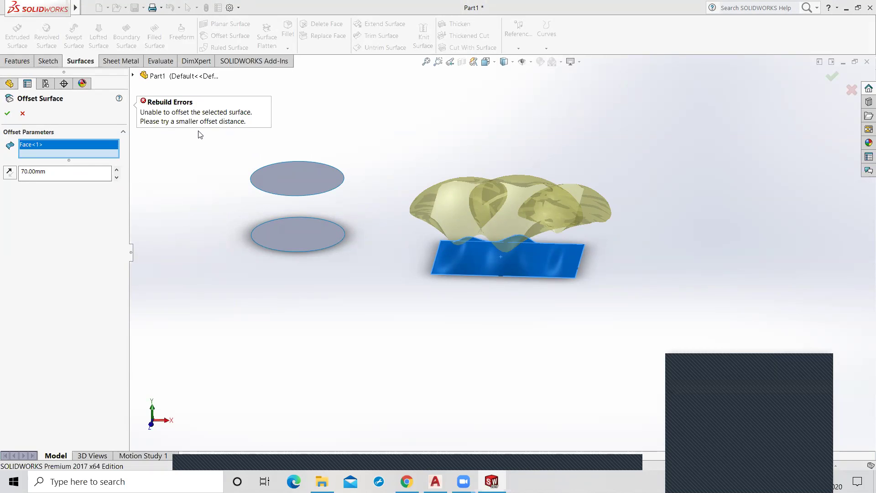
- Lower the offset distance to 30 mm and apply it, which fails as self-intersecting
left_click(91, 173)
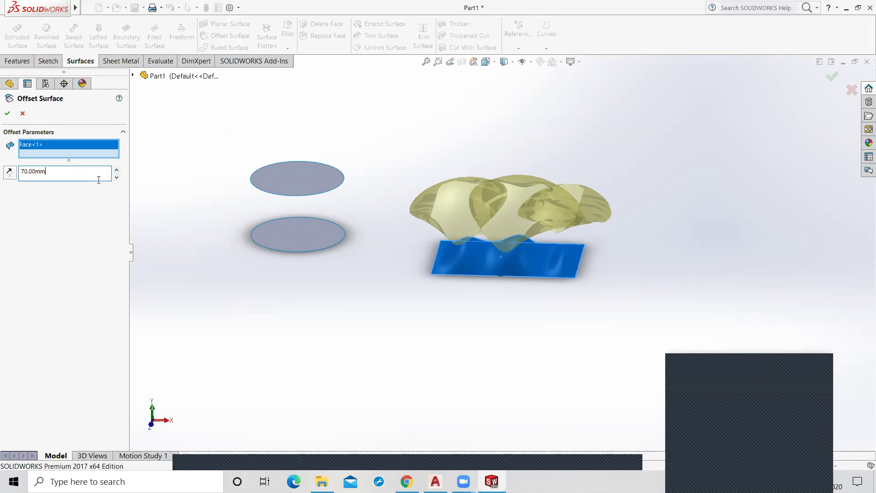
left_click(117, 178)
left_click(116, 178)
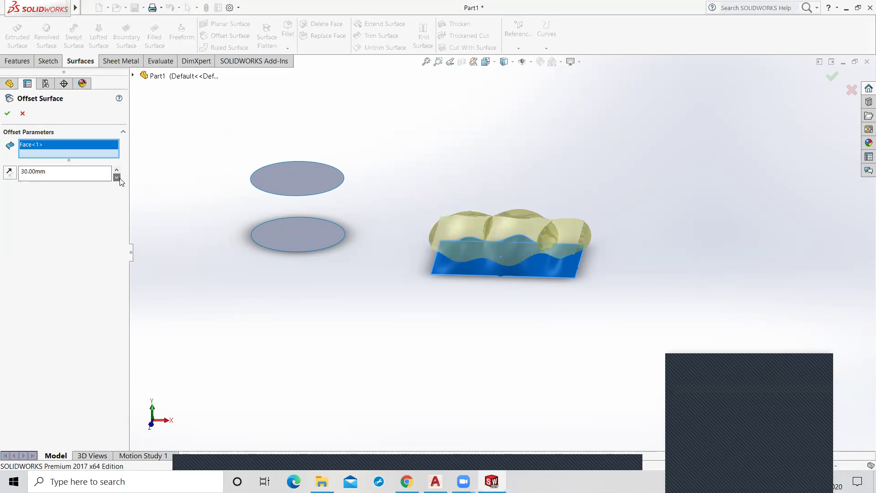
left_click(7, 113)
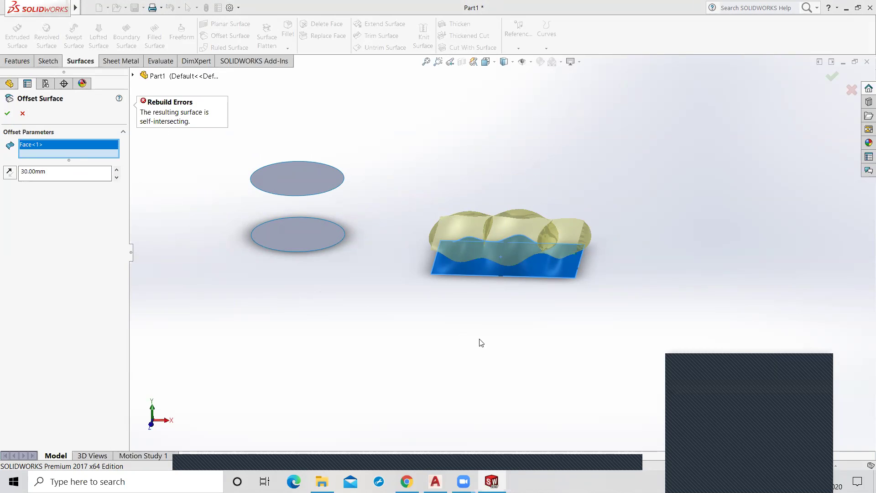
- Set the wavy face offset to 10 mm and apply it, creating Surface-Offset4
mouse_move(479, 337)
middle_mouse_down()
mouse_move(480, 313)
mouse_move(496, 344)
middle_mouse_up()
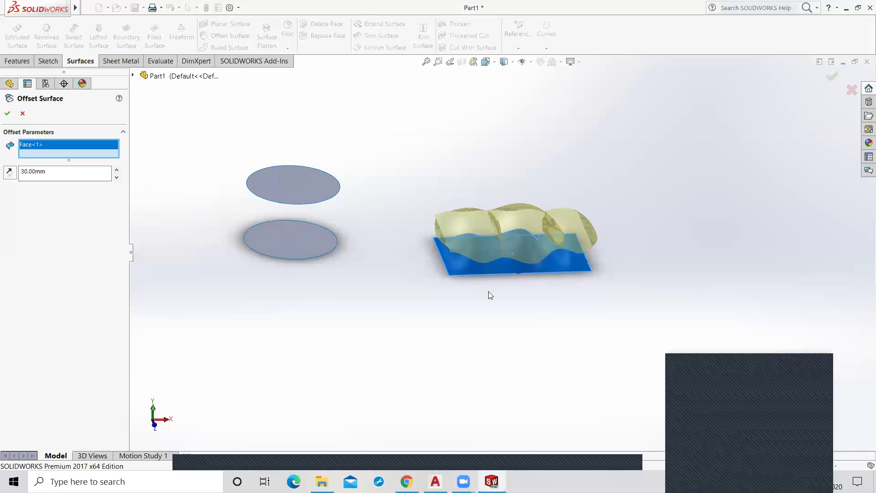
scroll(495, 227, "down", 2)
scroll(495, 228, "down", 3)
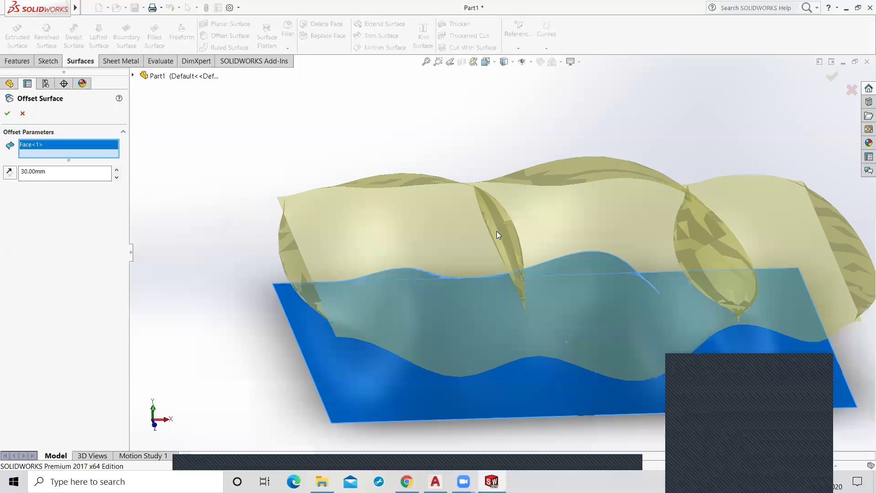
scroll(490, 223, "down", 3)
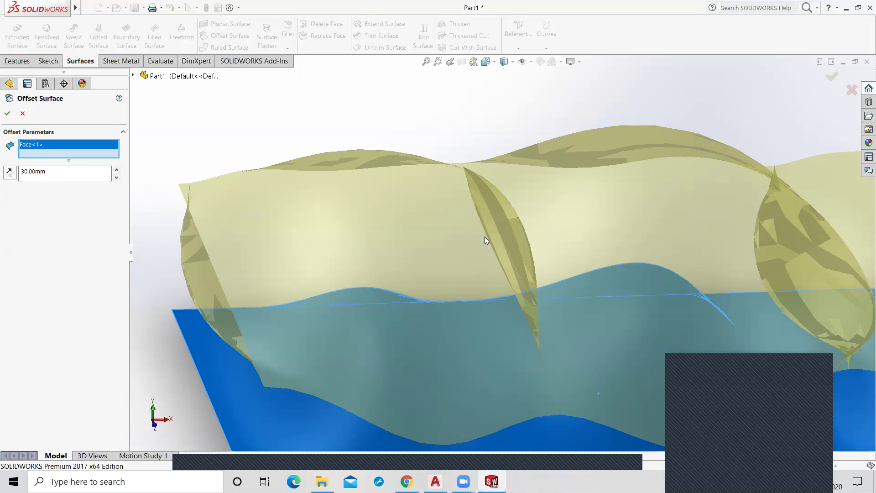
scroll(485, 236, "up", 2)
scroll(484, 237, "up", 2)
scroll(485, 237, "up", 2)
mouse_move(477, 310)
middle_mouse_down()
mouse_move(465, 364)
mouse_move(466, 268)
mouse_move(447, 289)
mouse_move(447, 324)
middle_mouse_up()
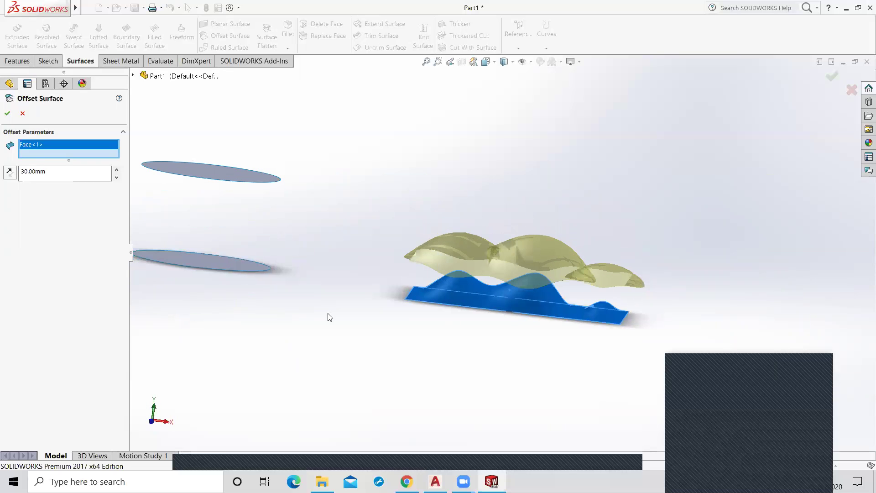
left_click(117, 178)
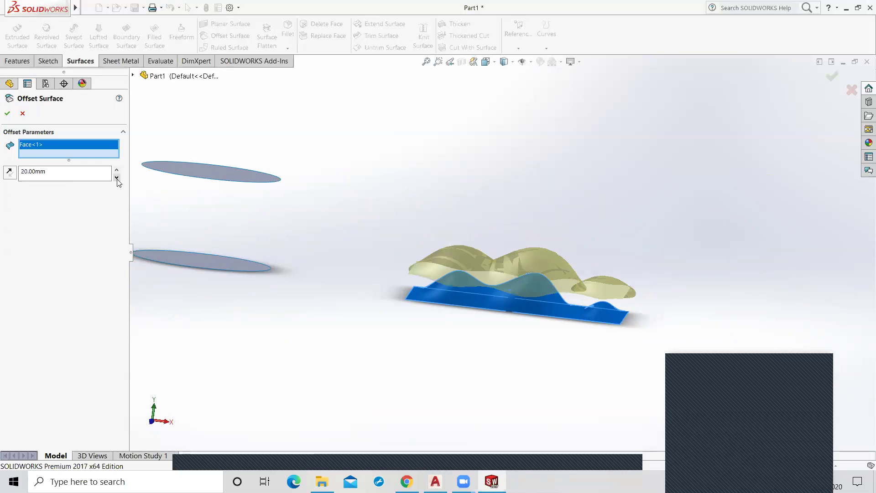
left_click(5, 114)
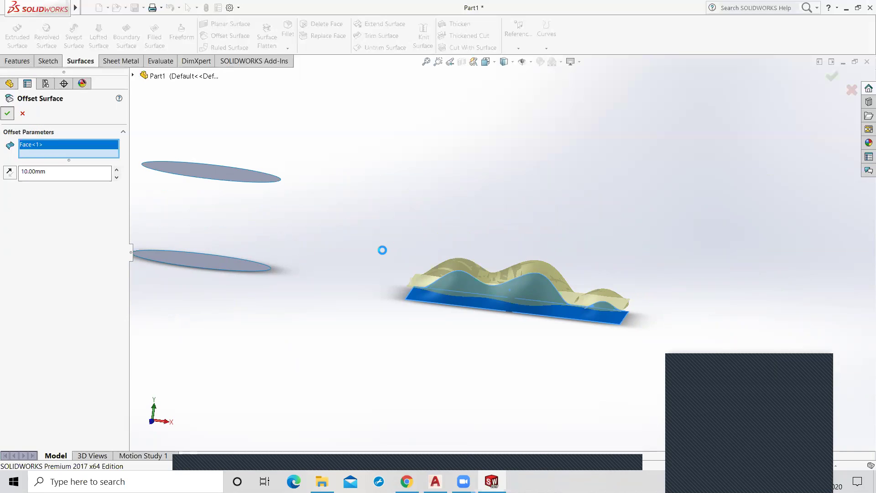
- Orbit and zoom the view to inspect Surface-Offset4 lying just above the wavy face
mouse_move(383, 286)
middle_mouse_down()
mouse_move(431, 357)
mouse_move(469, 343)
mouse_move(469, 326)
mouse_move(468, 342)
mouse_move(452, 348)
mouse_move(479, 401)
mouse_move(475, 441)
mouse_move(525, 430)
mouse_move(487, 406)
mouse_move(489, 343)
middle_mouse_up()
scroll(521, 269, "up", 2)
scroll(521, 269, "down", 3)
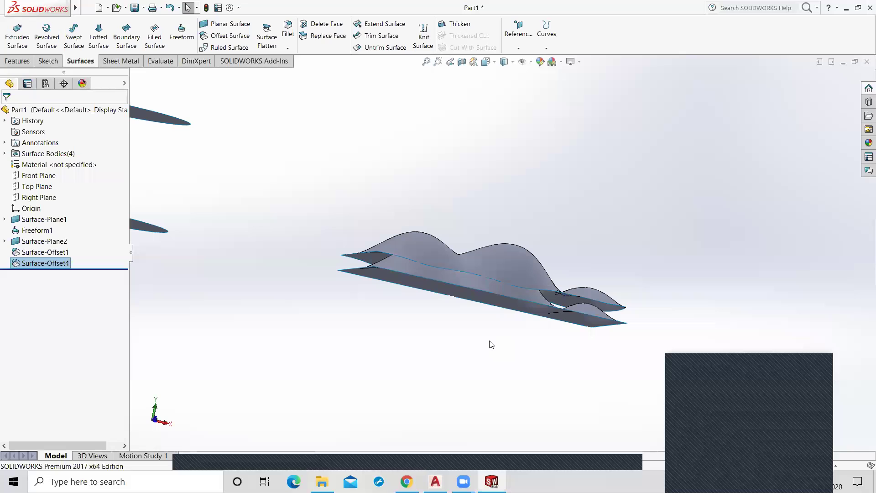
mouse_move(491, 344)
middle_mouse_down()
mouse_move(287, 314)
mouse_move(284, 356)
mouse_move(335, 298)
middle_mouse_up()
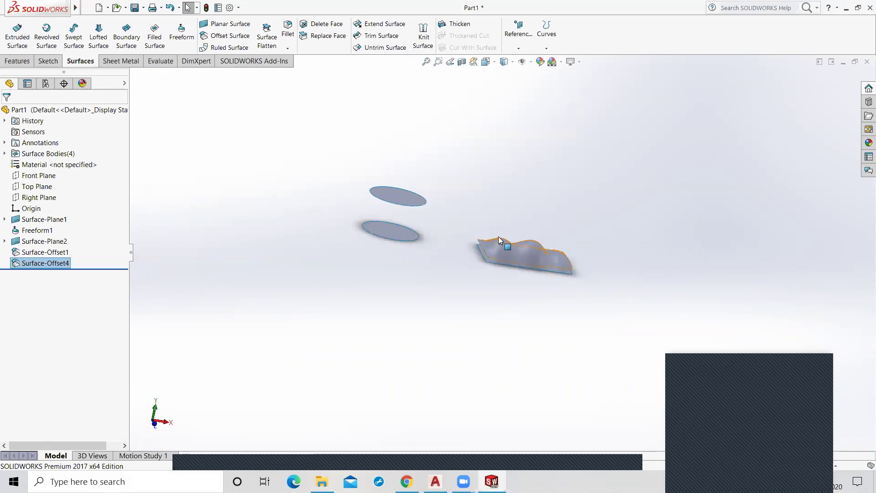
scroll(498, 242, "down", 1)
scroll(499, 241, "down", 2)
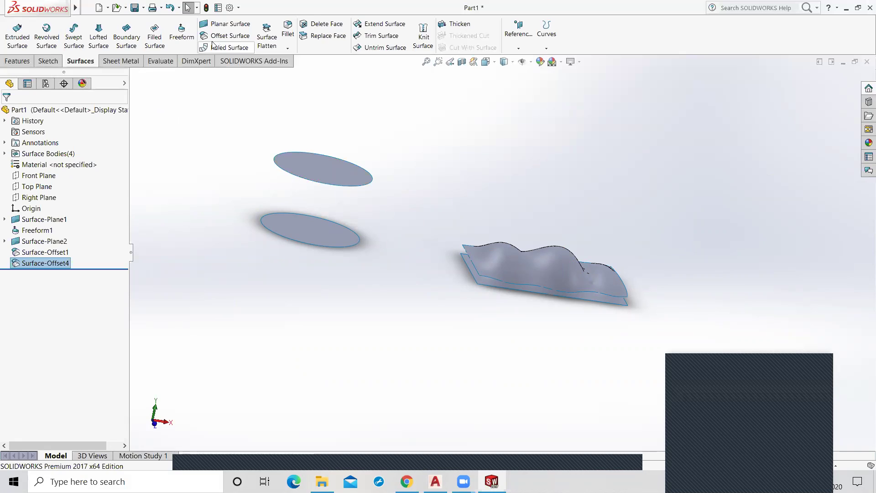
left_click(25, 65)
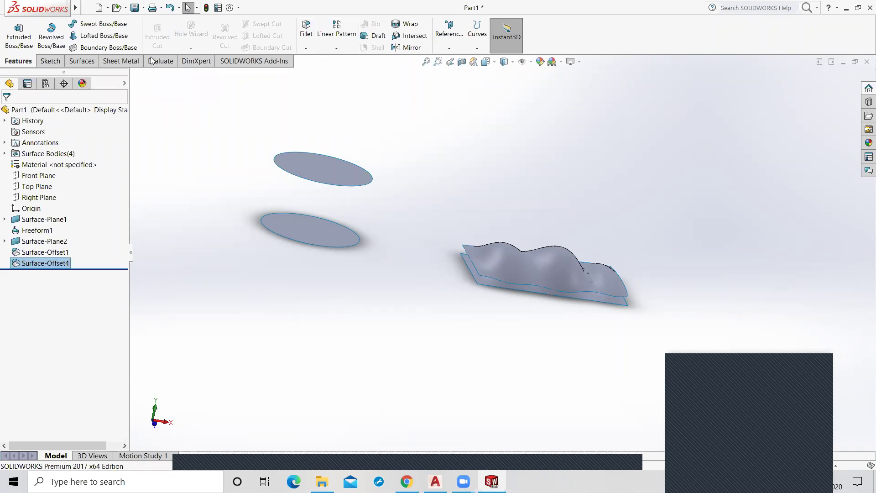
left_click(80, 61)
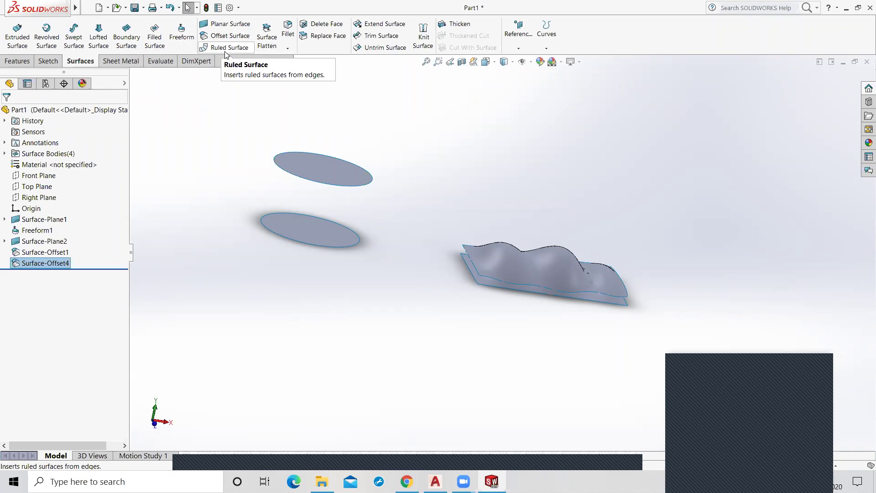
- Start a ruled surface on both ellipse edges, normal to surface, with trimming and knitting off
left_click(226, 50)
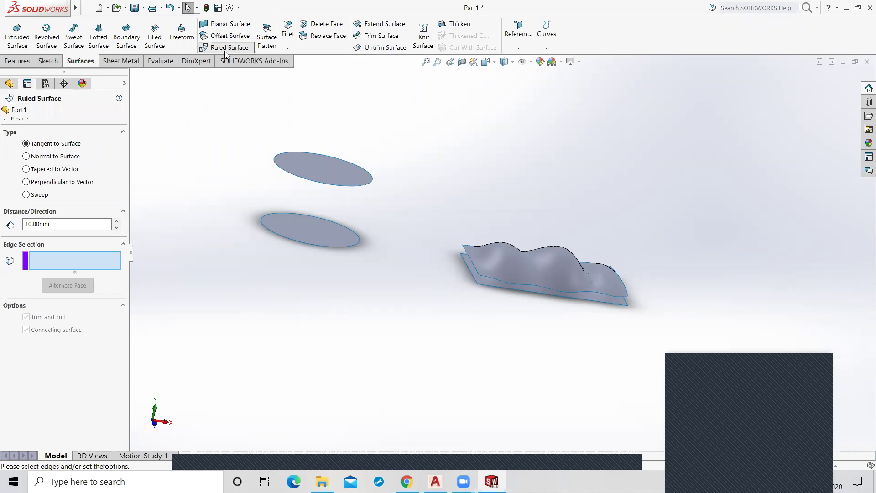
left_click(267, 229)
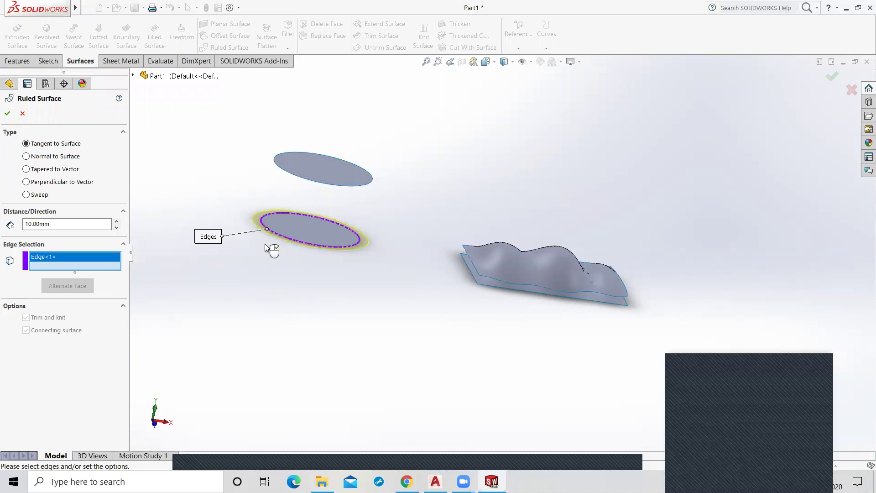
scroll(293, 203, "down", 1)
mouse_move(299, 285)
middle_mouse_down()
mouse_move(288, 335)
mouse_move(297, 311)
mouse_move(282, 293)
middle_mouse_up()
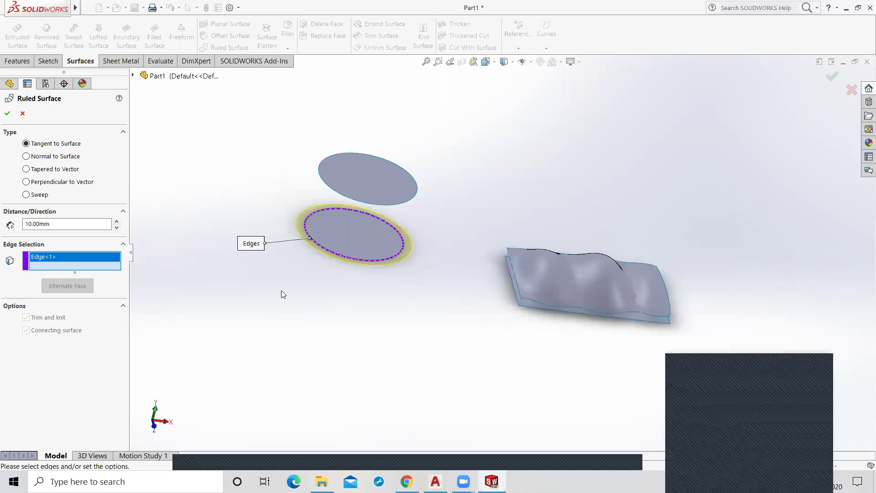
left_click(55, 181)
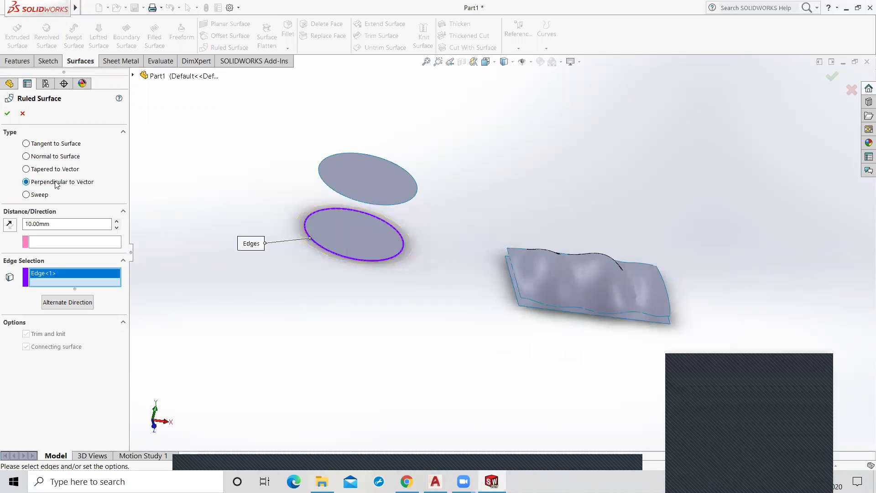
left_click(347, 202)
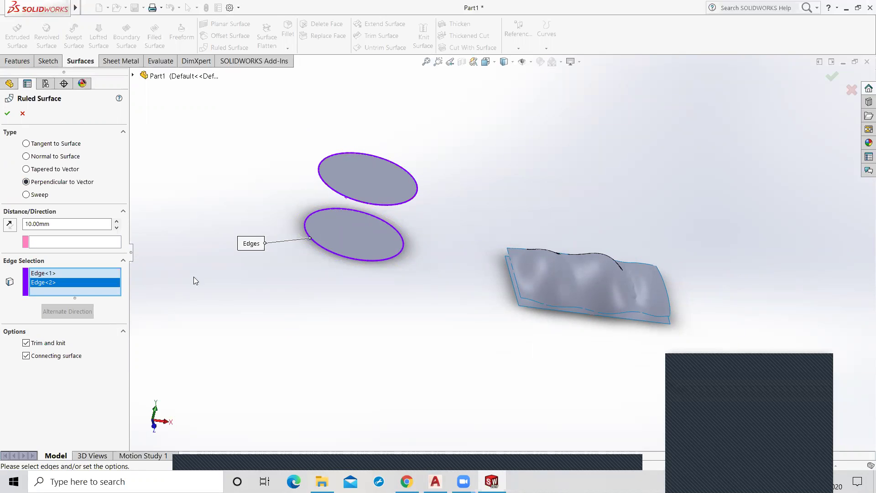
middle_click_drag(243, 303, 256, 297)
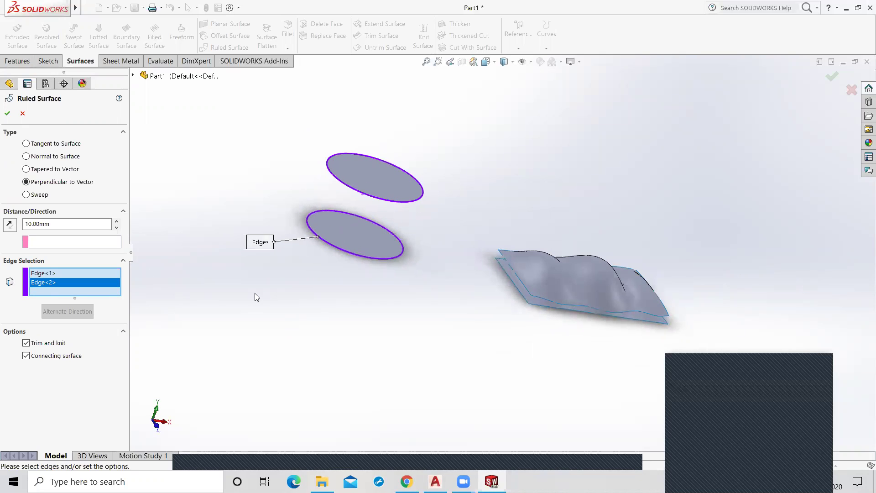
left_click(26, 343)
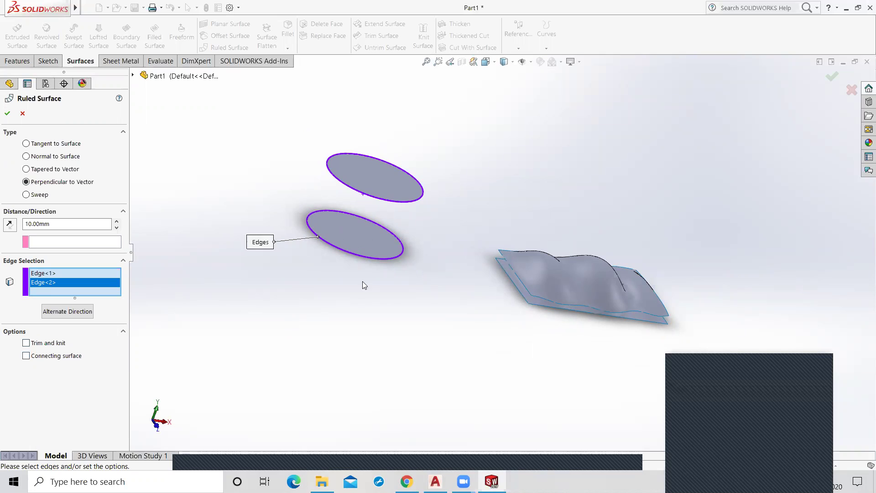
scroll(399, 214, "down", 1)
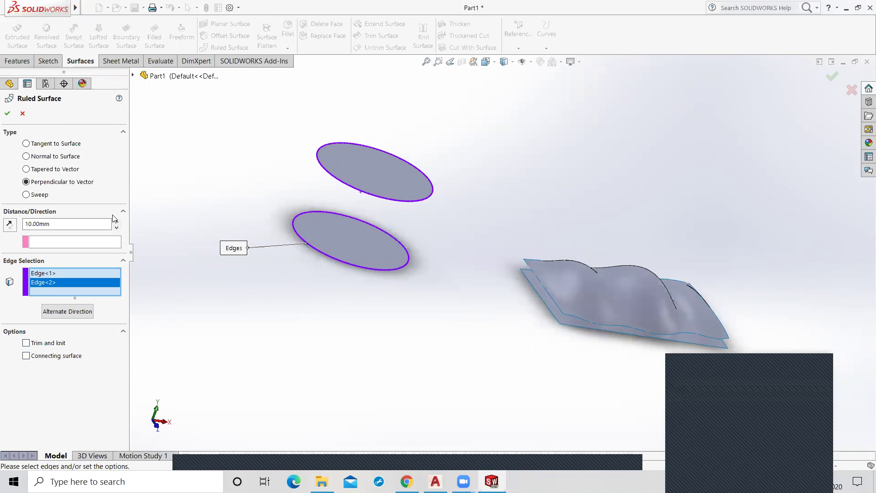
left_click(41, 158)
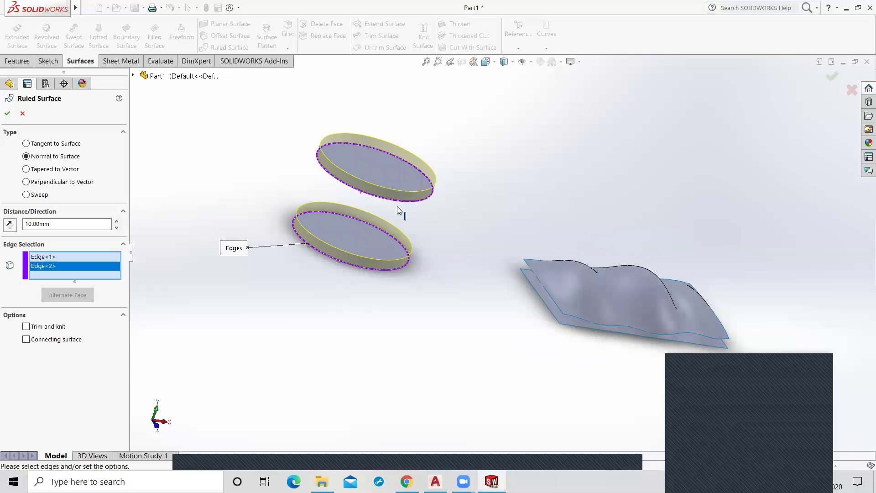
- Adjust the ruled wall height, then compare Tangent to Surface with Normal to Surface
left_click(117, 221)
left_click(117, 222)
left_click(117, 222)
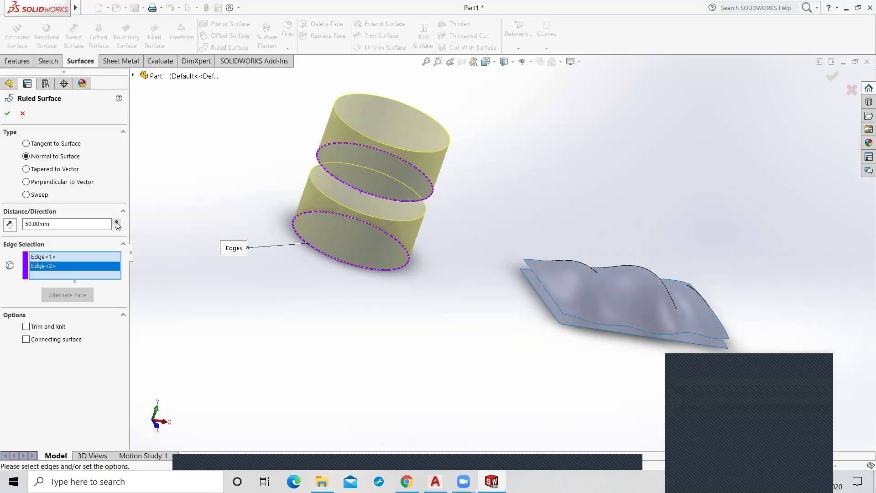
left_click(116, 222)
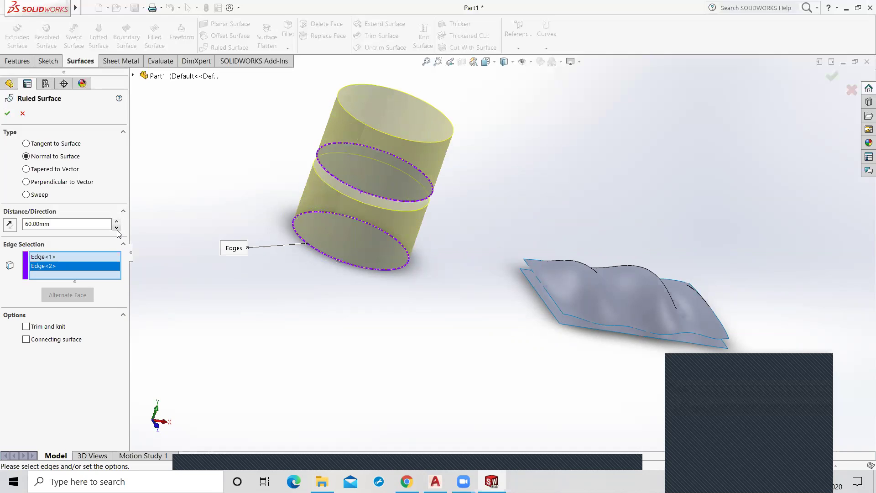
left_click(117, 228)
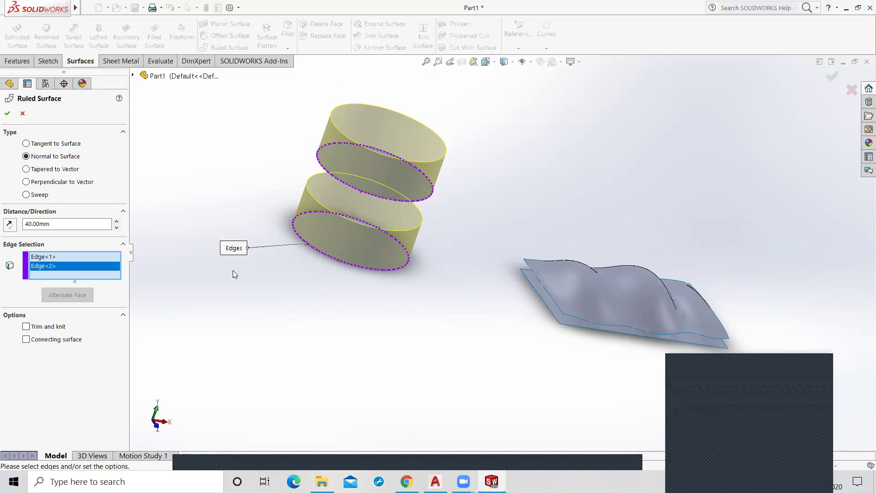
left_click(26, 144)
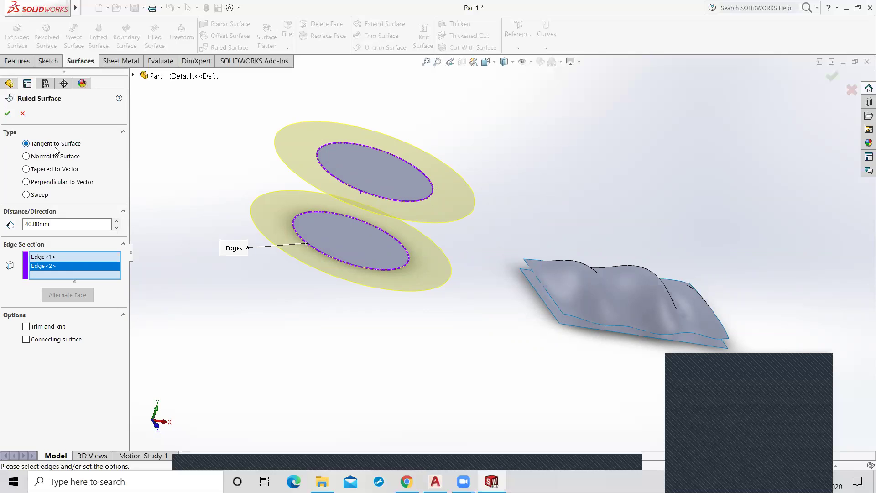
left_click(26, 156)
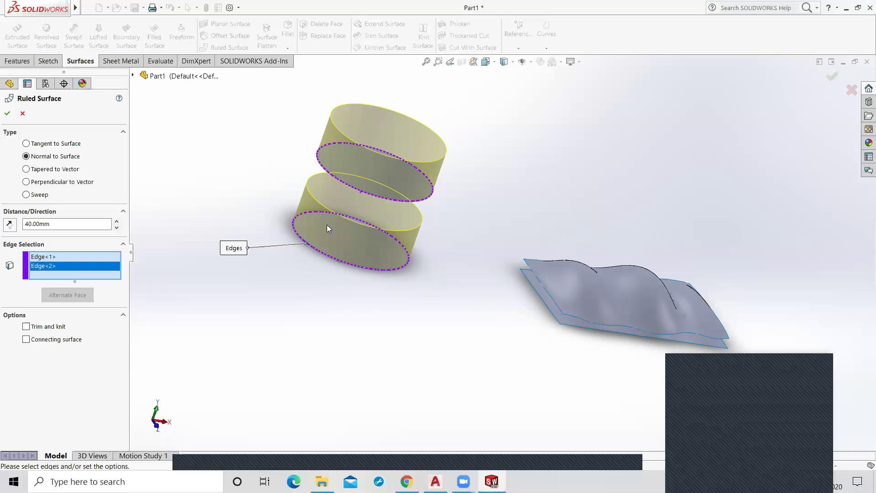
- Try a 23° tapered and a sweep ruled surface, then create Ruled Surface1 normal to surface
left_click(27, 170)
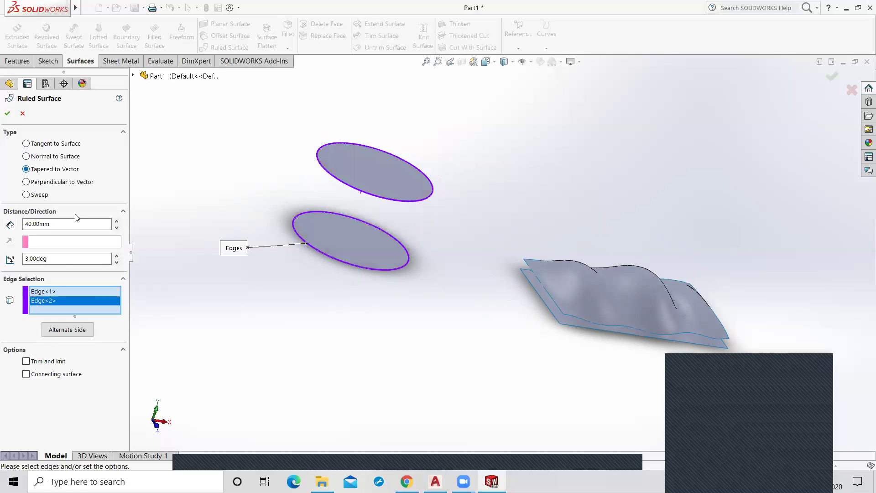
left_click(56, 263)
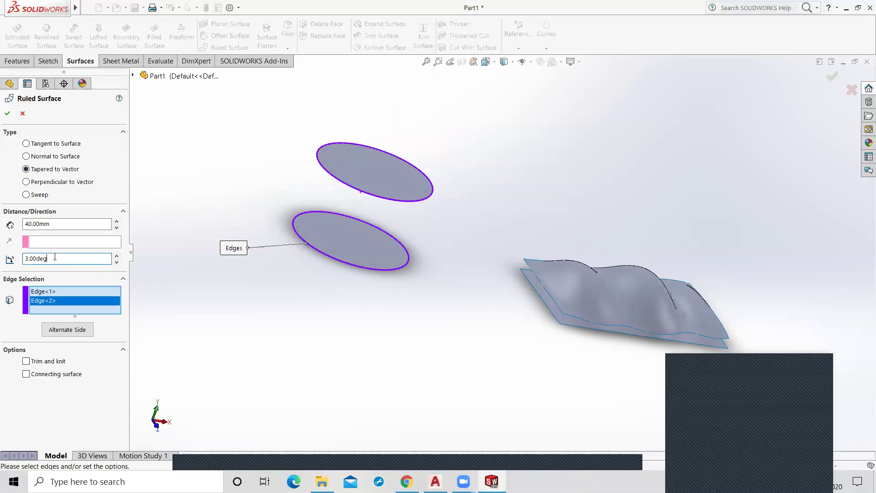
left_click(117, 256)
left_click_drag(116, 257, 117, 257)
left_click(26, 196)
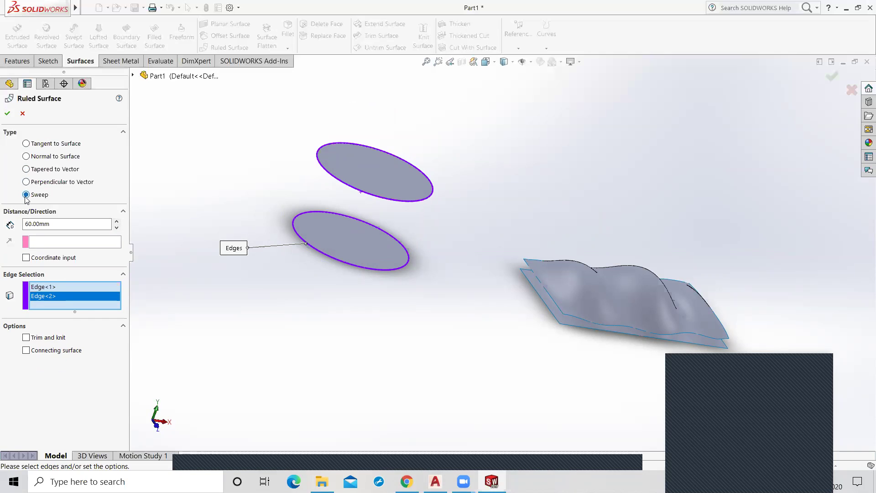
left_click(26, 169)
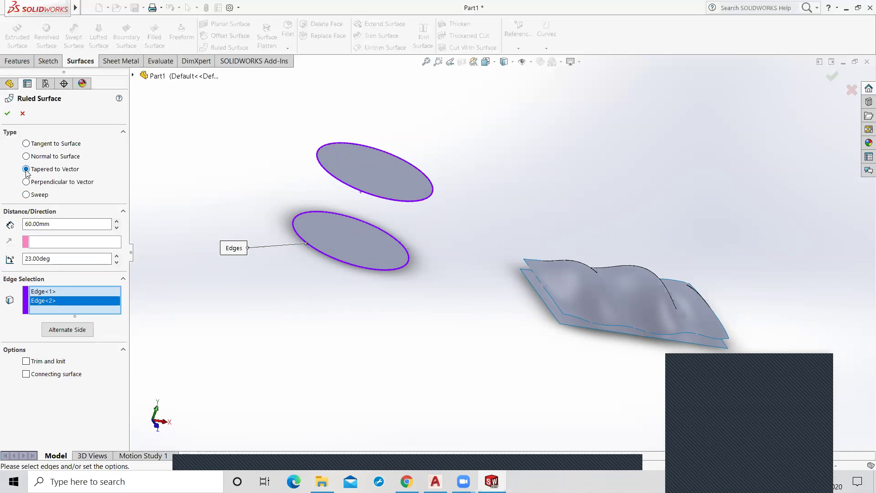
left_click(26, 156)
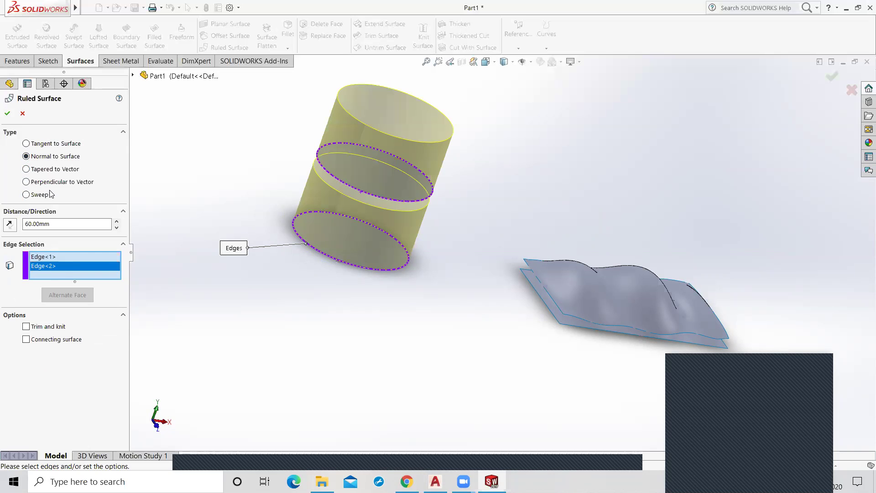
left_click(7, 113)
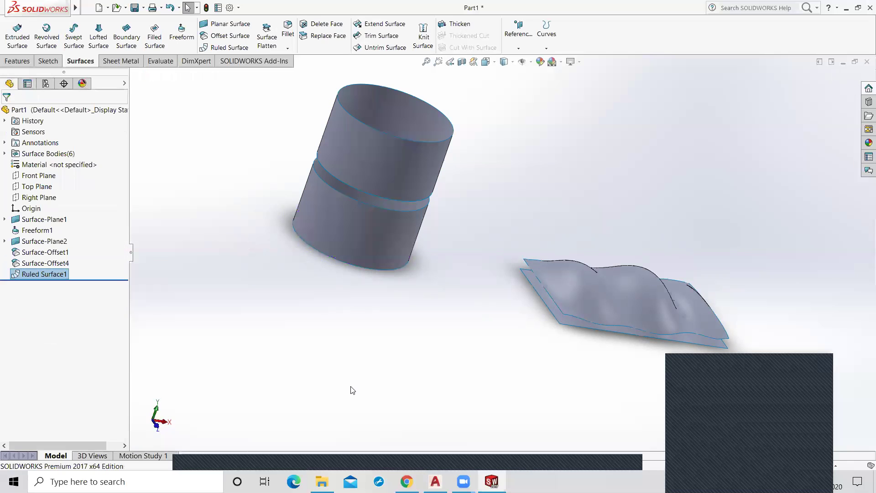
- Preview an offset of the cylinder's inner face, cancel it, and start a new ruled surface
mouse_move(359, 350)
middle_mouse_down()
mouse_move(327, 438)
mouse_move(348, 397)
mouse_move(479, 300)
mouse_move(387, 377)
middle_mouse_up()
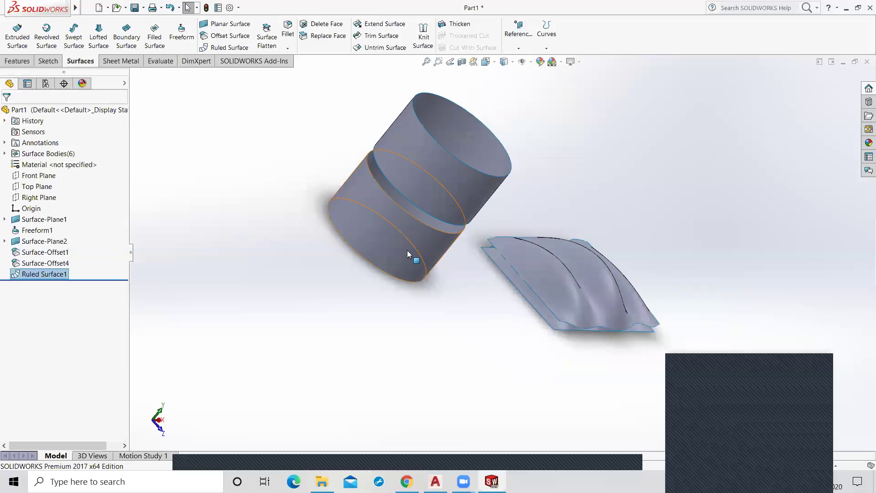
key("Down")
key("Up")
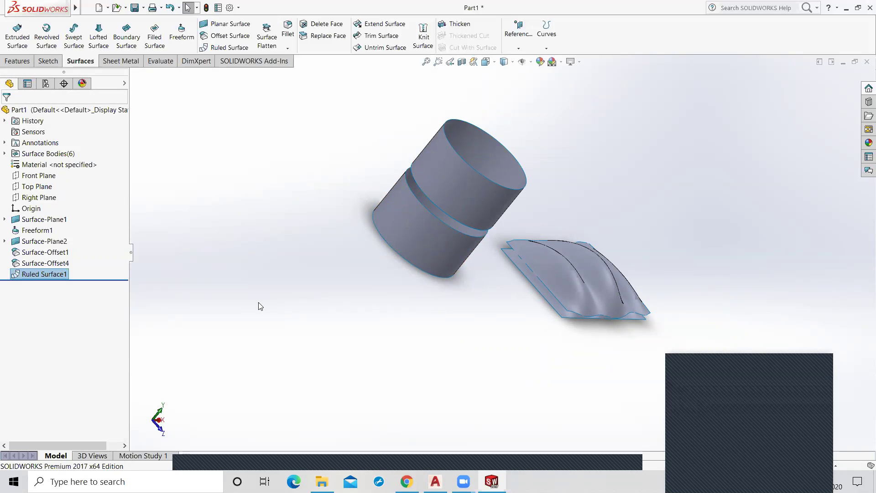
left_click(217, 36)
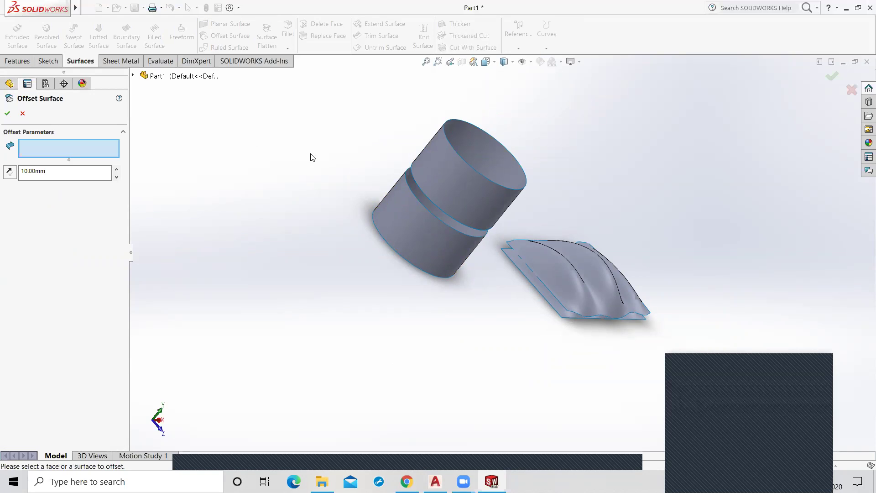
left_click(479, 174)
mouse_move(362, 201)
middle_mouse_down()
mouse_move(323, 254)
mouse_move(383, 202)
middle_mouse_up()
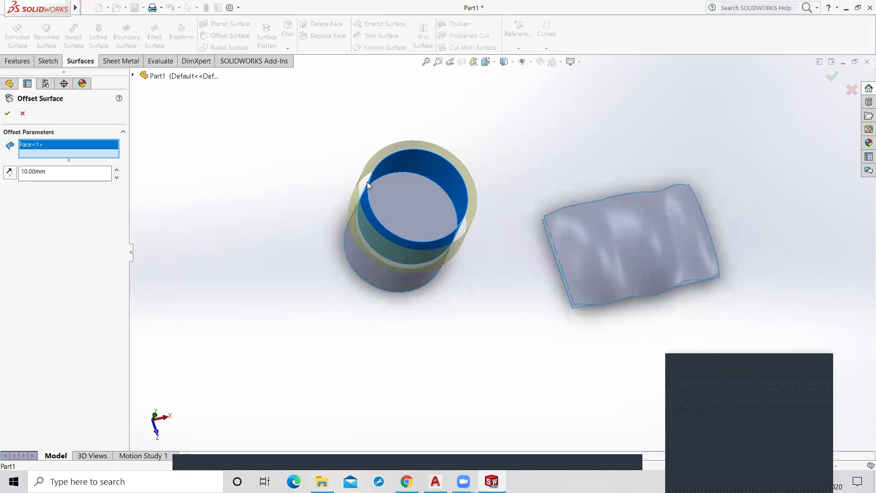
left_click(22, 114)
left_click(230, 47)
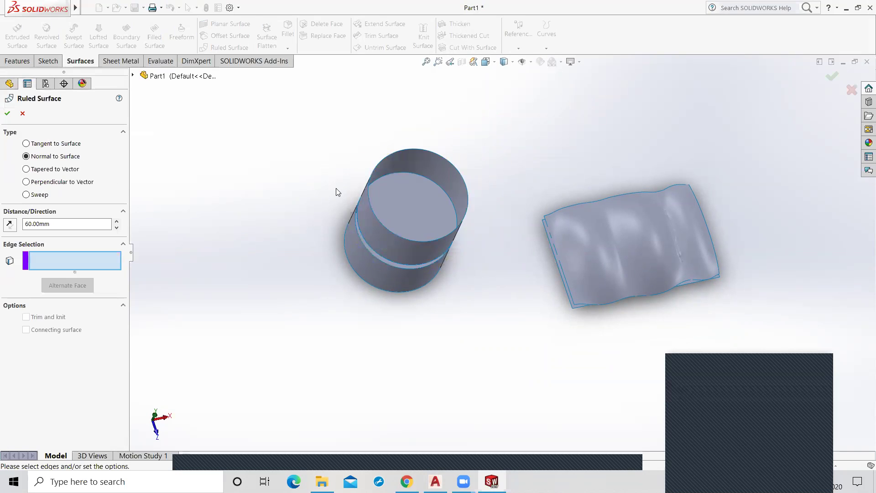
- Create Ruled Surface2, a 60 mm flat flange on the cylinder's top rim edge
left_click(367, 191)
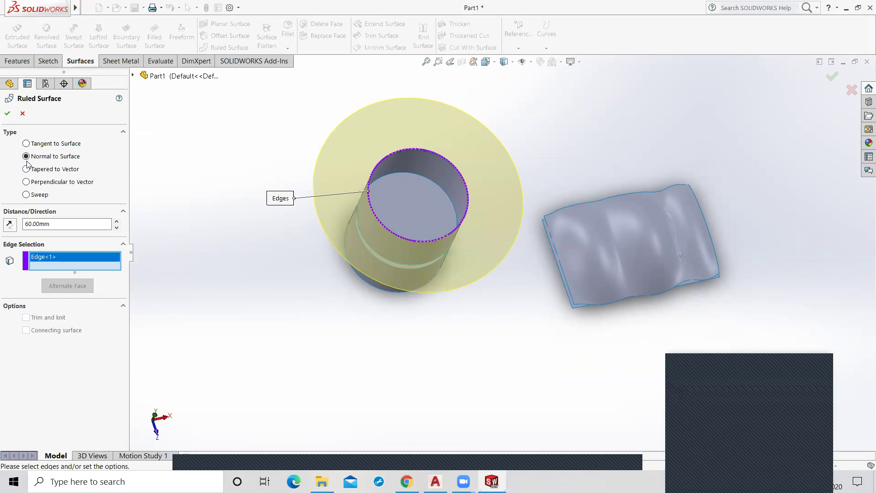
left_click(10, 225)
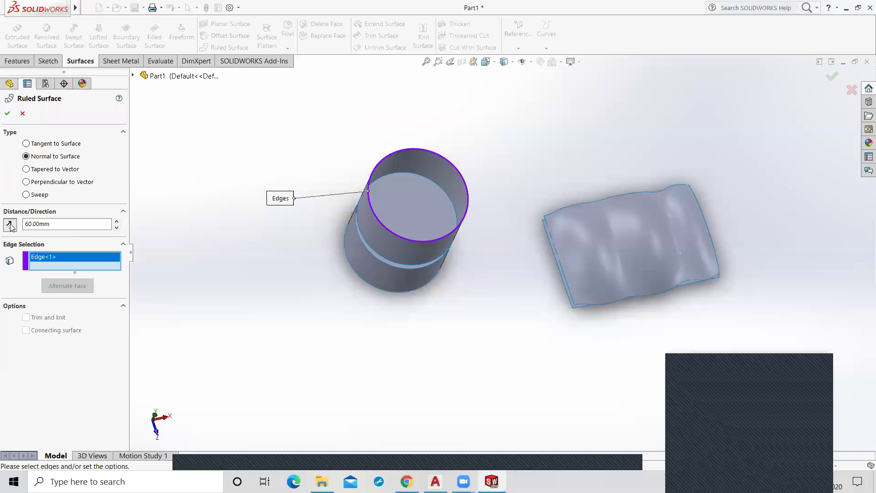
left_click(10, 225)
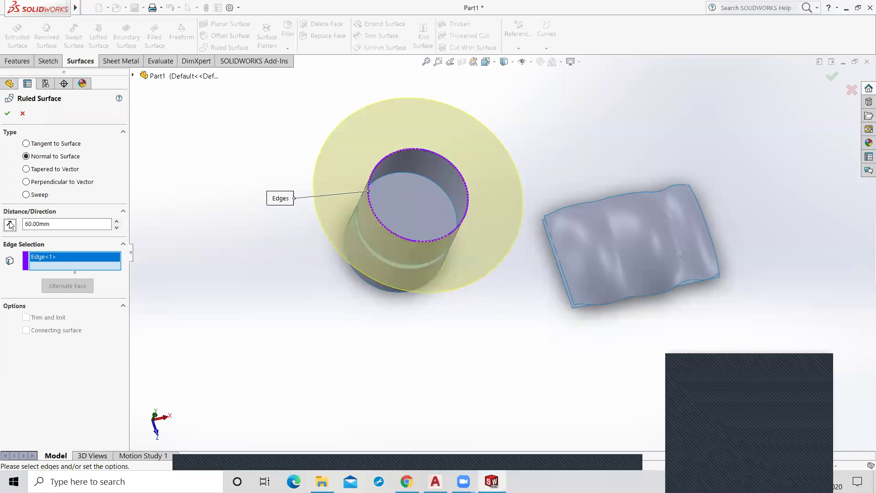
left_click(34, 145)
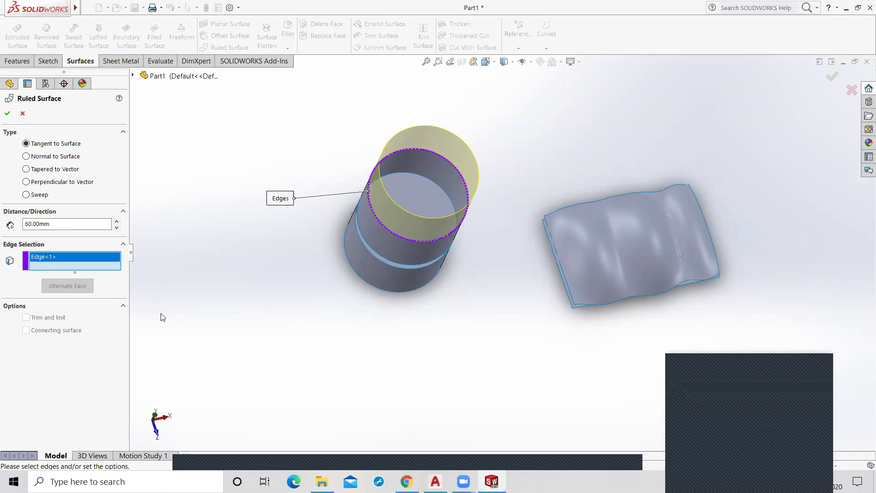
mouse_move(187, 325)
middle_mouse_down()
mouse_move(203, 252)
mouse_move(226, 269)
middle_mouse_up()
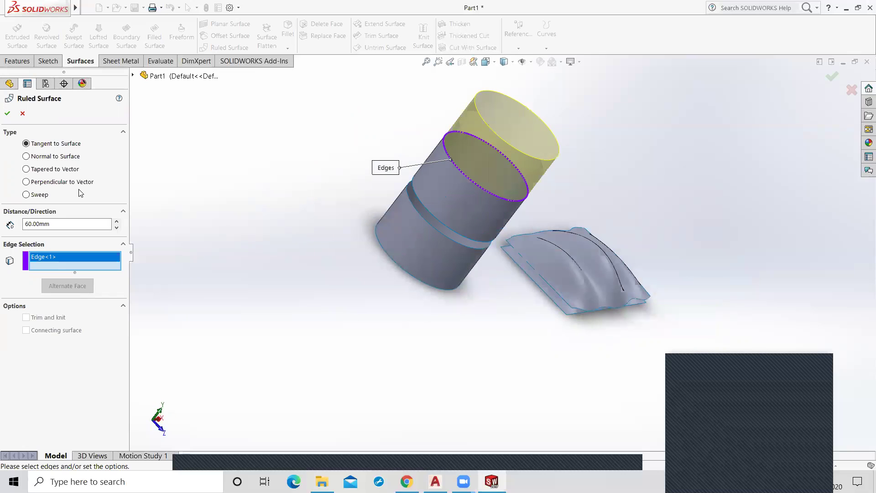
left_click(38, 158)
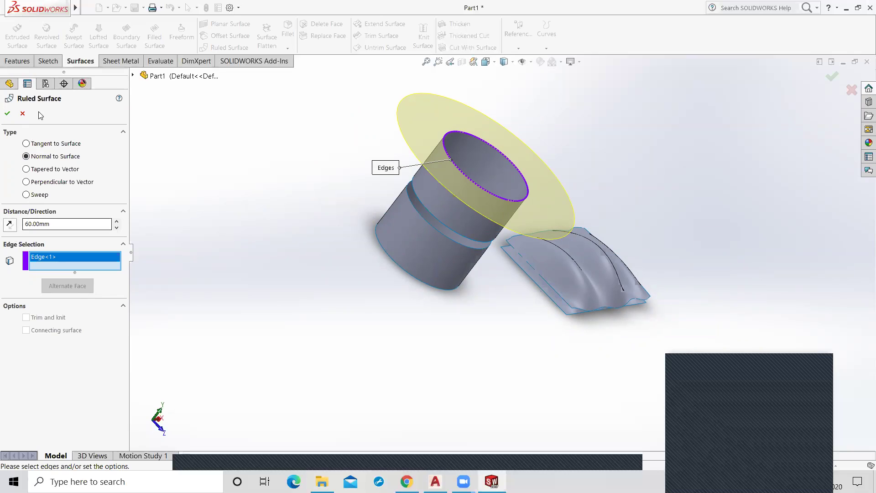
left_click(7, 113)
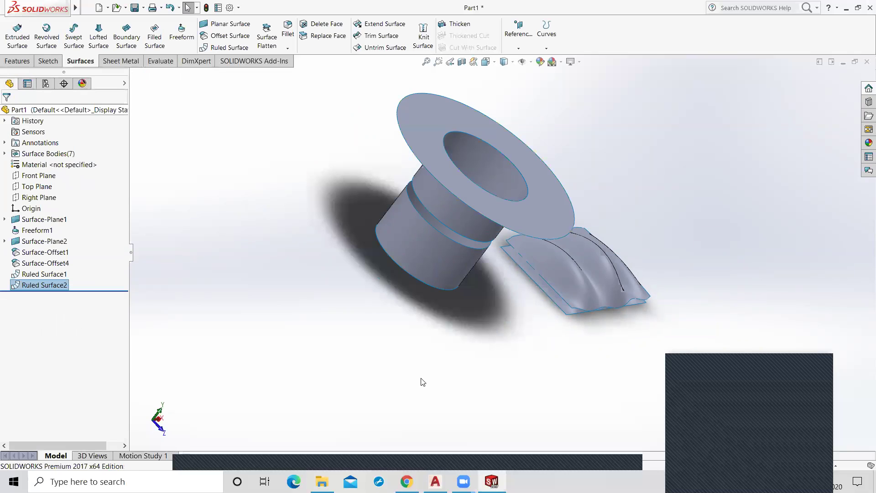
mouse_move(461, 374)
middle_mouse_down()
mouse_move(431, 424)
mouse_move(514, 329)
mouse_move(478, 403)
middle_mouse_up()
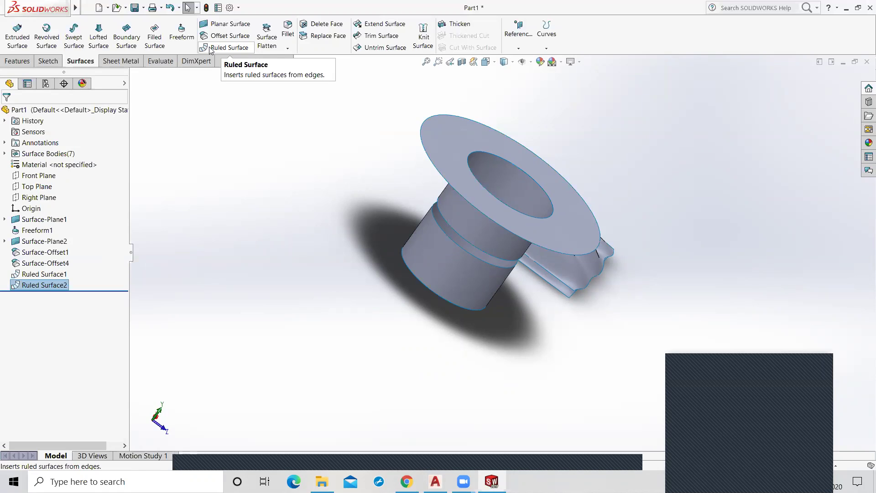
left_click(288, 49)
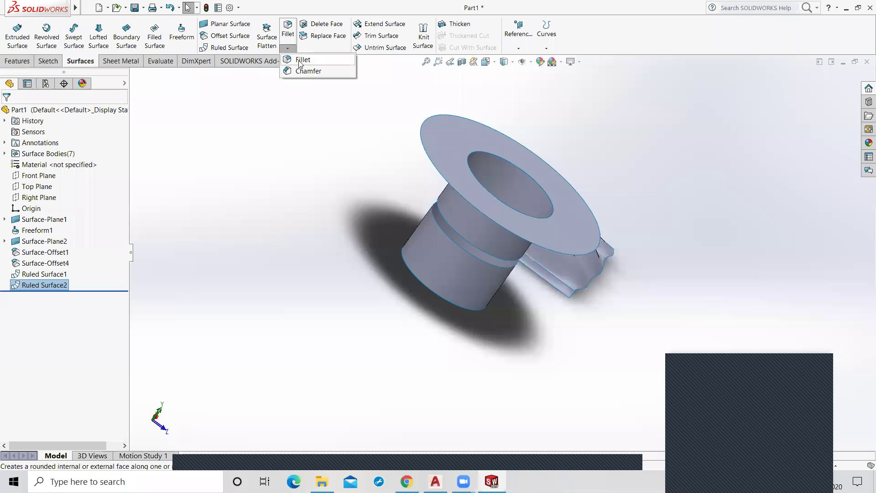
left_click(300, 61)
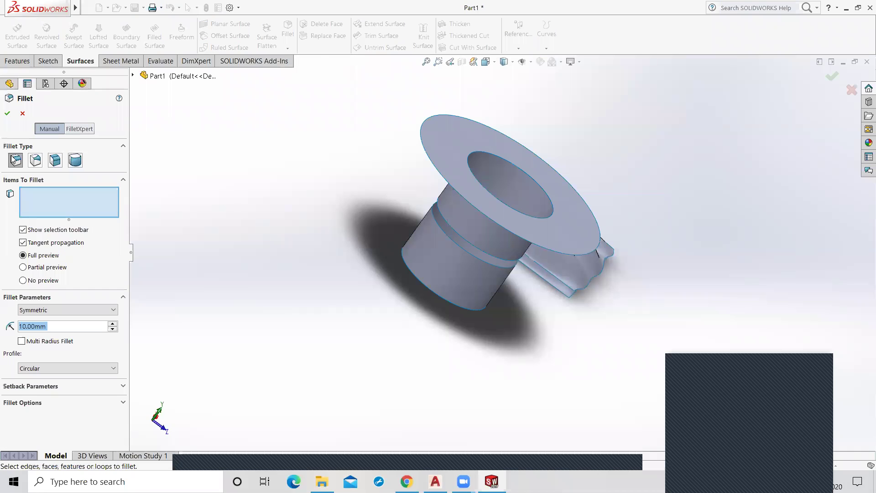
left_click(48, 214)
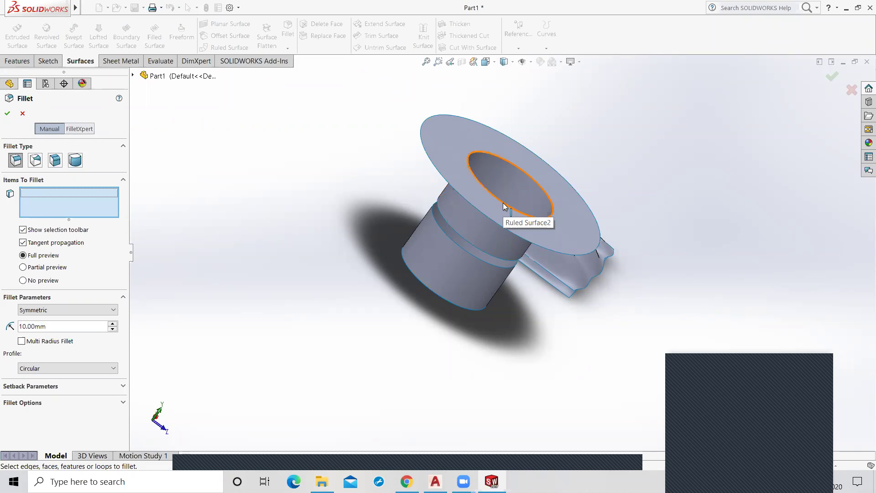
key("ctrl+7")
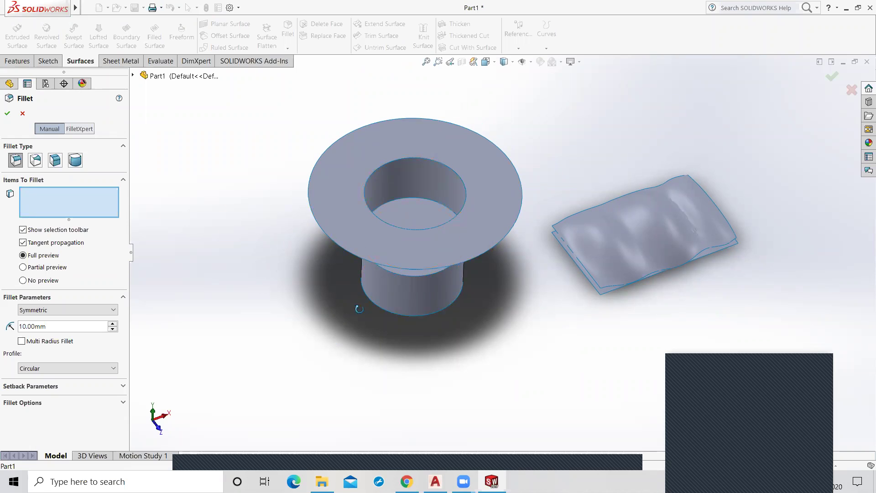
middle_click_drag(358, 303, 366, 286)
scroll(366, 287, "down", 1)
scroll(365, 286, "down", 2)
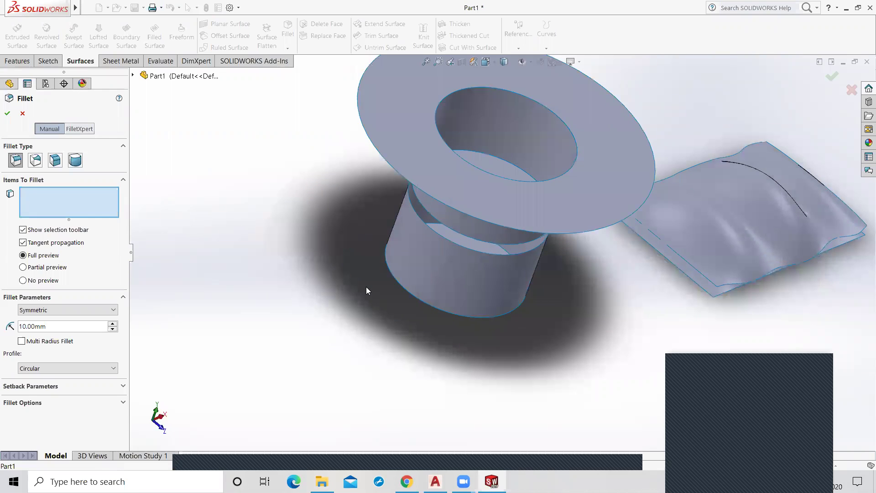
left_click(447, 311)
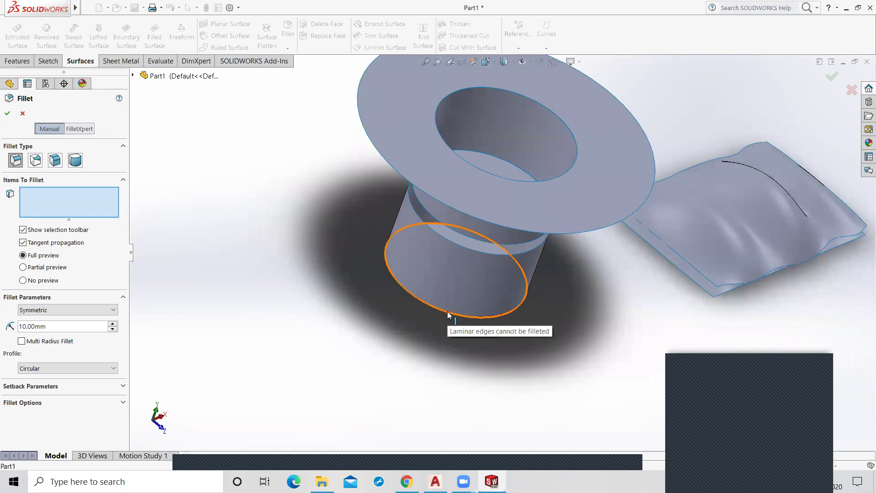
left_click(23, 114)
- Delete Ruled Surface2, Ruled Surface1 and Surface-Offset4 from the tree
scroll(697, 231, "up", 1)
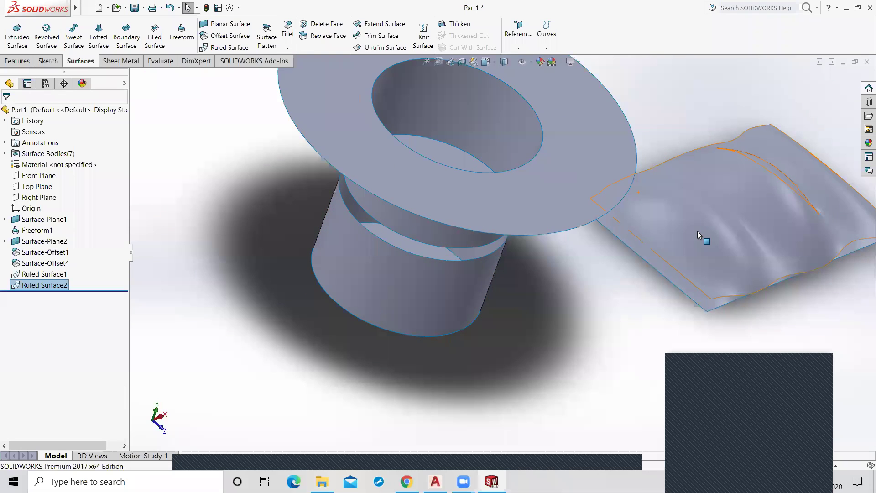
scroll(697, 231, "up", 1)
scroll(697, 231, "up", 2)
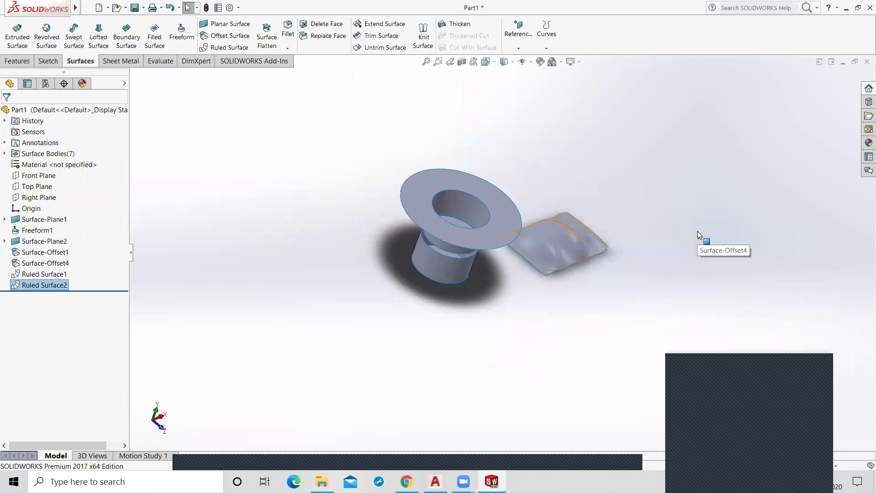
right_click(44, 285)
left_click(74, 337)
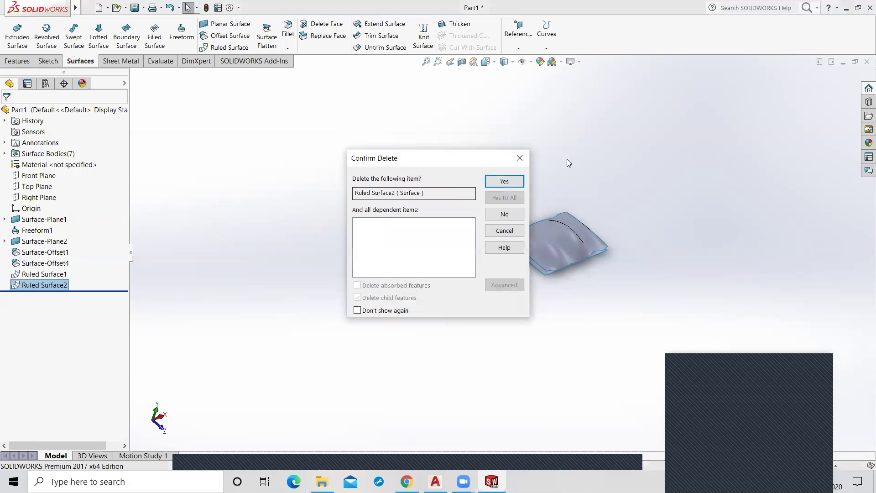
left_click(504, 181)
right_click(44, 275)
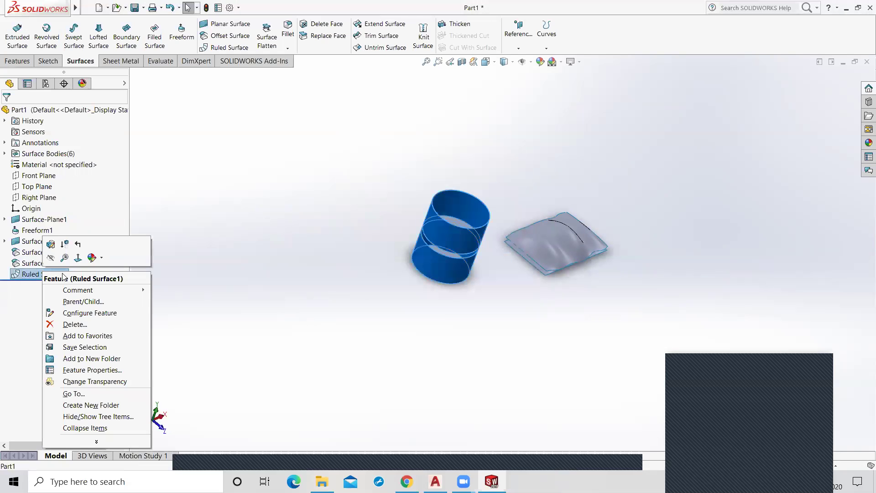
left_click(86, 325)
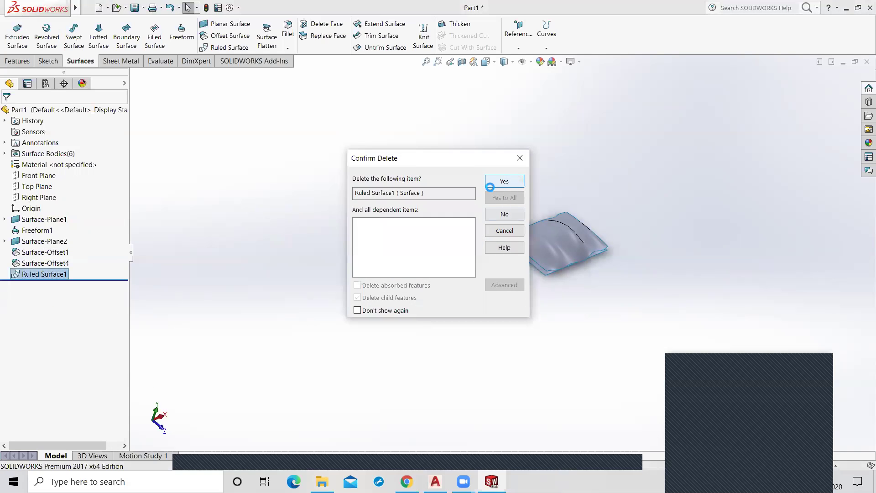
left_click(498, 182)
right_click(41, 263)
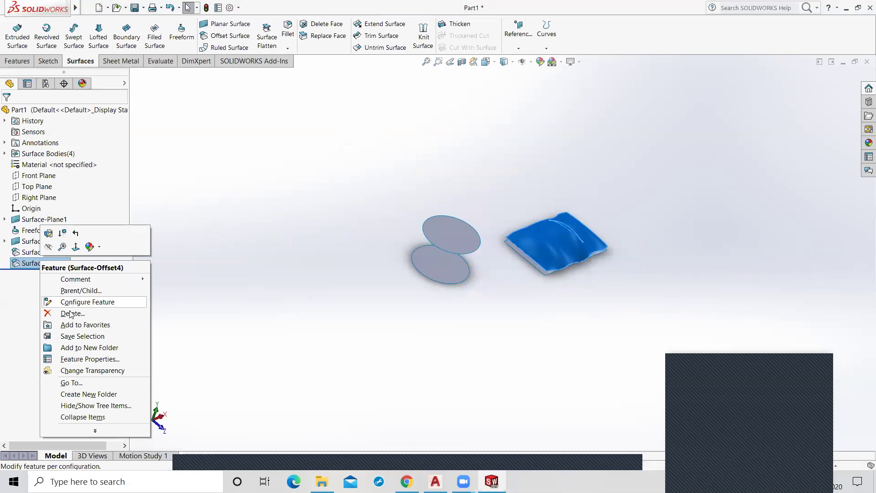
left_click(74, 314)
left_click(504, 181)
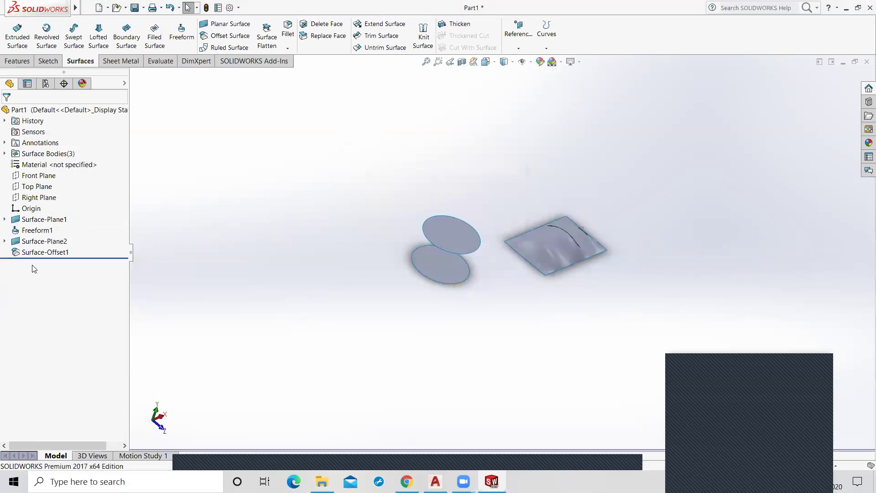
- Delete Surface-Offset1, Surface-Plane2, Sketch3, Freeform1 and Surface-Plane1, leaving only Sketch2
right_click(31, 255)
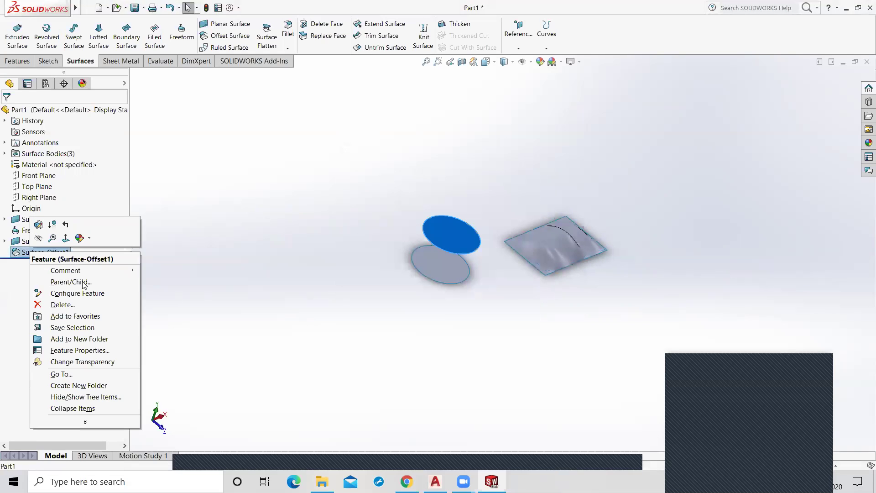
left_click(61, 305)
left_click(503, 182)
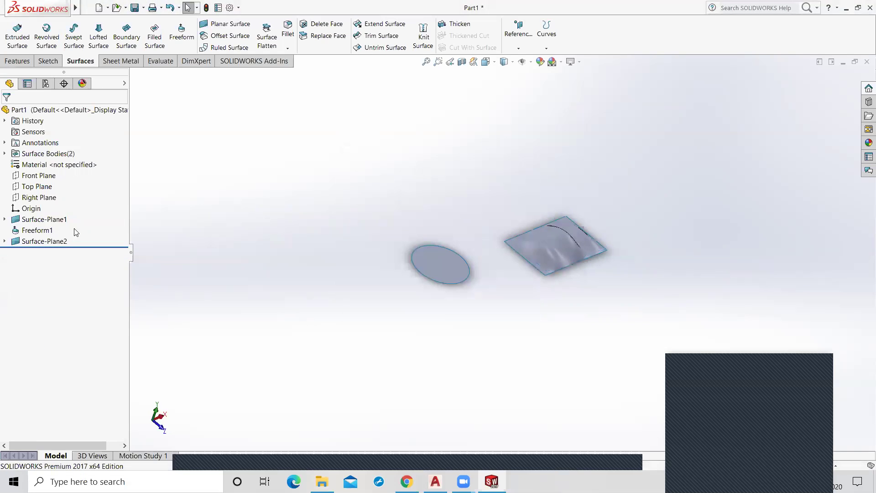
right_click(43, 241)
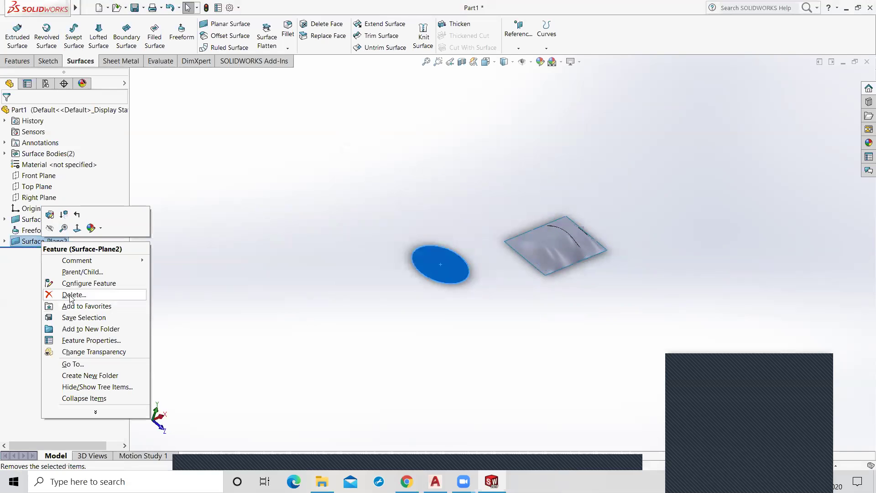
left_click(71, 296)
left_click(506, 183)
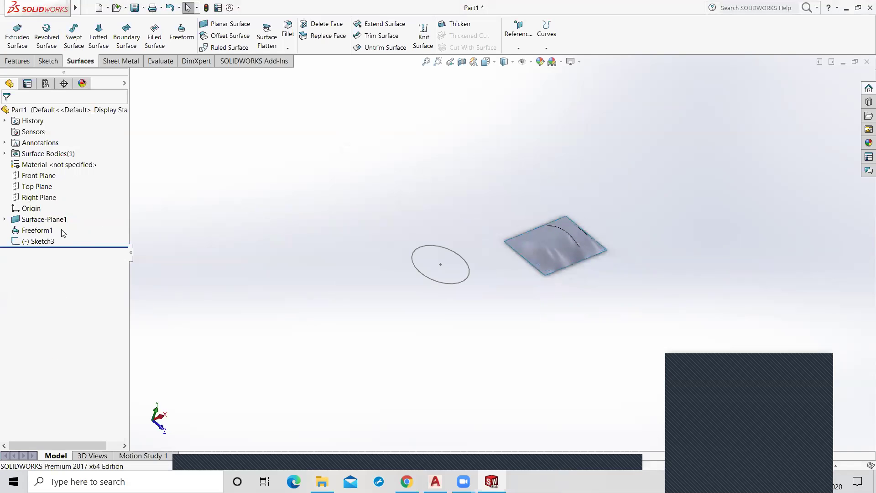
right_click(43, 241)
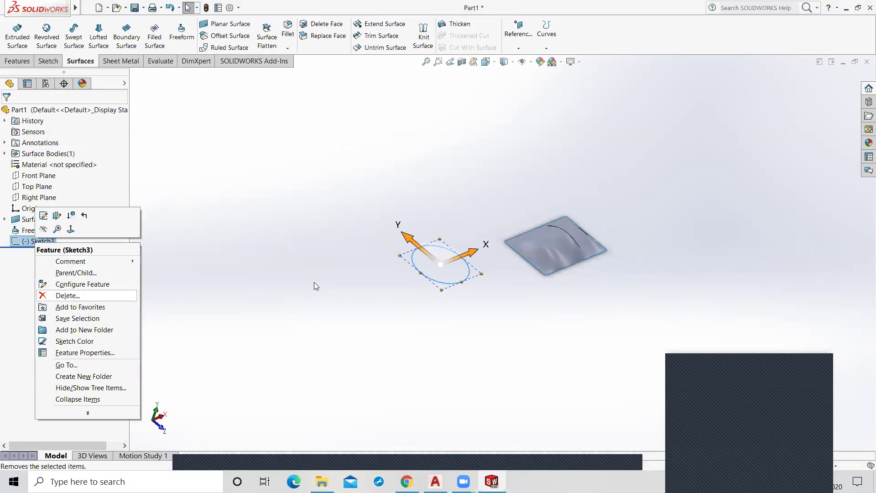
left_click(512, 184)
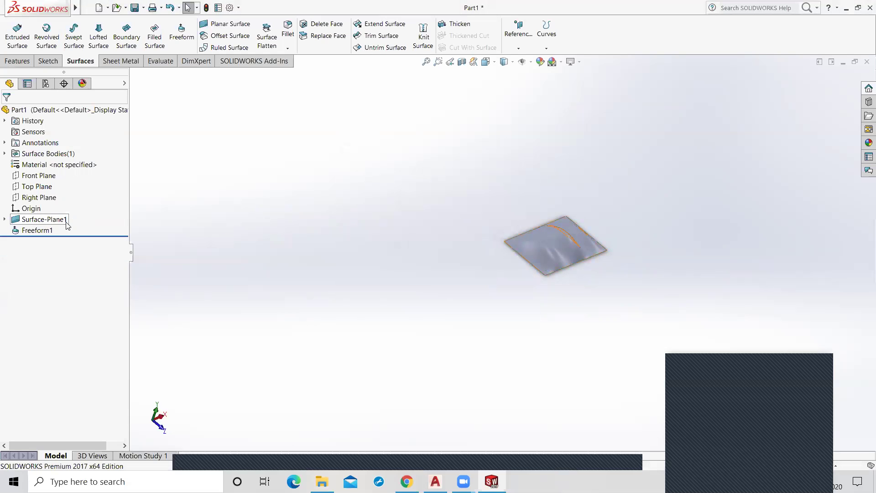
right_click(45, 232)
left_click(73, 285)
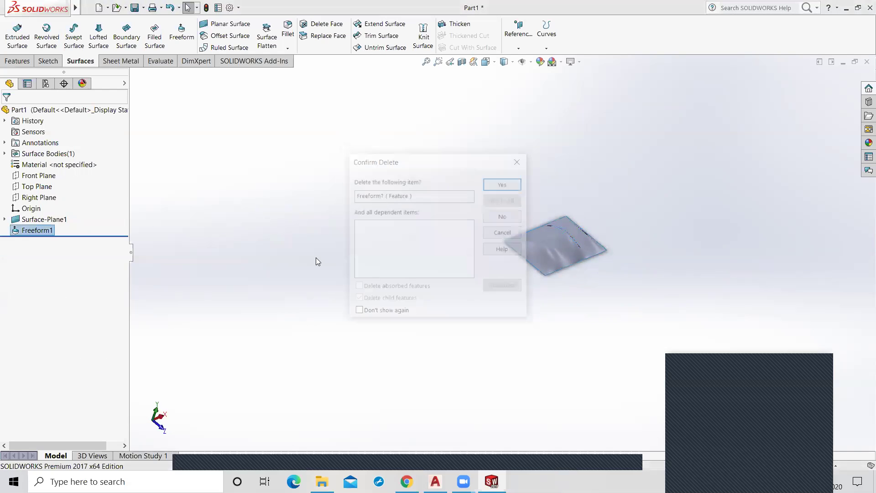
left_click(502, 180)
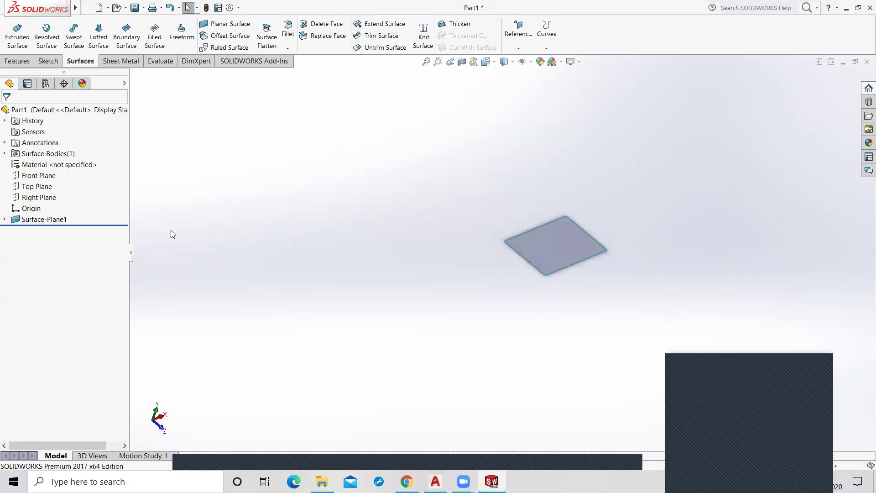
right_click(54, 222)
left_click(83, 271)
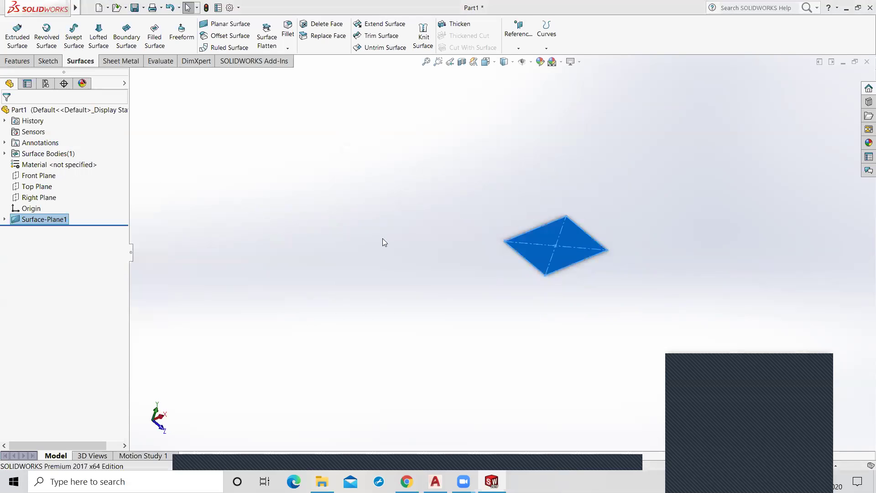
left_click(502, 181)
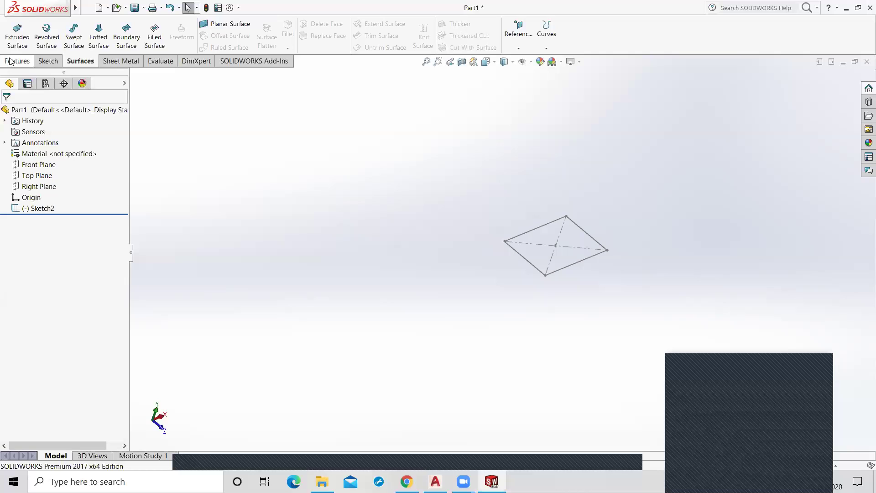
- Extrude Sketch2 150 mm into an open four-walled surface box, Surface-Extrude1
left_click(18, 36)
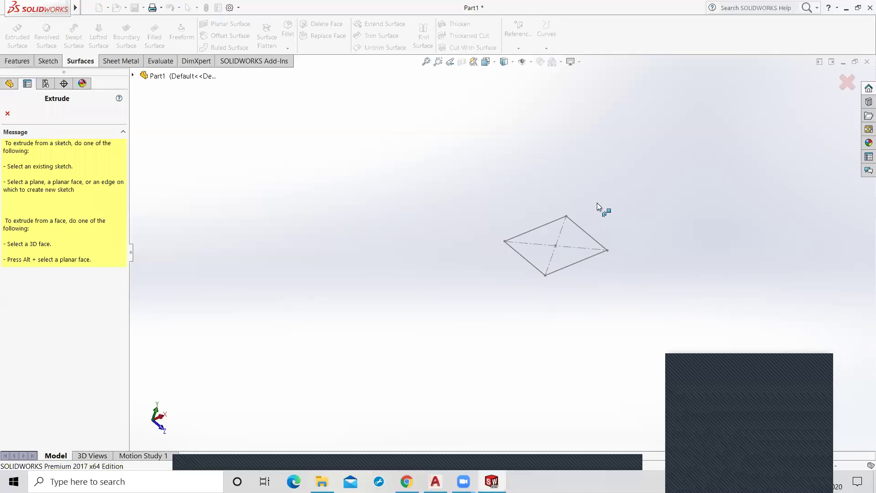
left_click(536, 229)
left_click(117, 215)
left_click(117, 216)
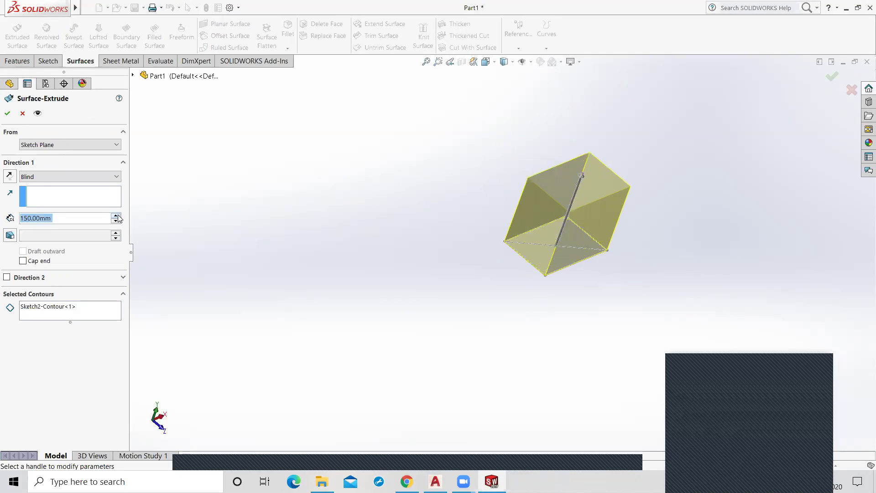
left_click(6, 114)
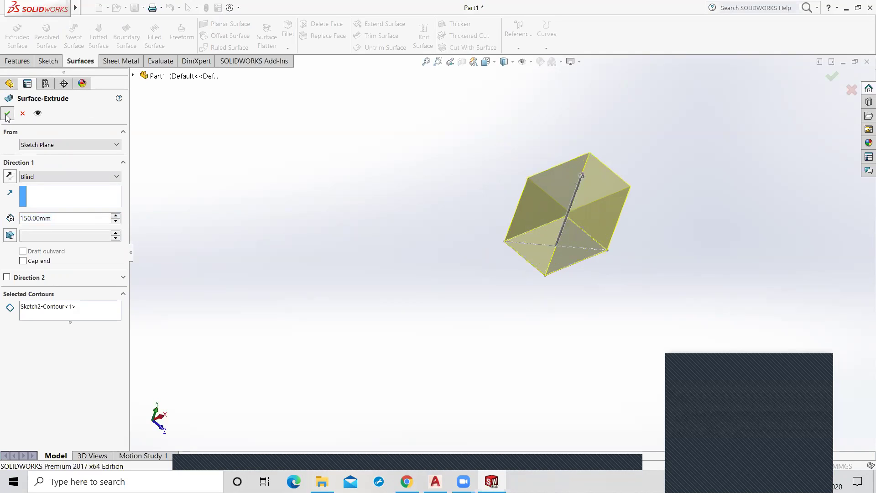
middle_click_drag(381, 279, 356, 303)
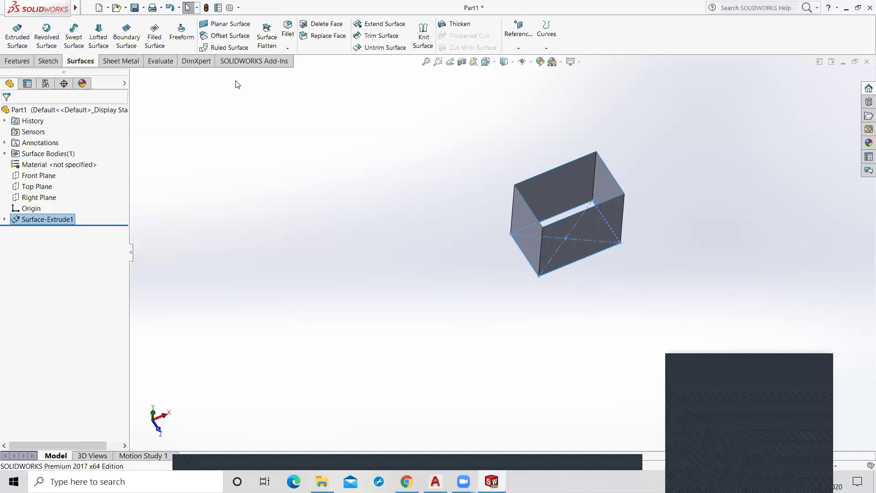
left_click(287, 49)
- Fillet two adjacent box wall faces with a 10 mm radius as Fillet1
left_click(301, 59)
scroll(560, 268, "down", 2)
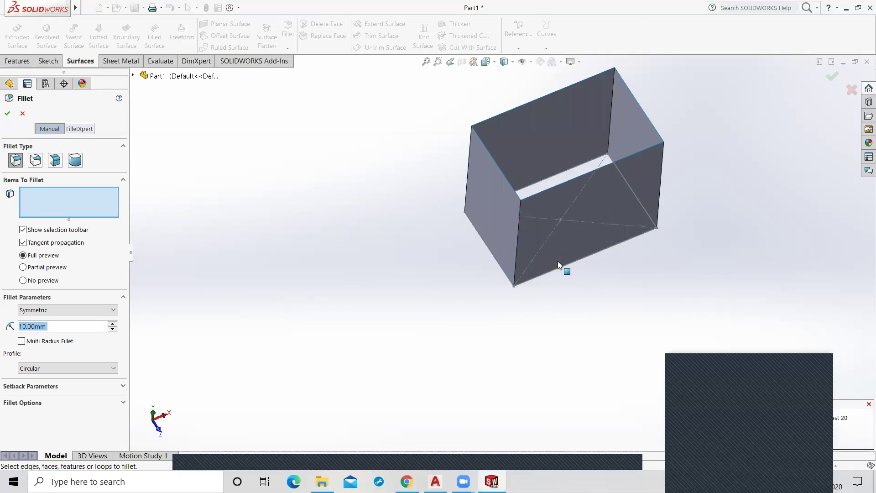
scroll(558, 261, "down", 2)
left_click(504, 228)
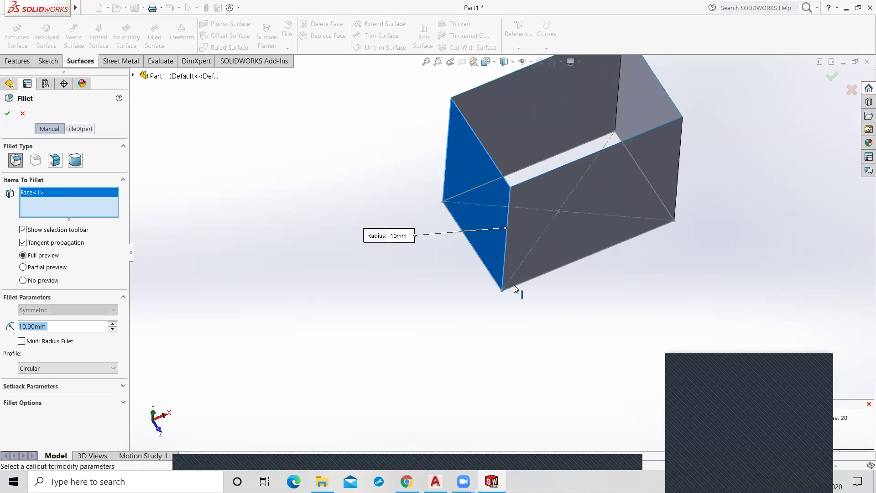
left_click(525, 239)
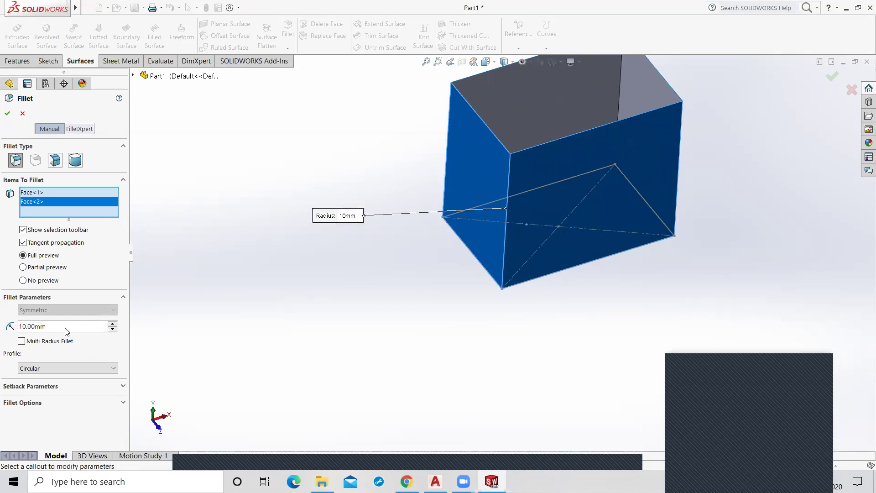
left_click(7, 114)
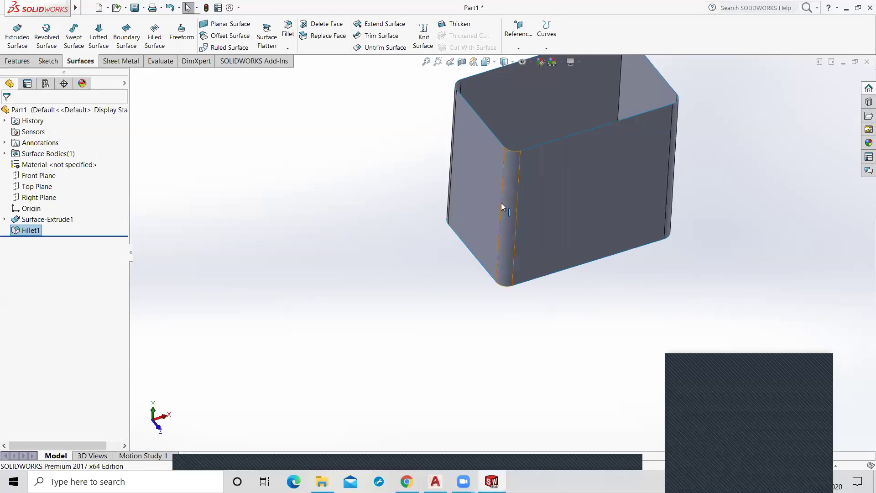
mouse_move(490, 279)
middle_mouse_down()
mouse_move(504, 313)
mouse_move(469, 428)
mouse_move(487, 391)
mouse_move(502, 240)
middle_mouse_up()
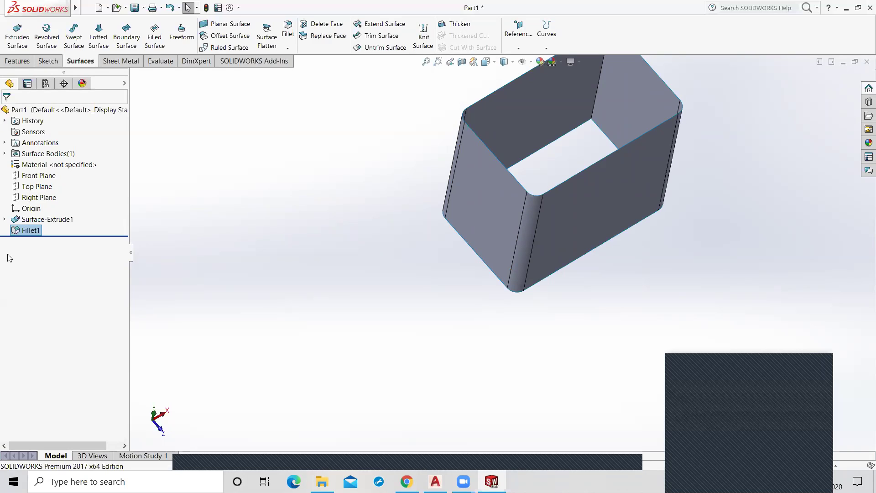
- Open Fillet1's settings, cancel without changes, then undo Fillet1 to restore sharp corners
right_click(32, 236)
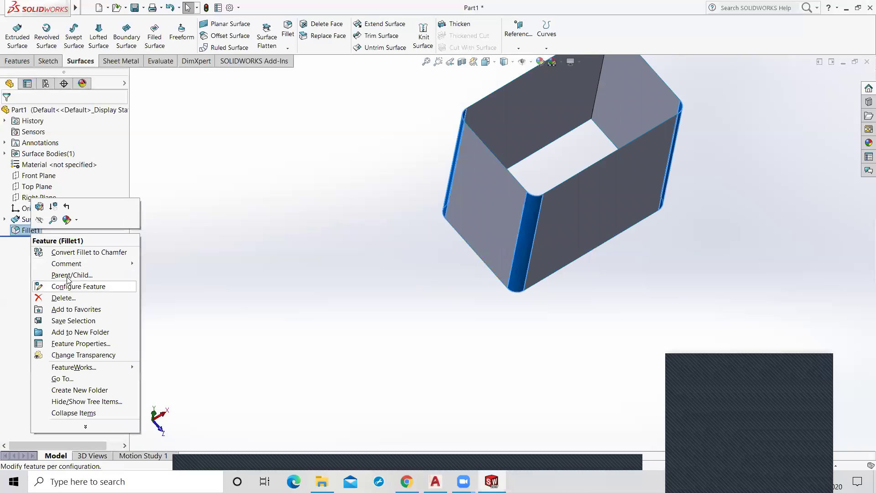
left_click(39, 206)
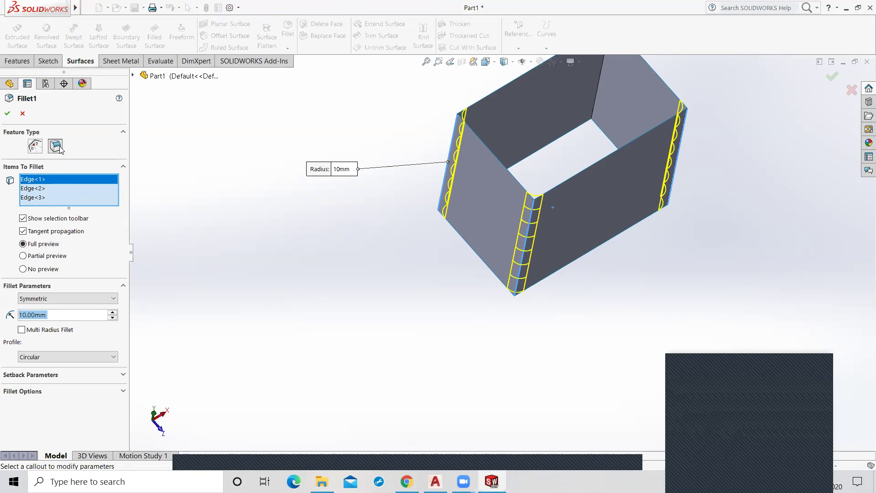
left_click(59, 147)
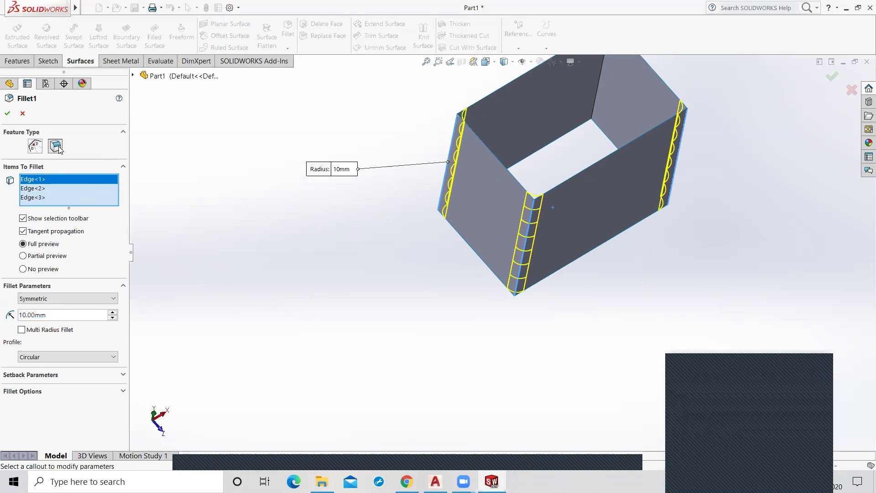
left_click(22, 113)
left_click(287, 48)
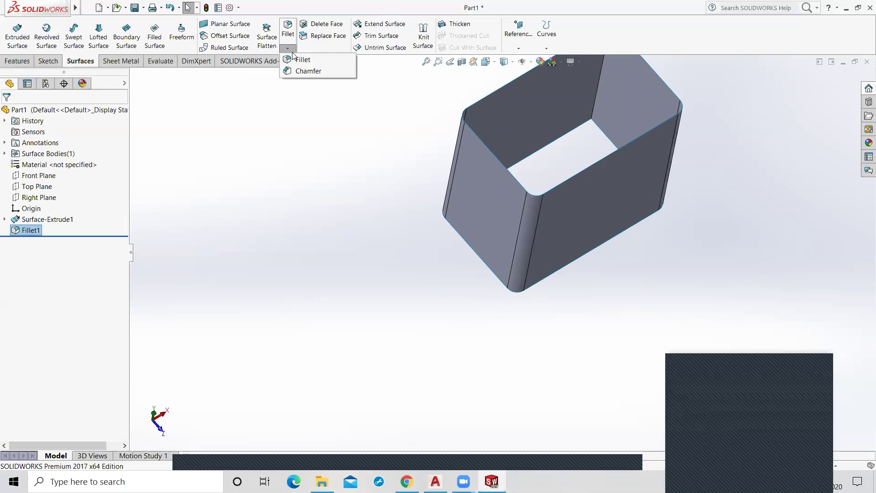
left_click(335, 227)
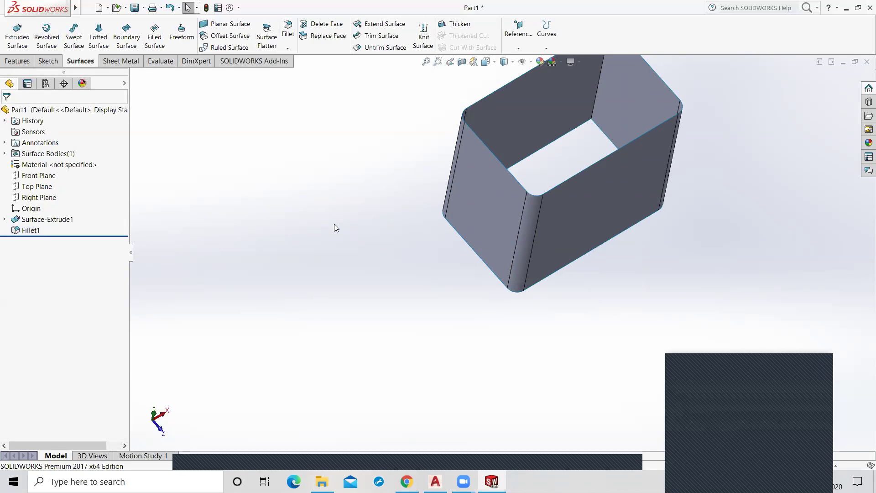
key("ctrl+z")
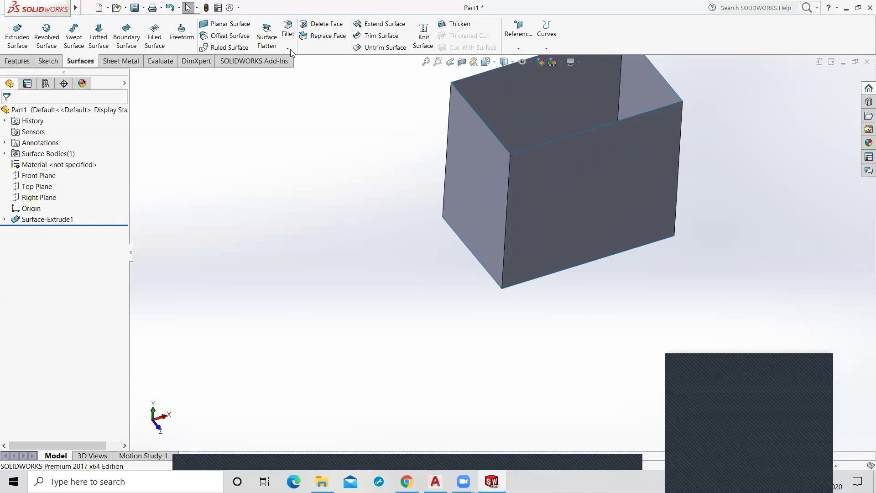
- Start a variable-size fillet on the front vertical edge with control point P1 at 12 mm
left_click(287, 28)
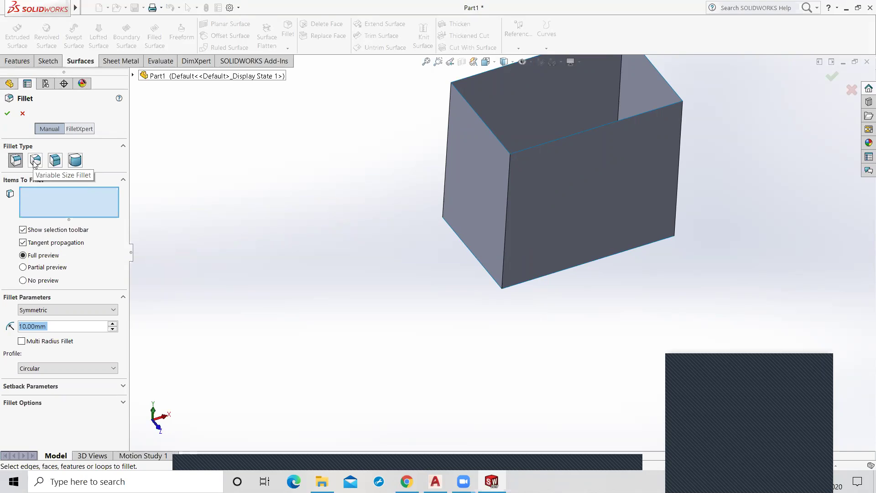
left_click(35, 160)
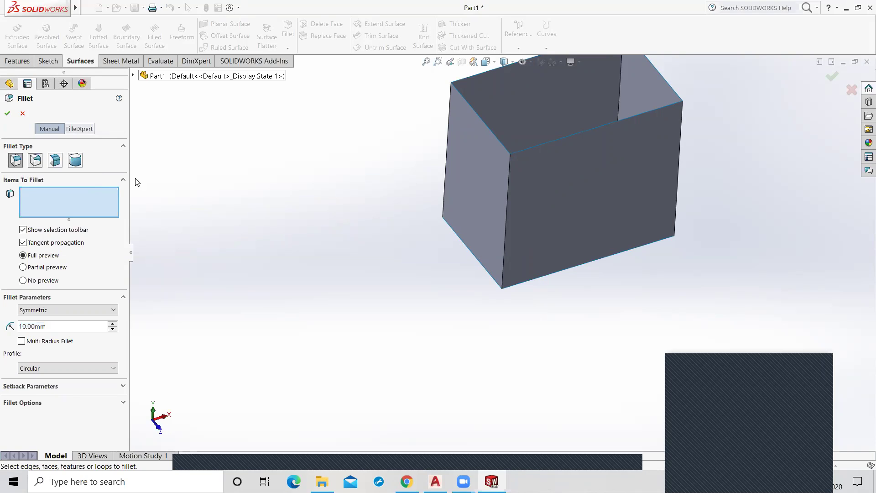
left_click(506, 215)
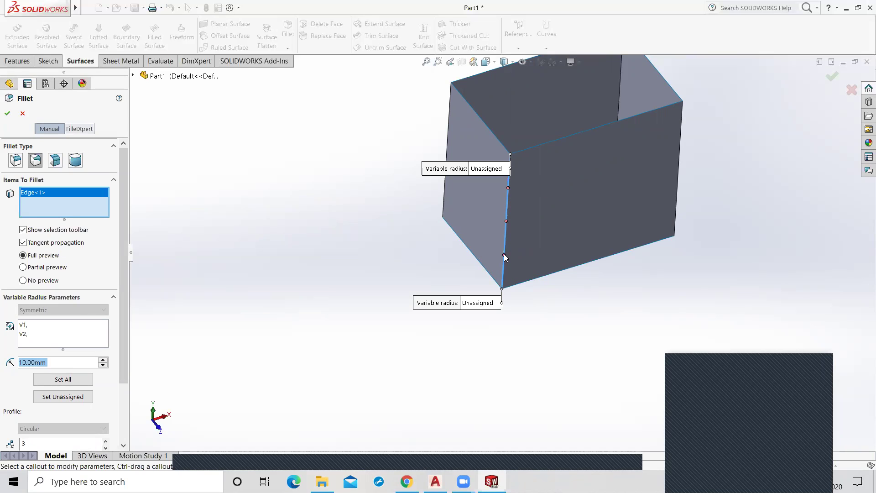
left_click(23, 325)
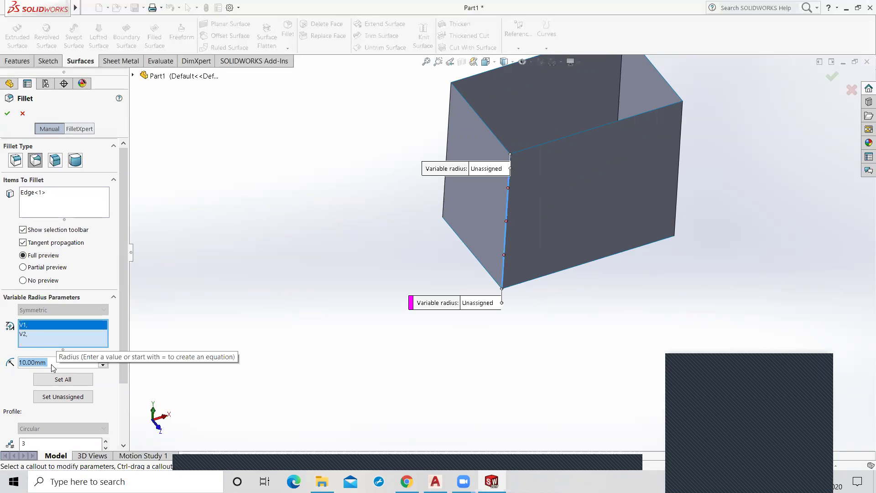
left_click(27, 333)
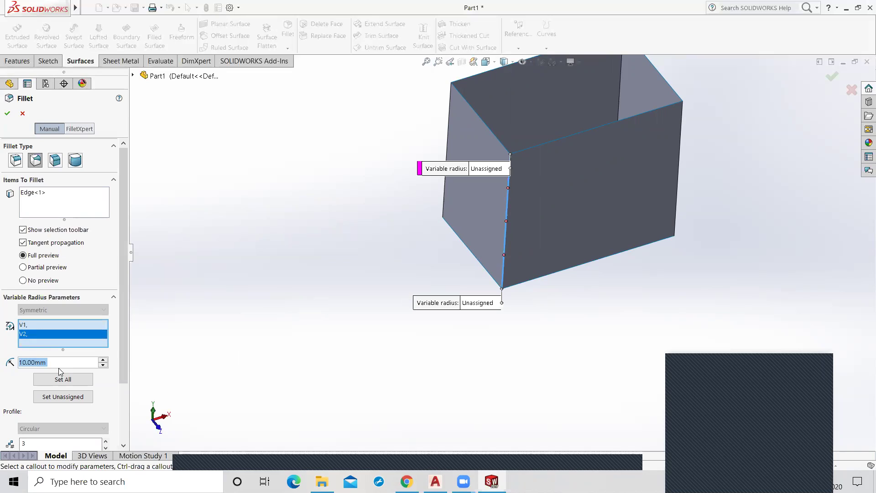
left_click(503, 254)
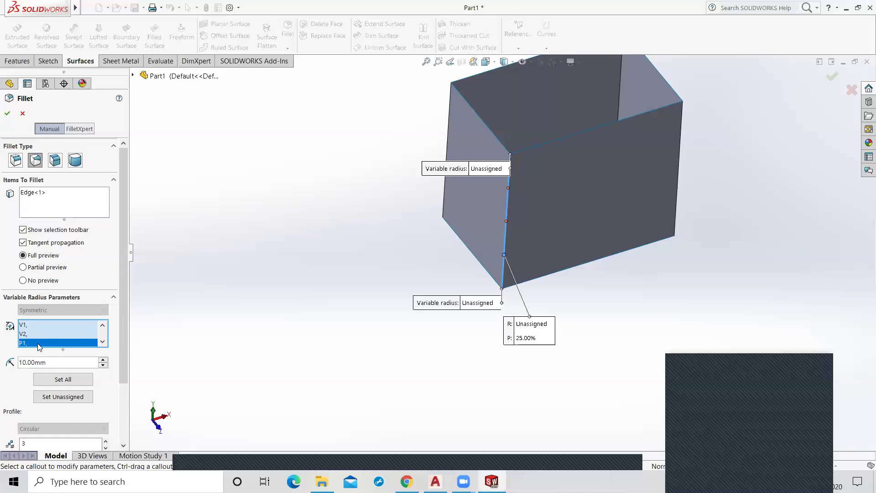
left_click_drag(49, 363, 12, 363)
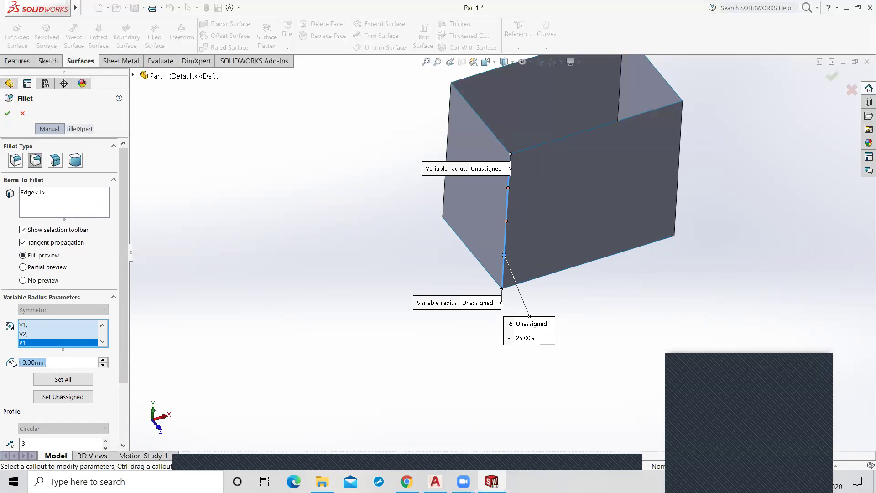
type("12")
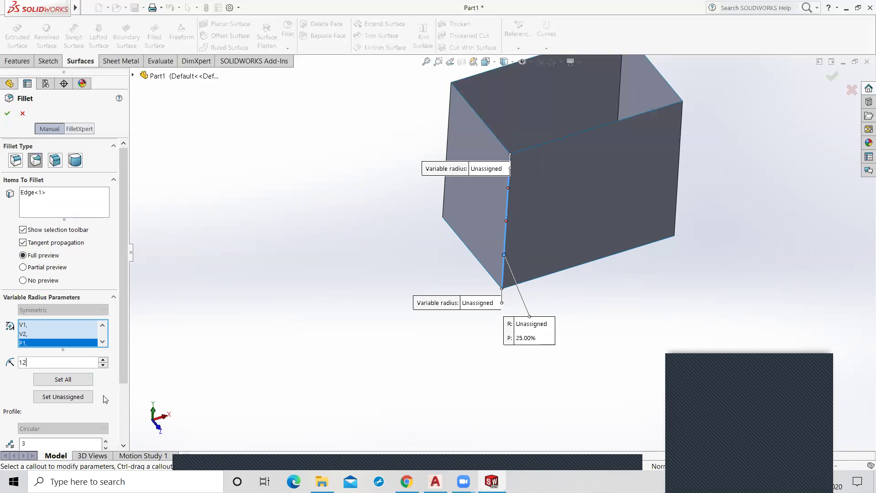
key("Return")
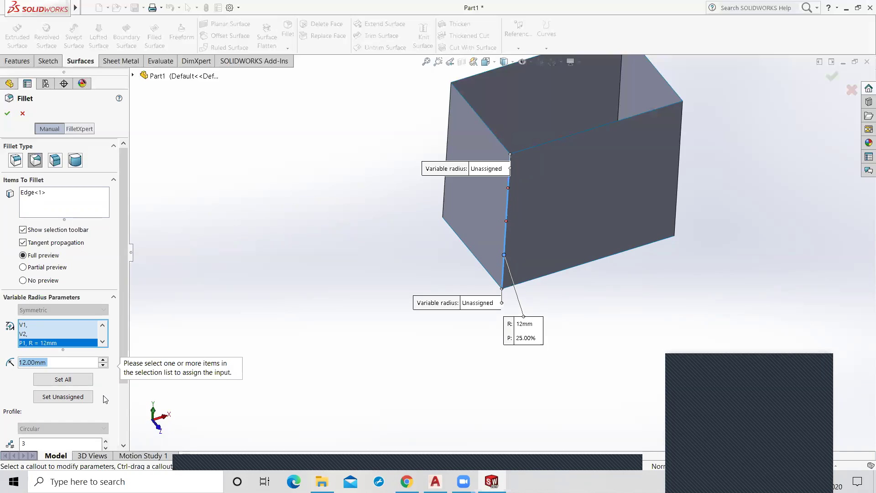
- Add control points P2 at 15 mm (50%) and P3 at 8 mm (75%)
left_click(506, 221)
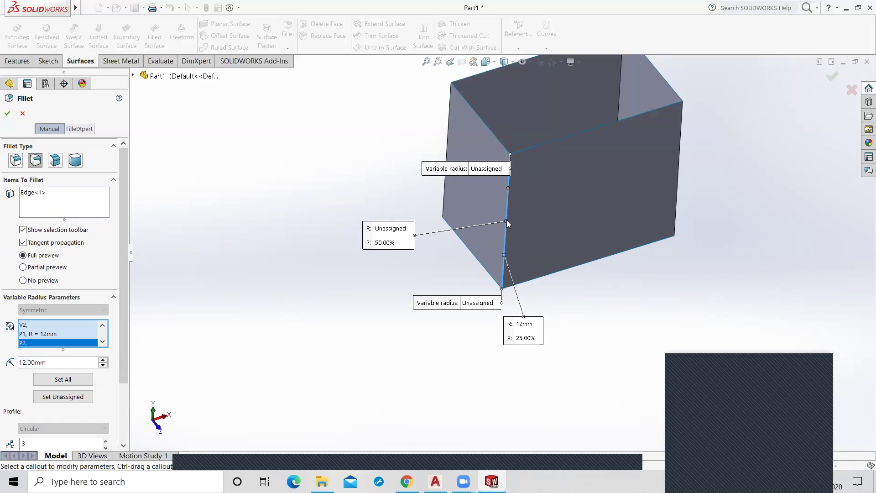
double_click(54, 362)
type("15")
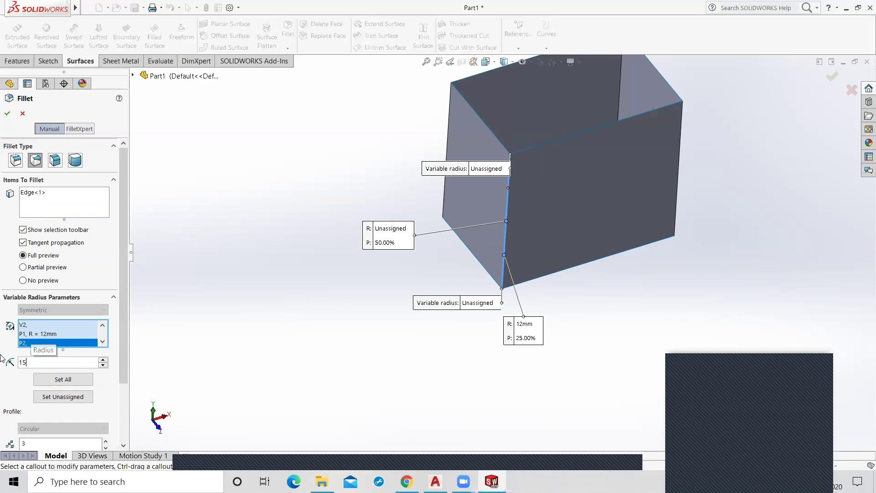
key("Return")
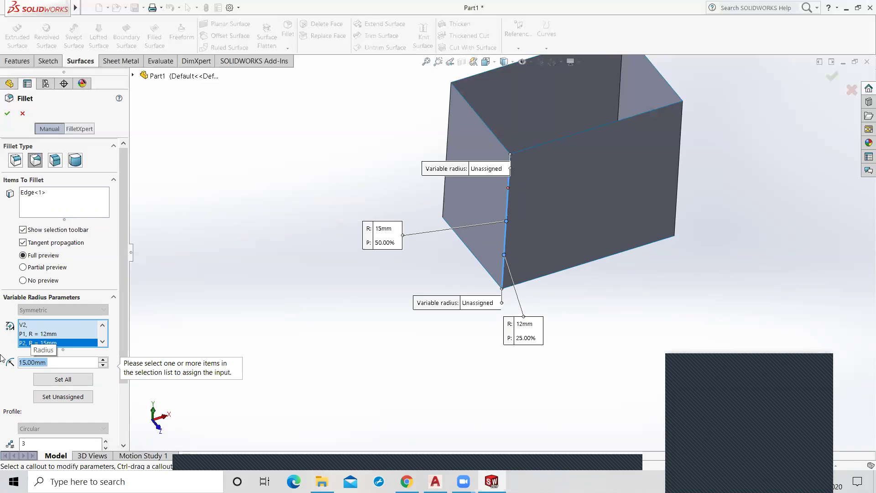
left_click(508, 188)
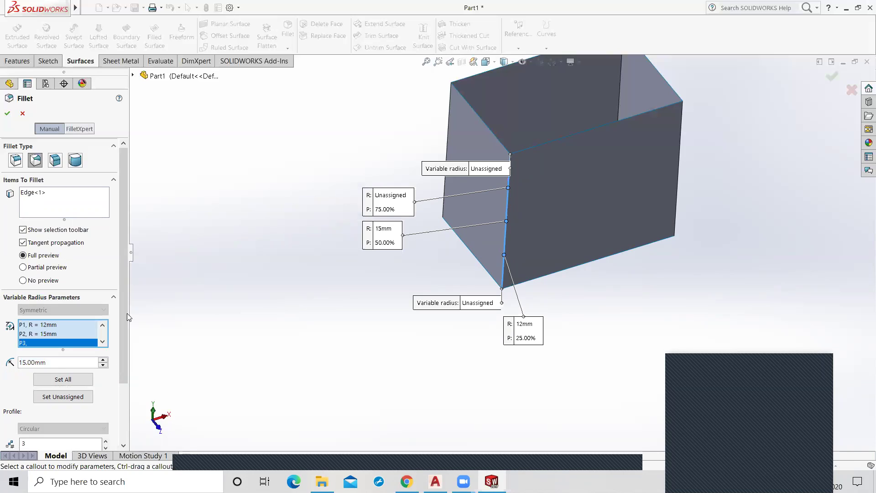
left_click_drag(5, 361, 2, 361)
type("8")
key("Return")
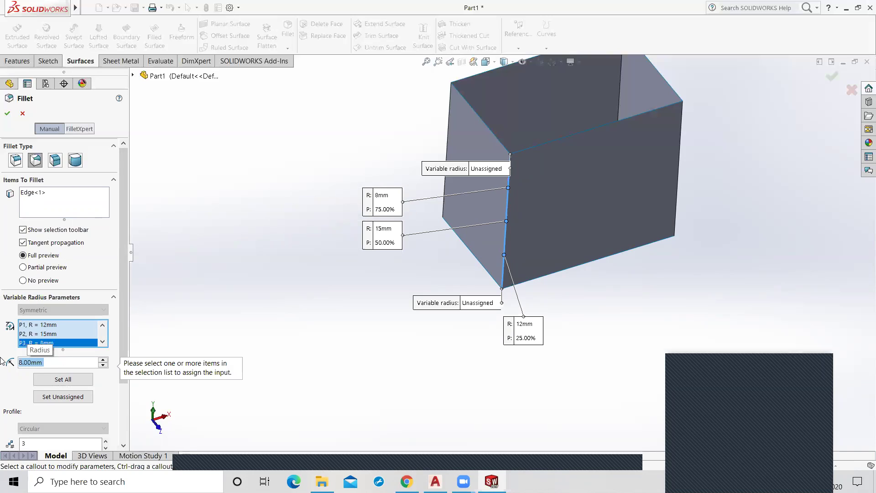
- Set the edge's top end radius to 10 mm and apply the variable-radius fillet
left_click(7, 113)
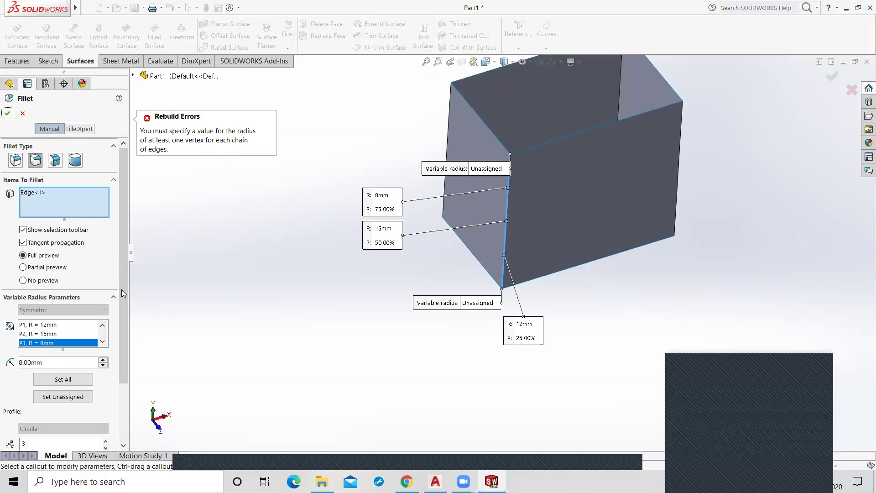
scroll(70, 340, "up", 1)
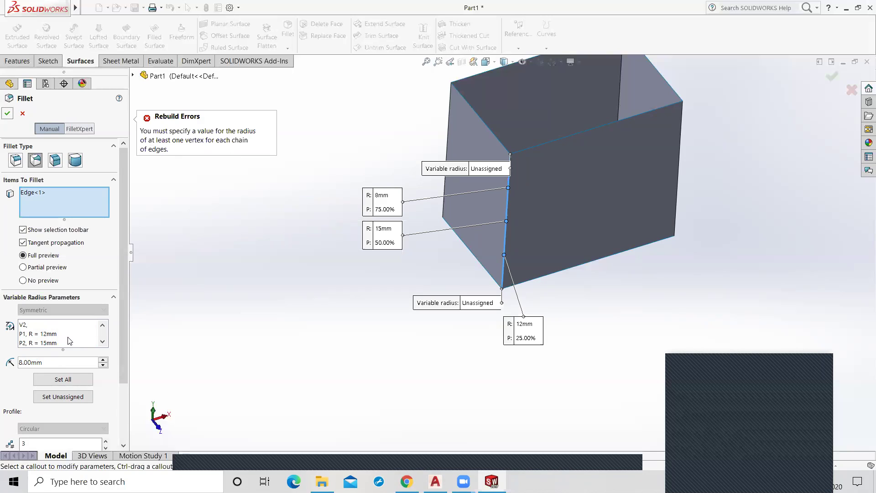
left_click(34, 325)
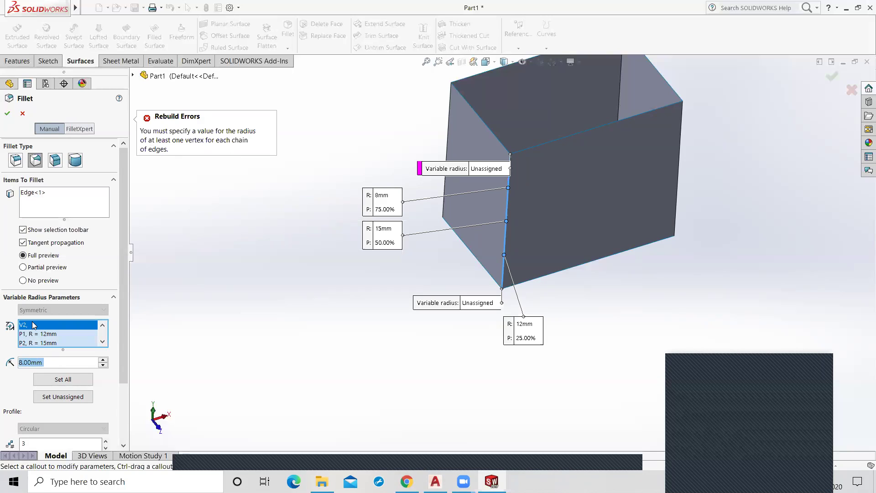
left_click(57, 365)
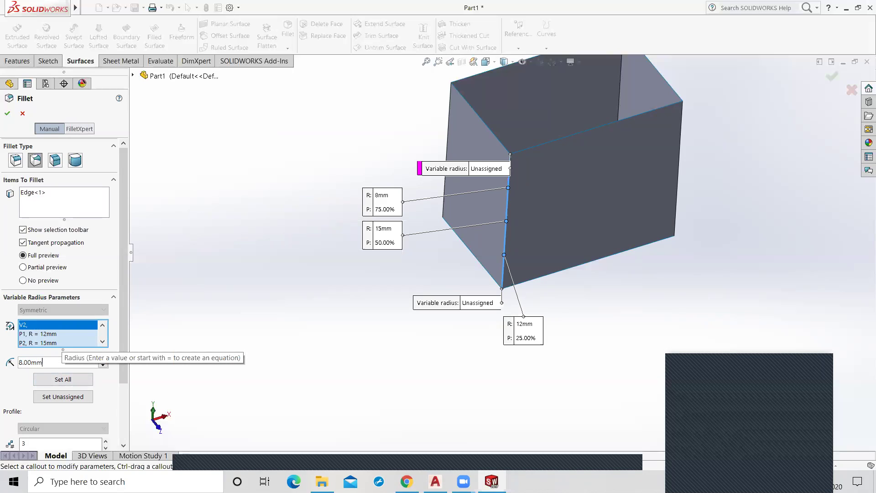
key("BackSpace")
key("BackSpace")
key("BackSpace")
type("10")
key("Return")
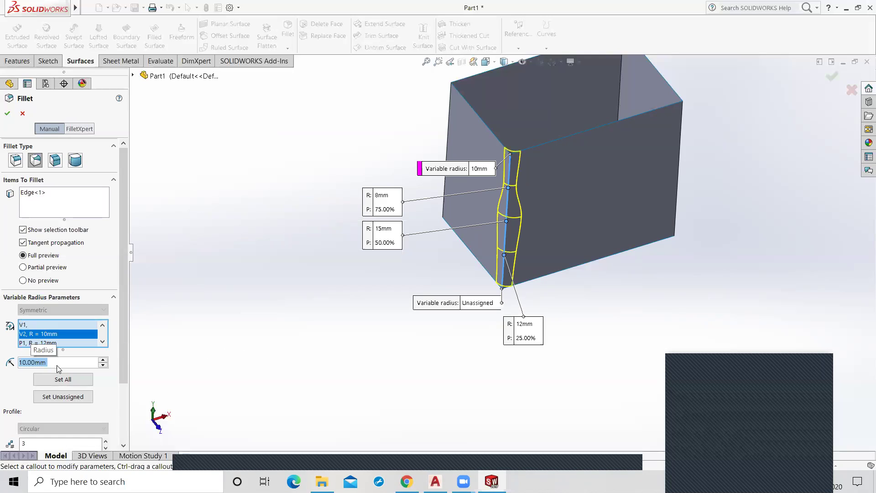
scroll(90, 339, "down", 3)
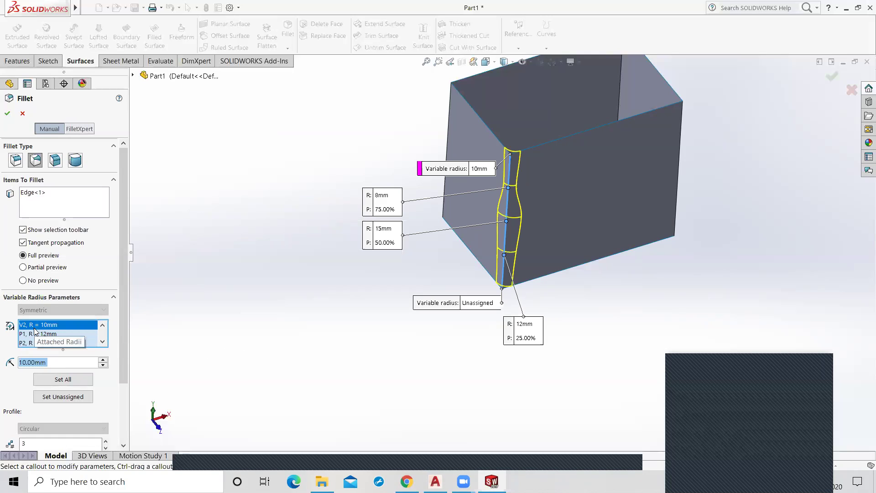
left_click(7, 113)
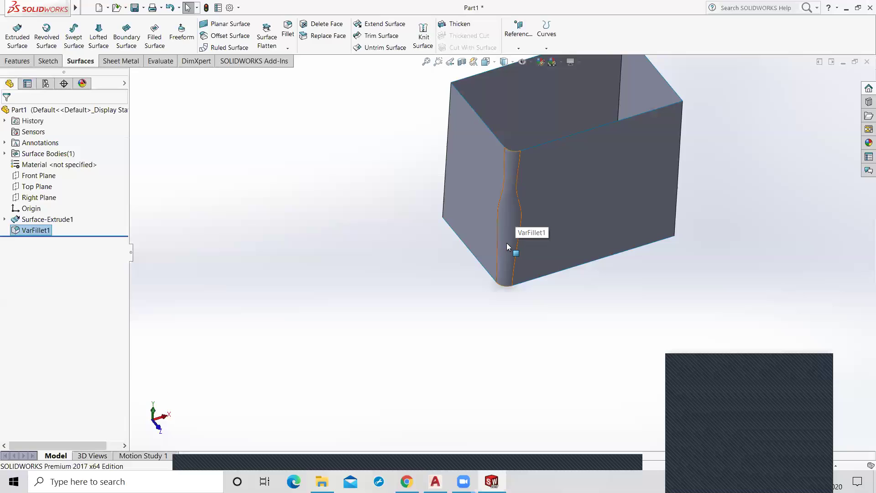
left_click(375, 248)
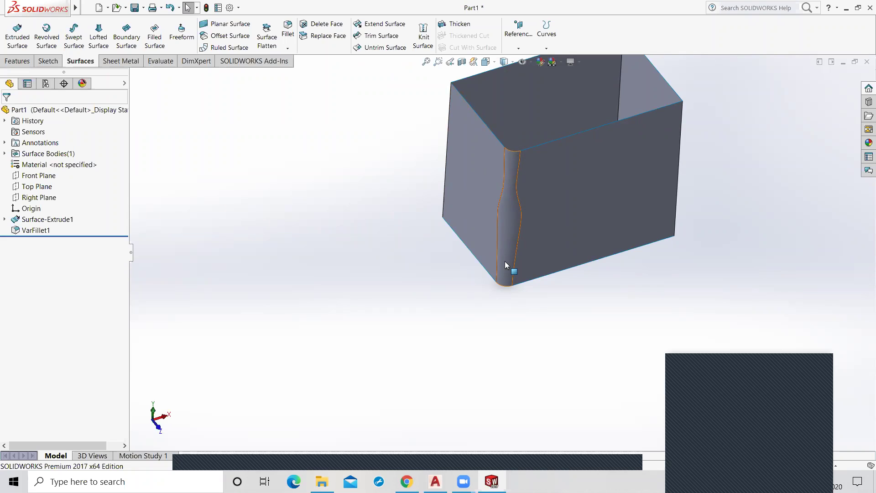
left_click(476, 199)
left_click(596, 211)
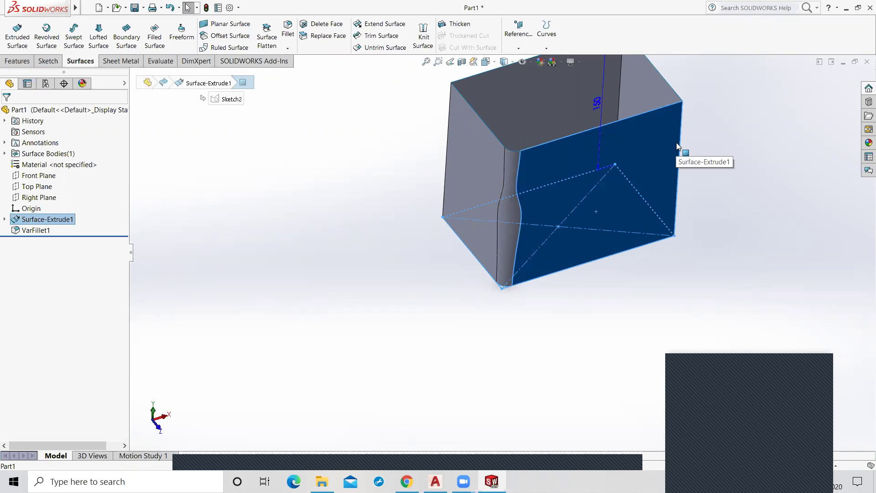
left_click(553, 358)
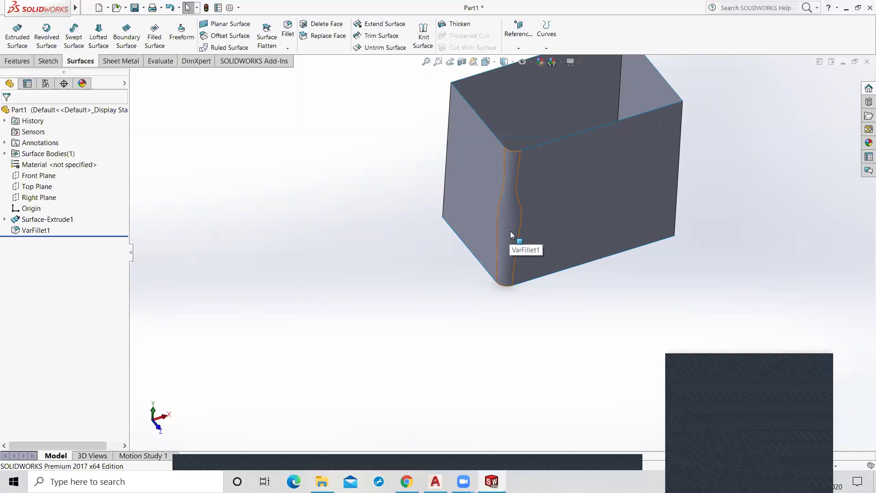
scroll(507, 244, "down", 1)
scroll(507, 245, "up", 2)
scroll(508, 244, "up", 1)
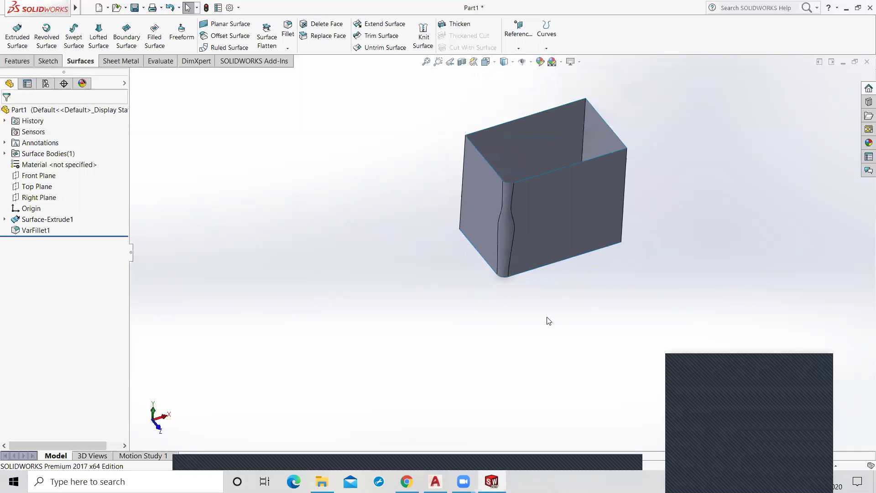
middle_click_drag(546, 315, 550, 304)
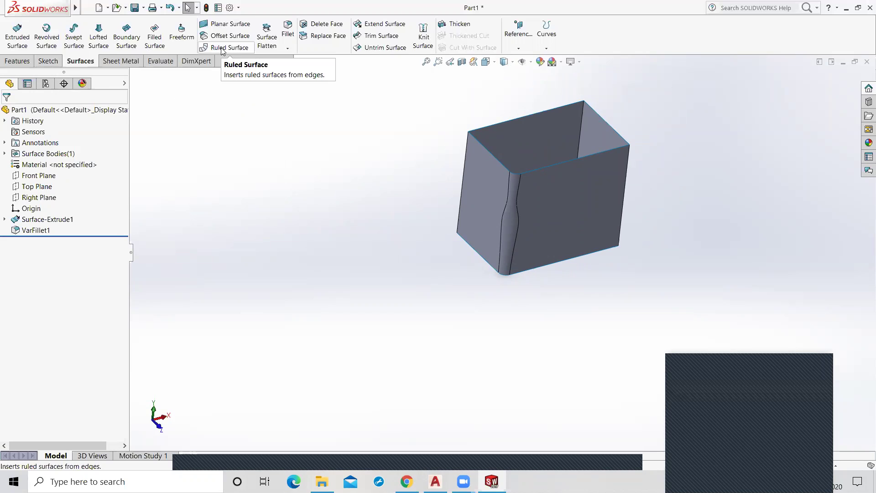
left_click(287, 51)
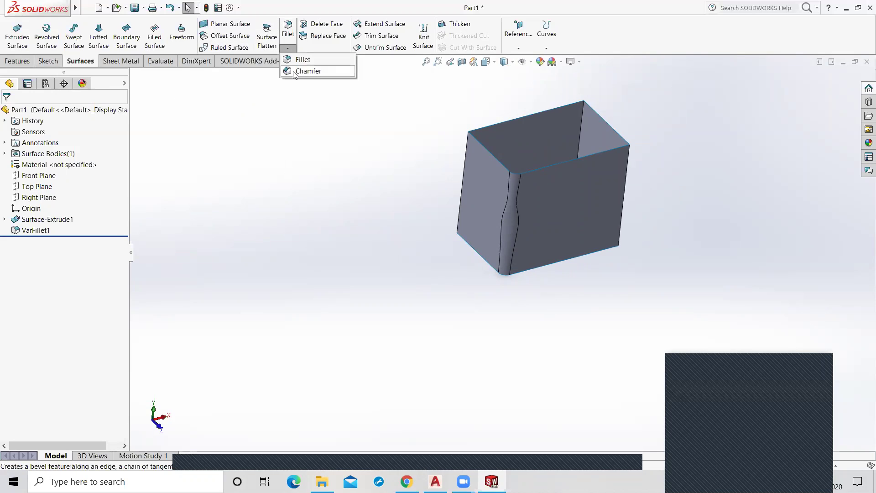
left_click(294, 72)
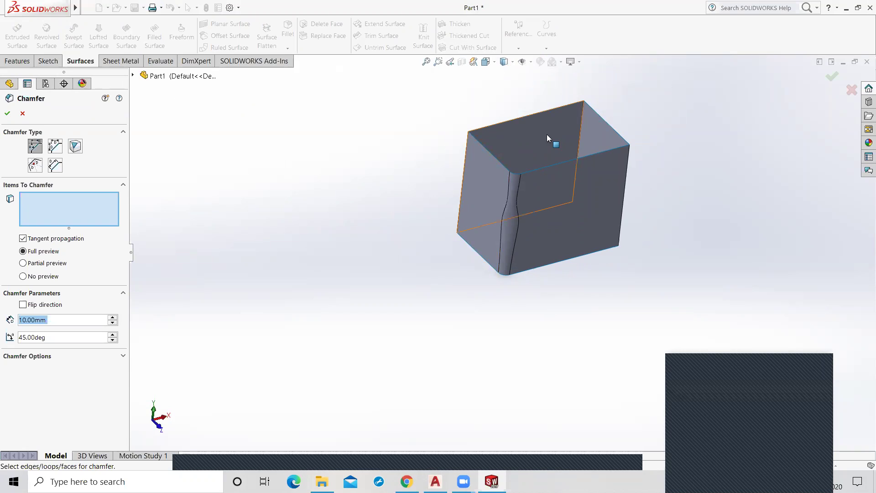
mouse_move(547, 291)
middle_mouse_down()
mouse_move(499, 293)
mouse_move(592, 193)
middle_mouse_up()
left_click(592, 197)
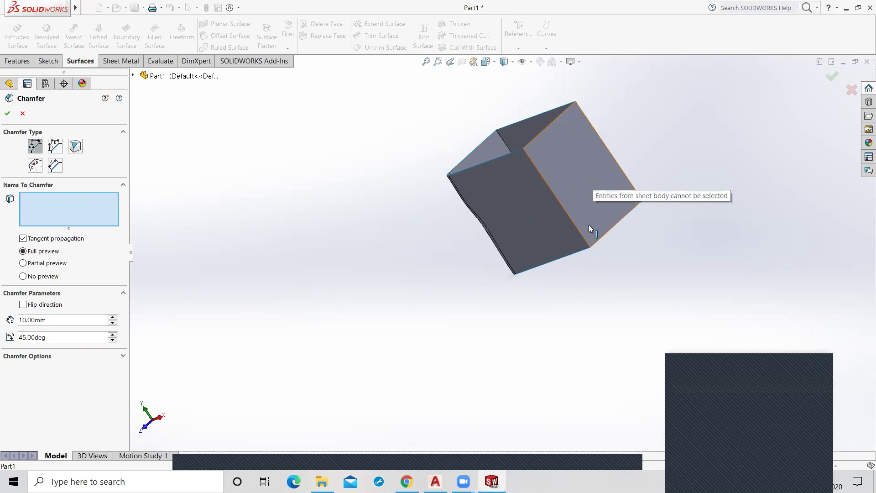
middle_click_drag(593, 270, 533, 373)
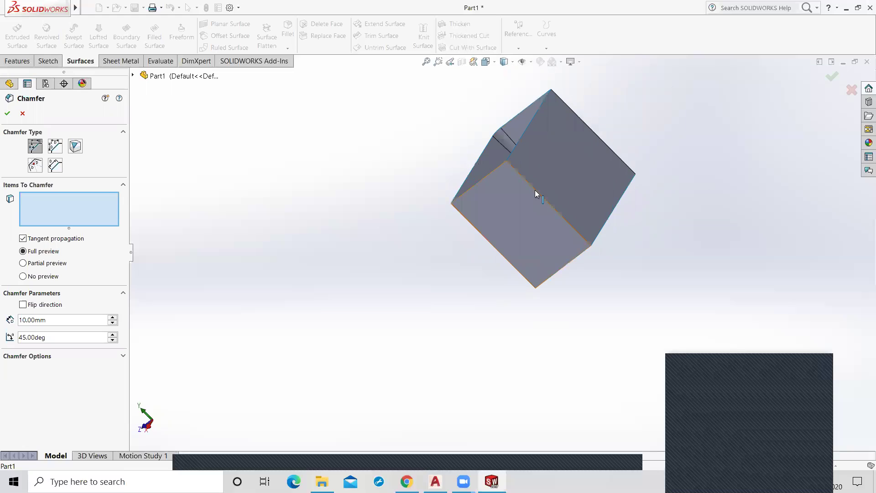
mouse_move(348, 295)
middle_mouse_down()
mouse_move(412, 268)
mouse_move(448, 236)
middle_mouse_up()
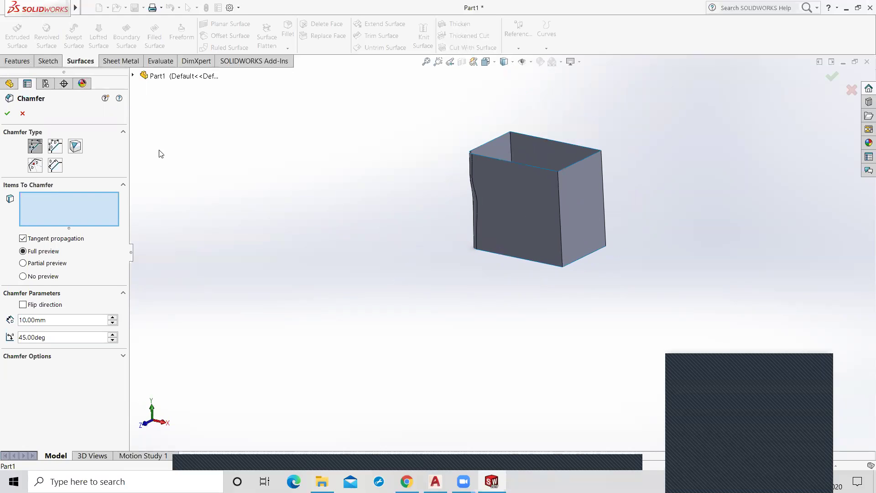
left_click(55, 146)
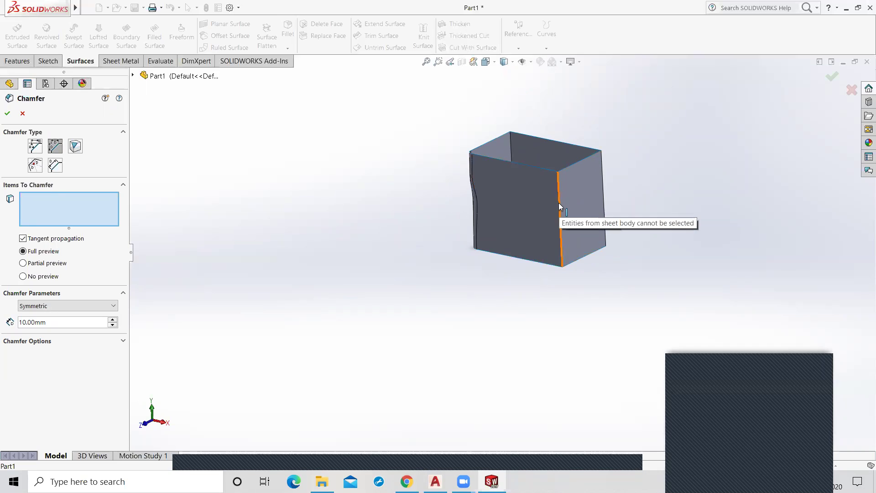
left_click(100, 307)
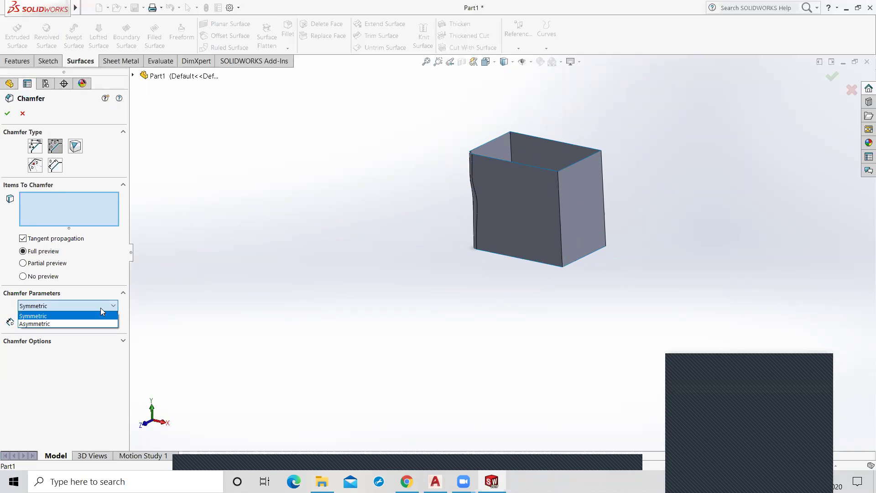
left_click(52, 323)
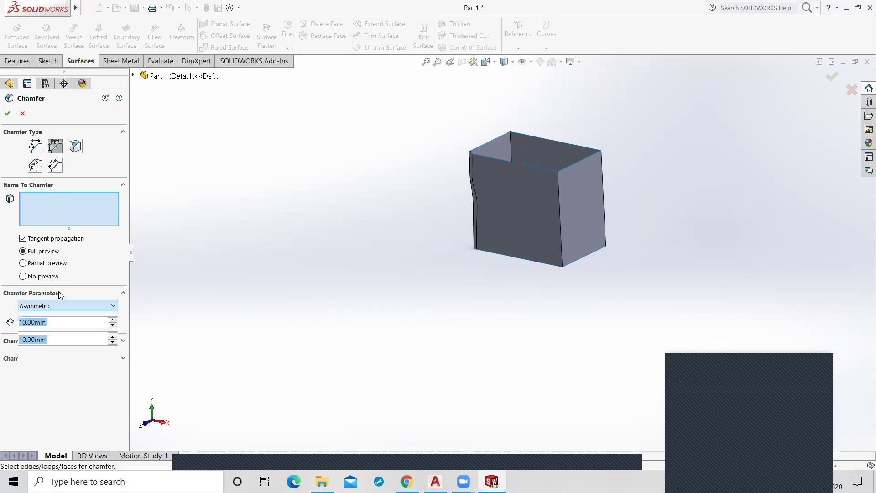
left_click(556, 209)
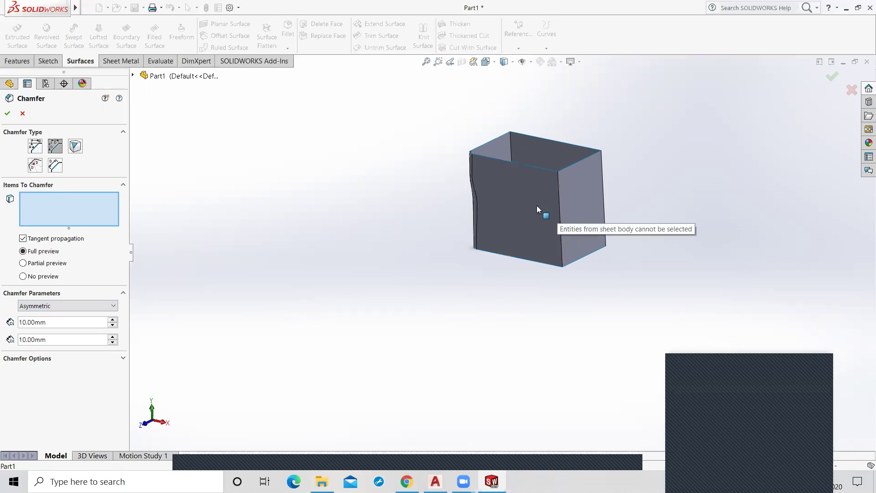
left_click(585, 204)
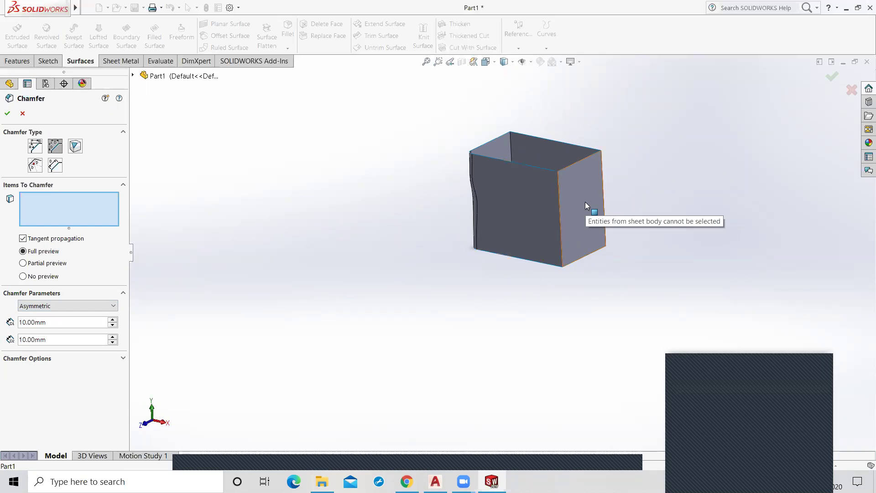
left_click(23, 113)
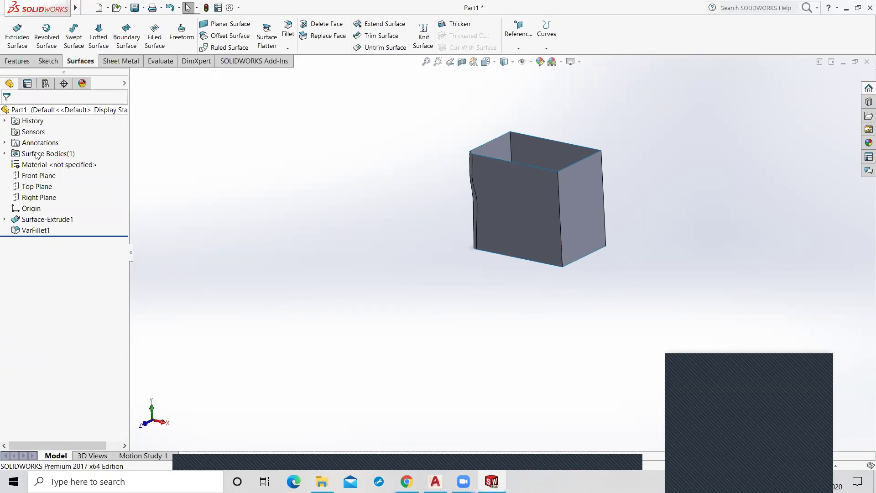
scroll(338, 200, "down", 2)
scroll(347, 218, "up", 2)
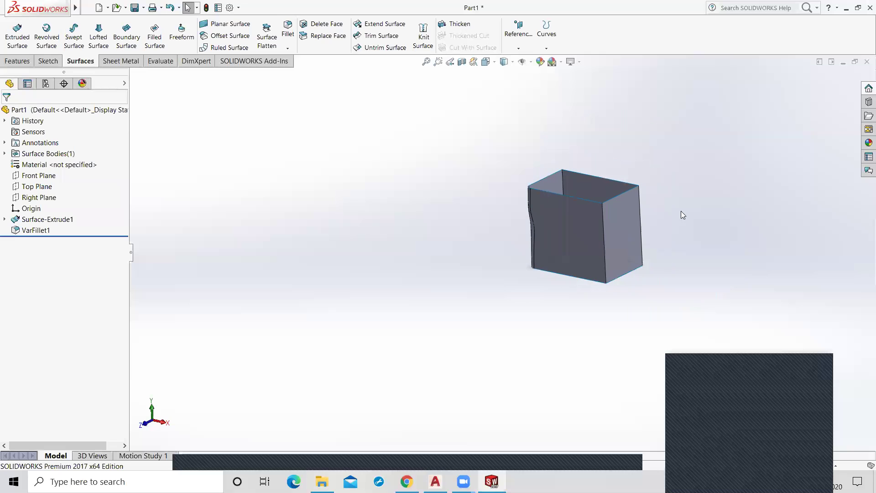
scroll(681, 215, "down", 2)
scroll(574, 262, "down", 1)
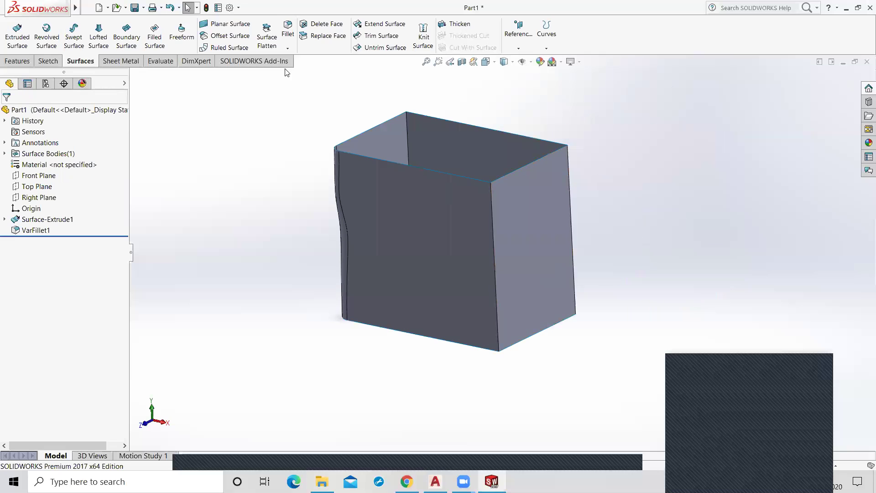
left_click(287, 49)
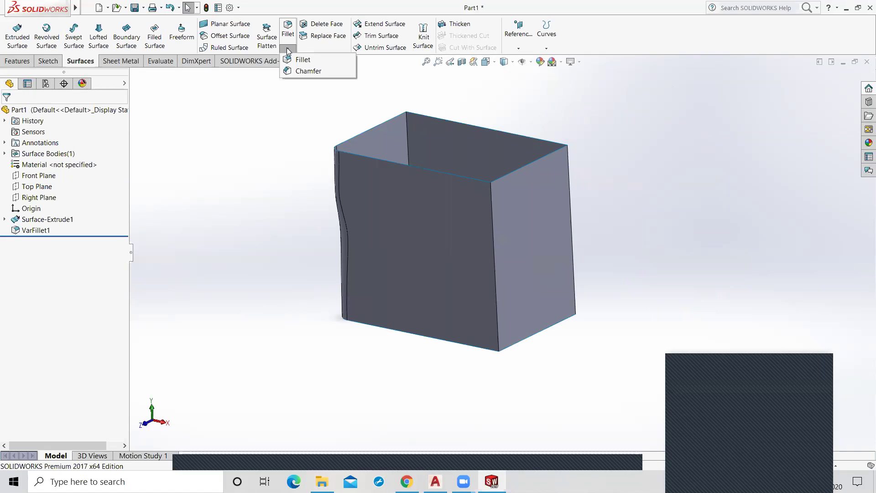
left_click(314, 77)
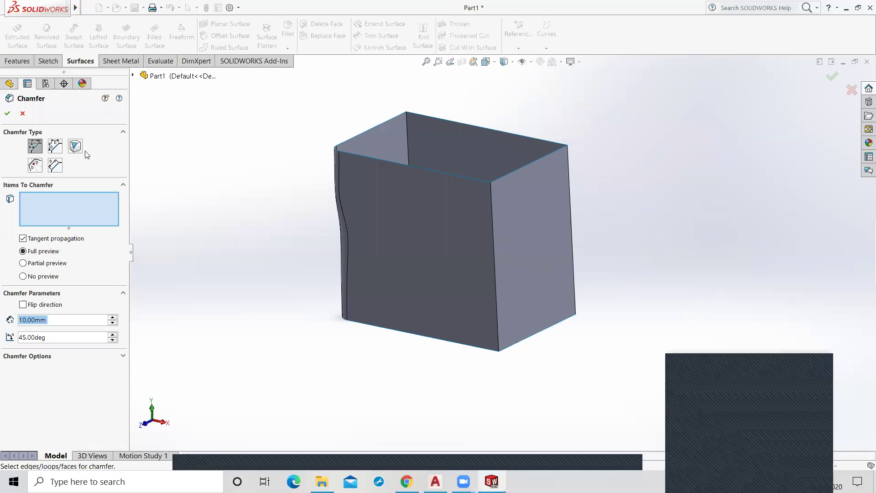
left_click(63, 213)
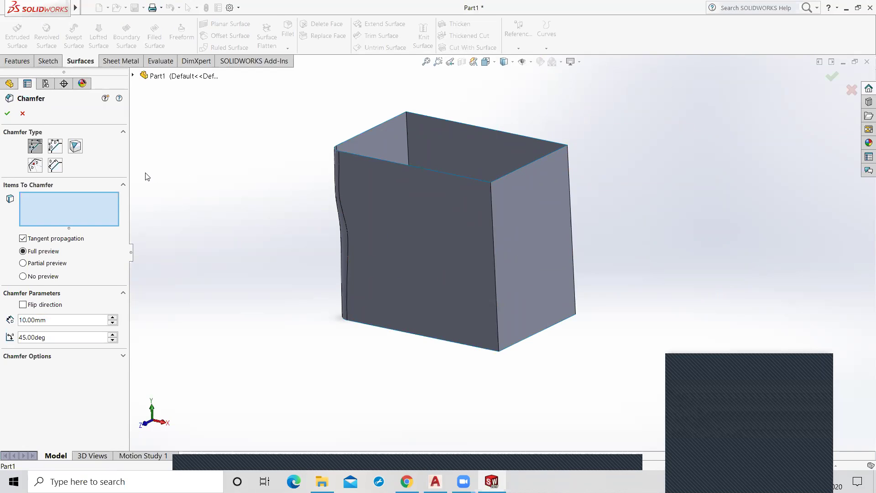
key("Escape")
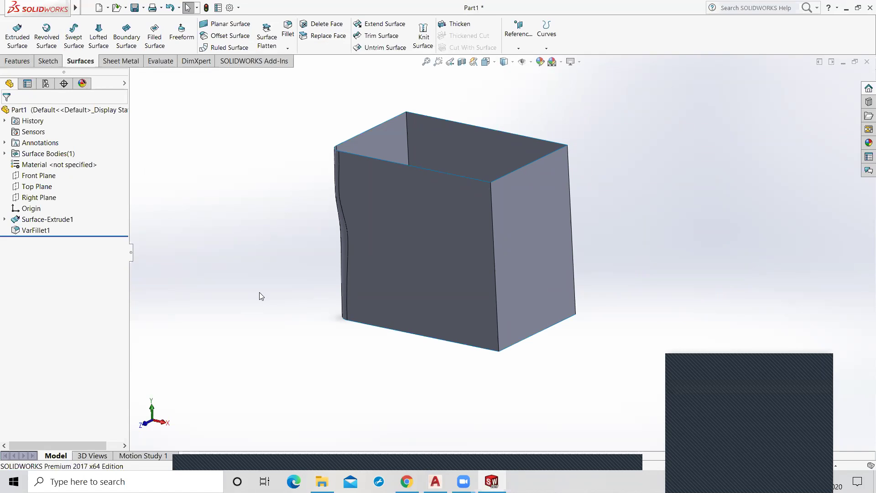
- Undo VarFillet1 and Surface-Extrude1, leaving only the rectangular Sketch2 outline
key("ctrl+z")
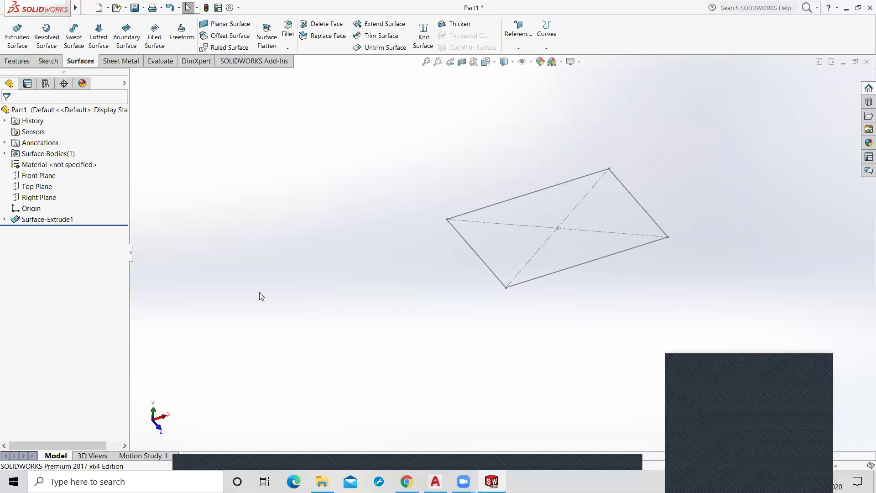
key("ctrl+z")
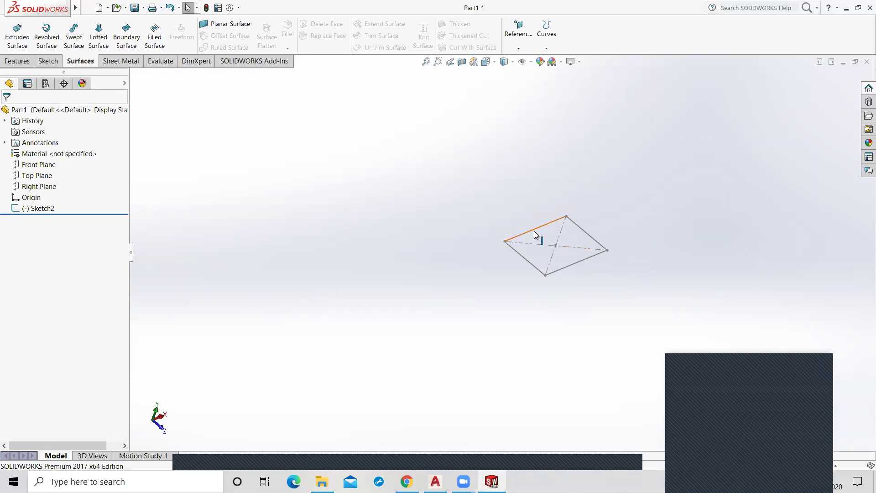
left_click(536, 235)
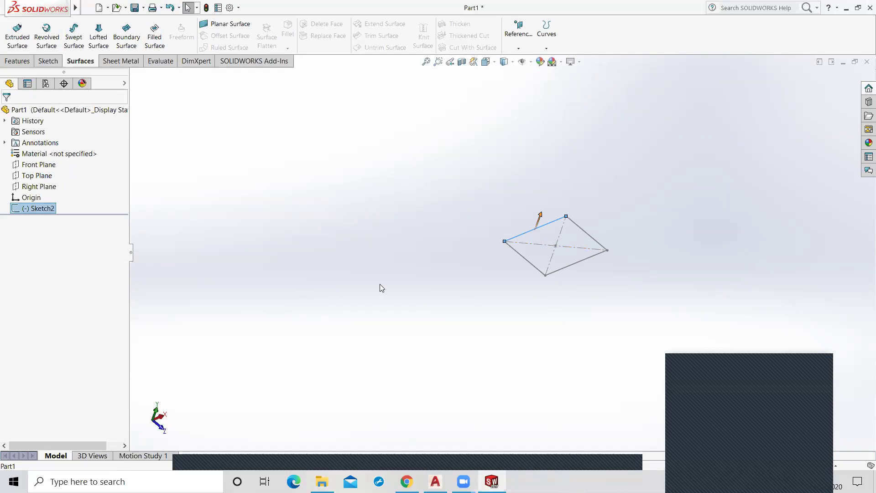
- Clear the edge selection and begin a new sketch on the Top Plane
left_click(206, 191)
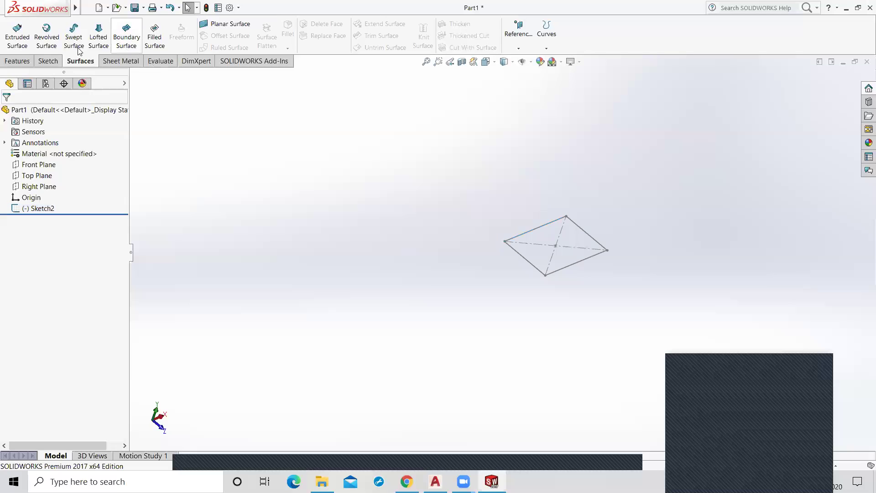
left_click(40, 180)
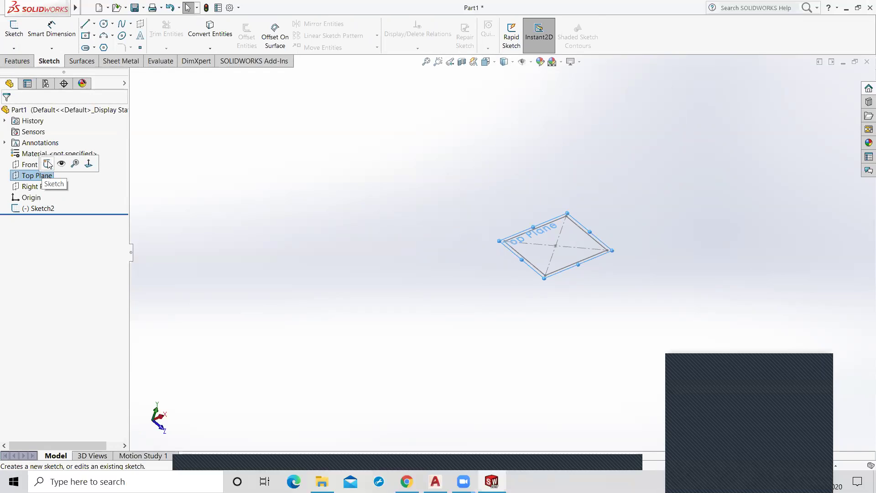
left_click(47, 164)
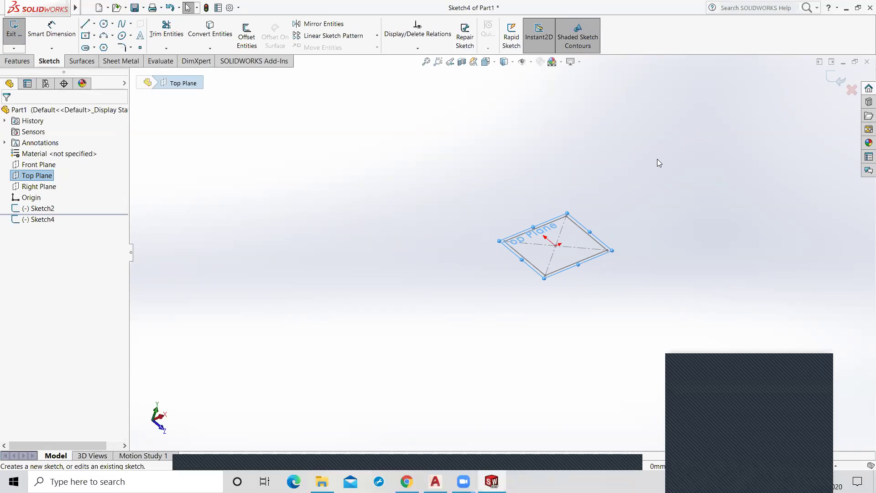
- Viewing the Top Plane face-on, draw a single vertical line as Sketch4
key("ctrl+8")
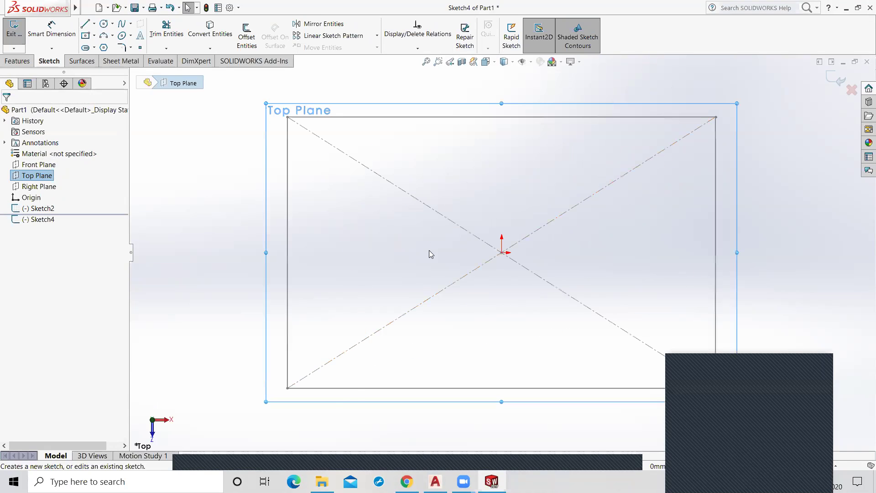
left_click(85, 25)
left_click(279, 171)
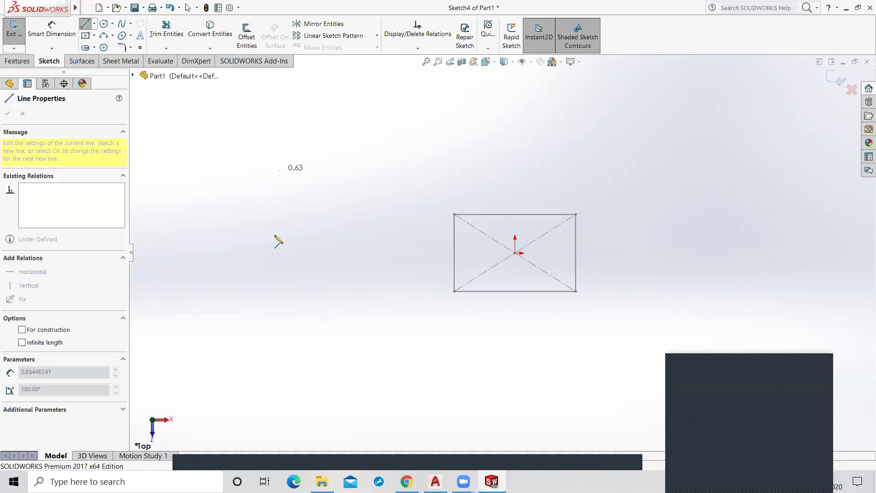
double_click(280, 306)
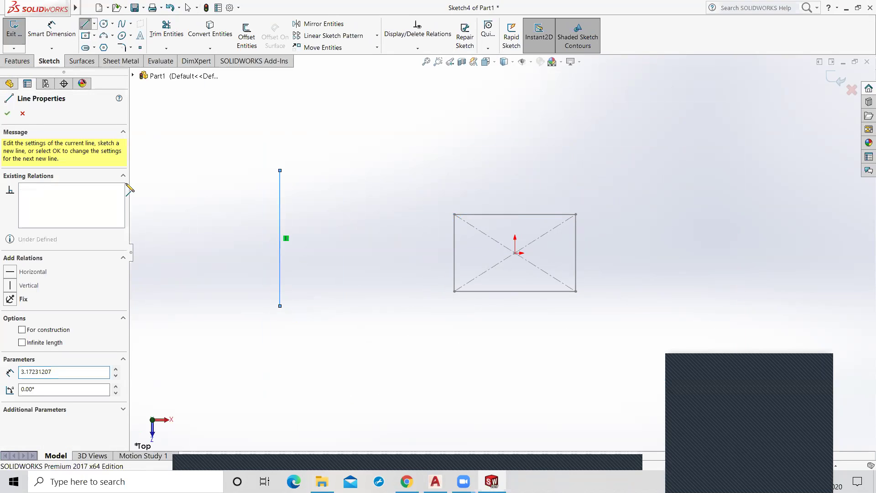
left_click(279, 306)
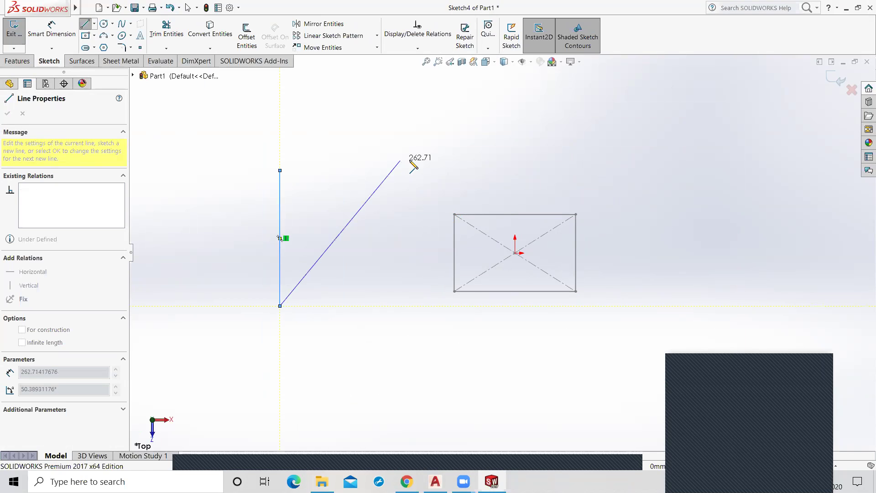
left_click(831, 80)
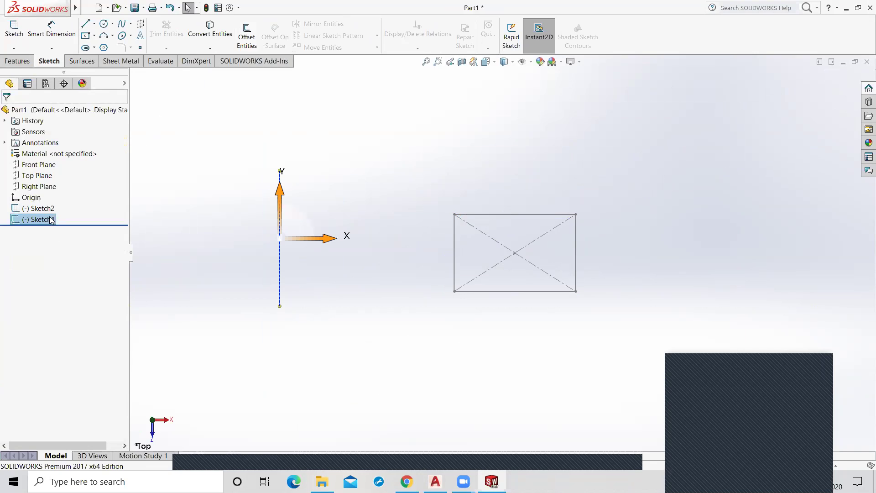
- Create Sketch5 on the Top Plane with a horizontal line from the vertical line's bottom end
right_click(35, 178)
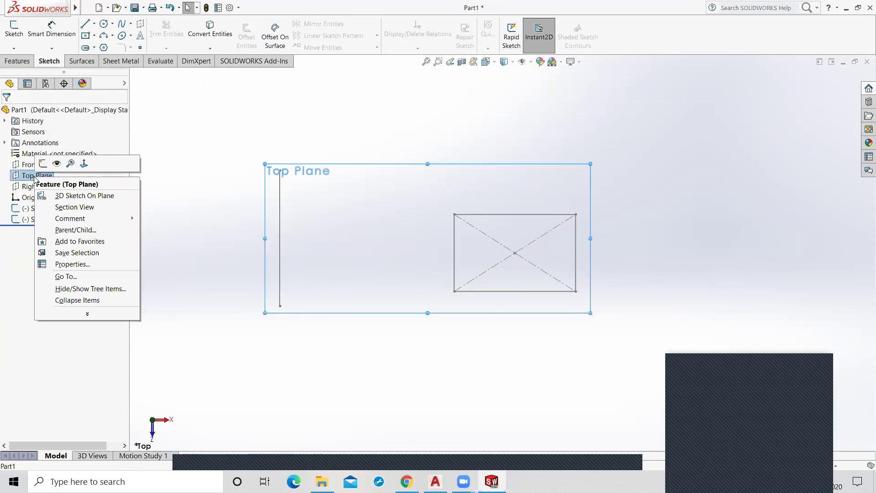
left_click(43, 163)
left_click(85, 25)
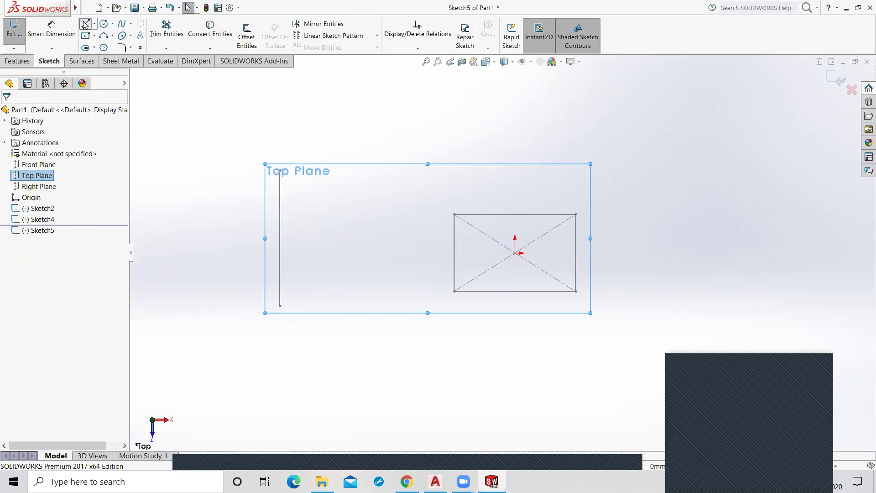
left_click(280, 305)
left_click(423, 305)
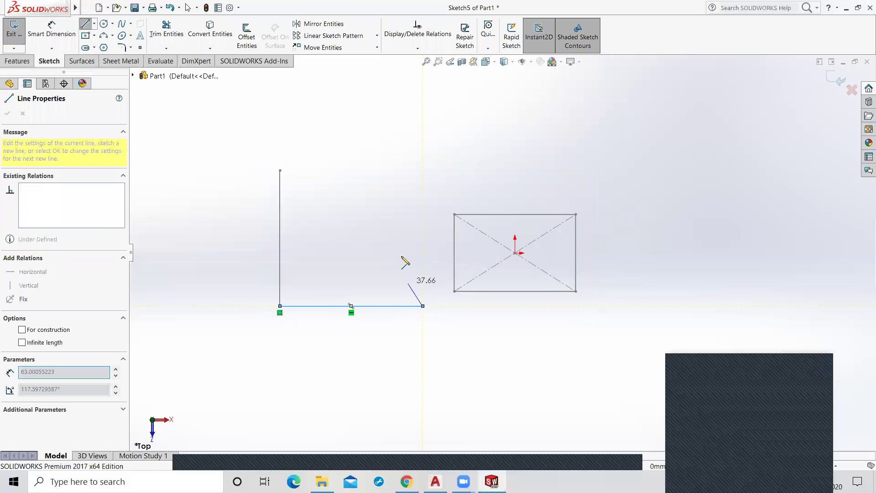
right_click(405, 264)
left_click(428, 261)
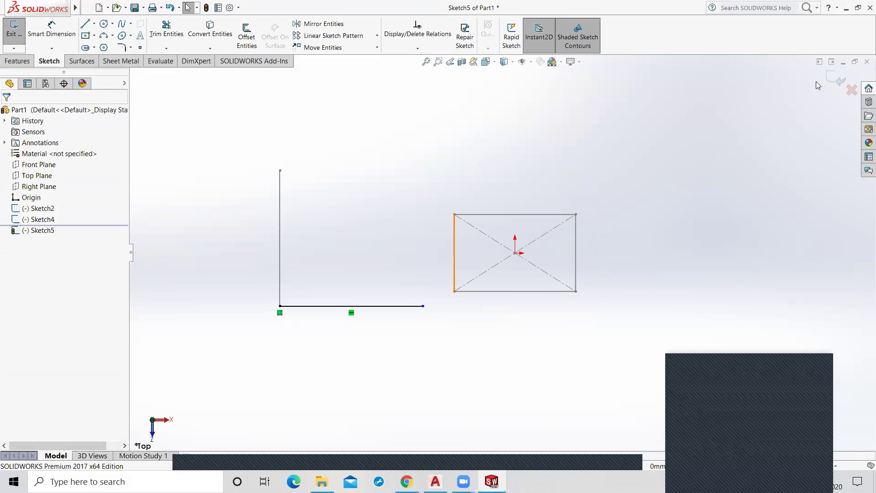
left_click(838, 79)
mouse_move(369, 241)
middle_mouse_down()
mouse_move(391, 176)
mouse_move(322, 172)
middle_mouse_up()
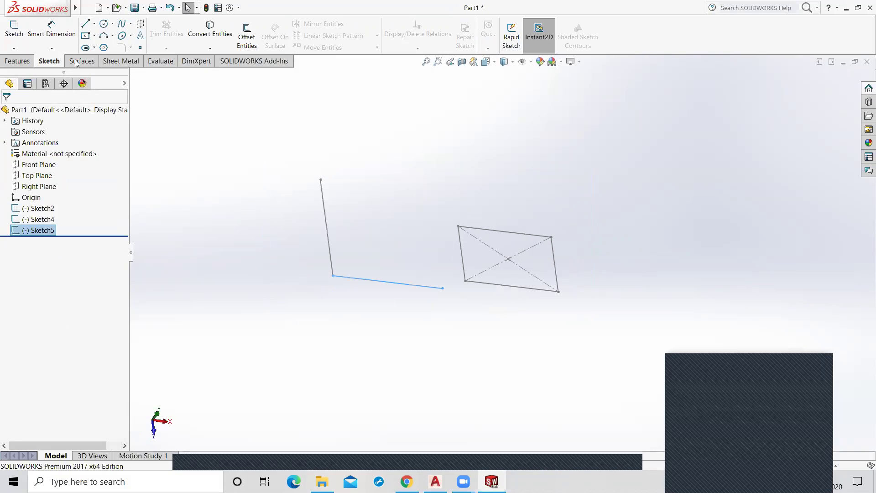
- Try a solid Extruded Boss on the line sketch and cancel it
left_click(17, 61)
left_click(19, 35)
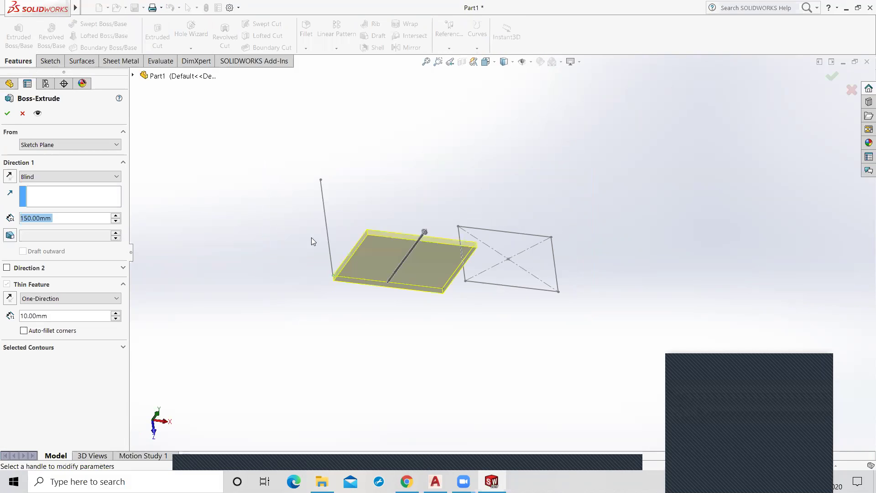
left_click(851, 90)
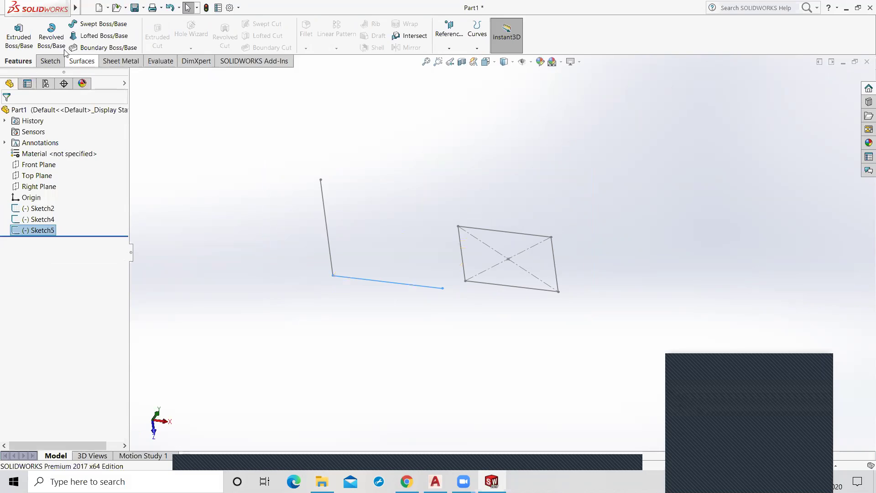
- Extrude Sketch5's horizontal line into a flat surface, then pick the vertical line for another
left_click(80, 61)
left_click(18, 37)
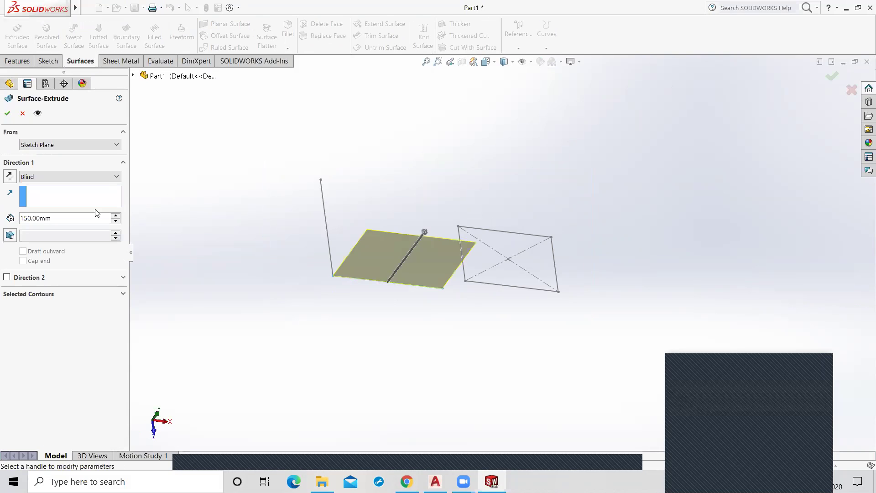
left_click(122, 294)
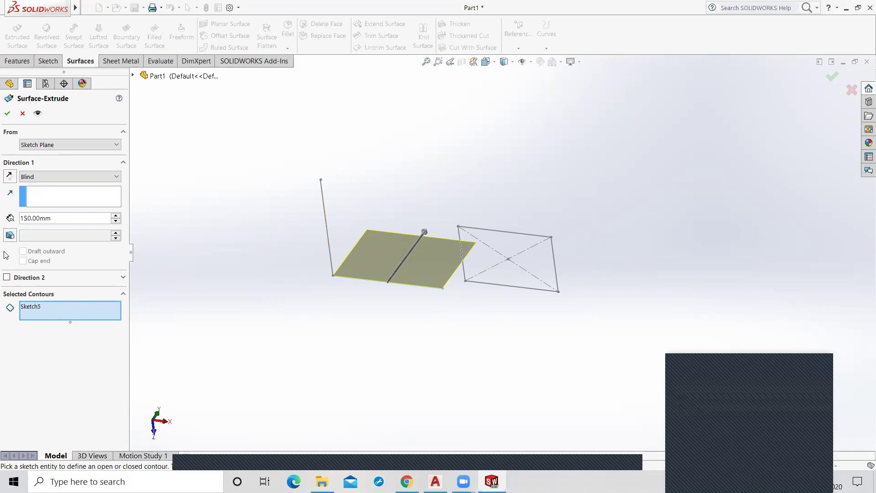
left_click(6, 114)
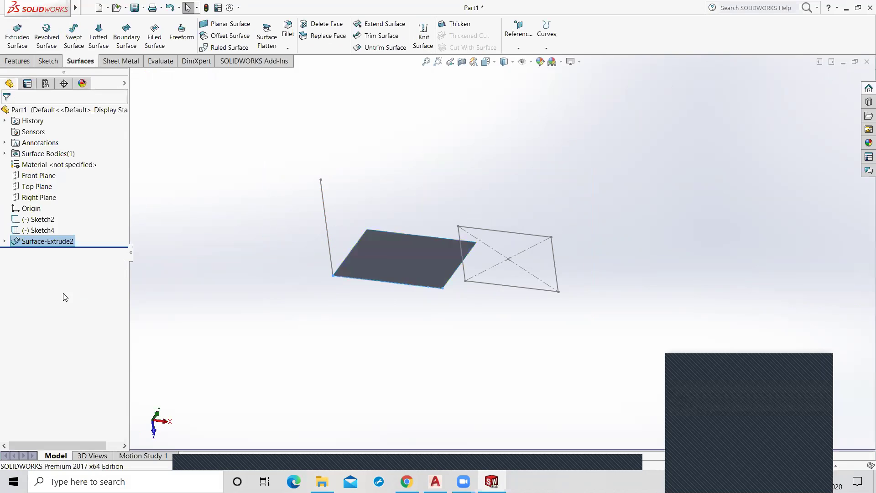
left_click(19, 39)
left_click(327, 225)
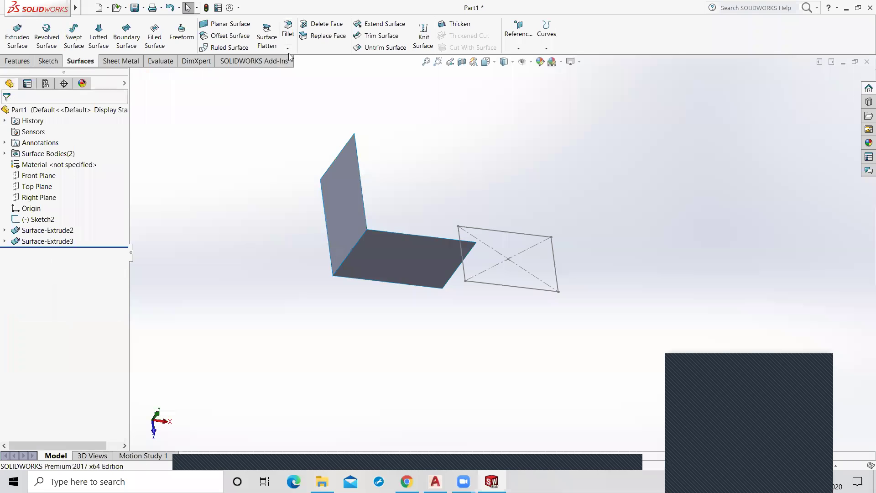
- Attempt to chamfer the L-shaped sheet edges with tangent propagation off, then cancel
left_click(288, 49)
left_click(301, 69)
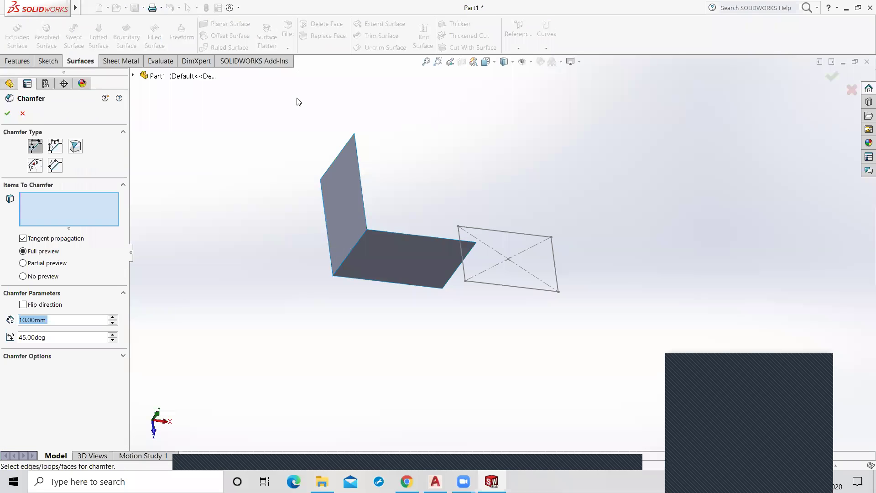
left_click(333, 204)
left_click(343, 190)
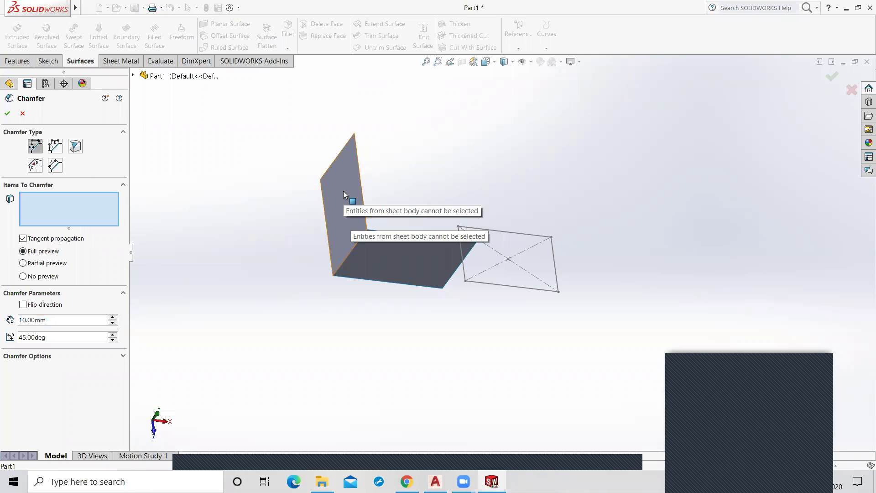
left_click(58, 205)
left_click(32, 240)
left_click(356, 213)
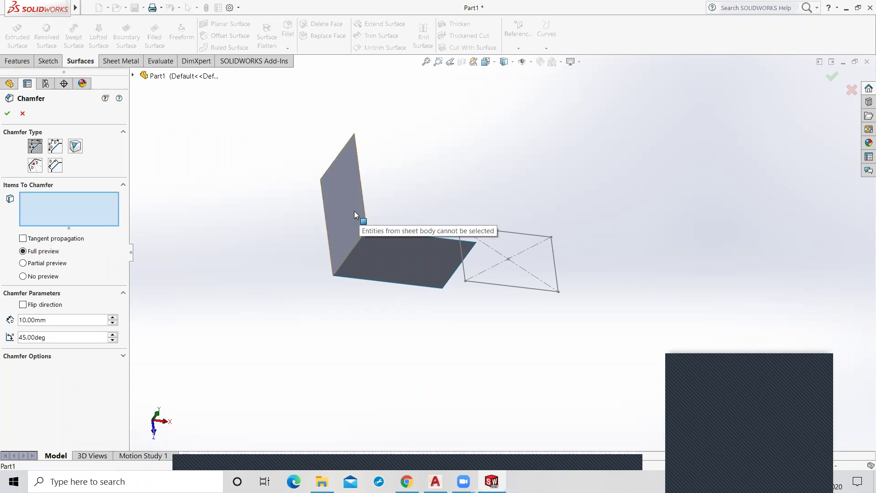
left_click(388, 258)
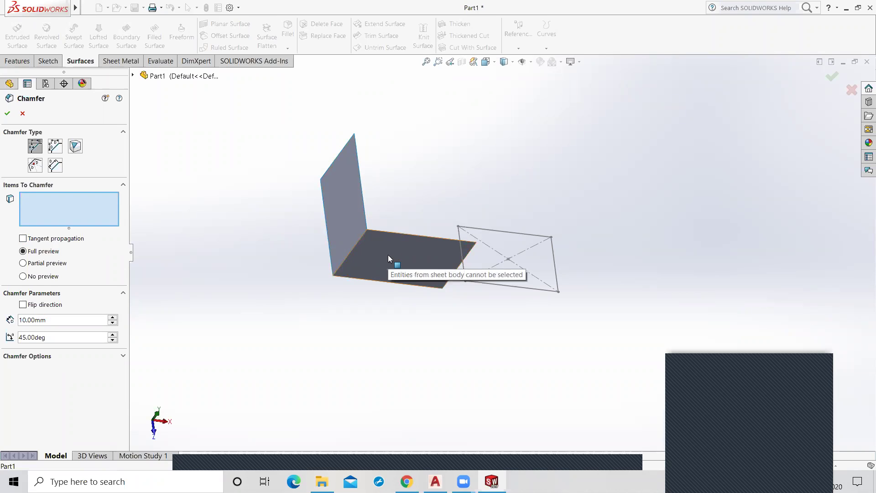
left_click(22, 113)
- Retry the chamfer with select-through-faces and keep-features turned off, then cancel it
left_click(292, 49)
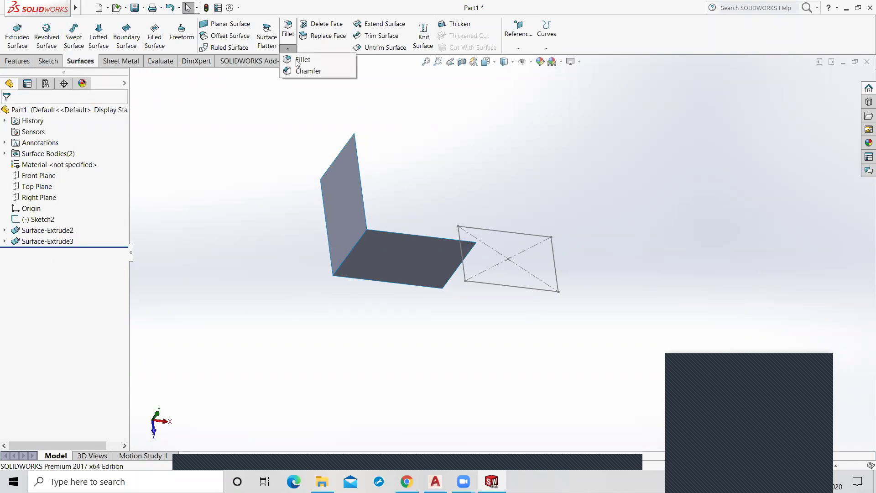
left_click(306, 71)
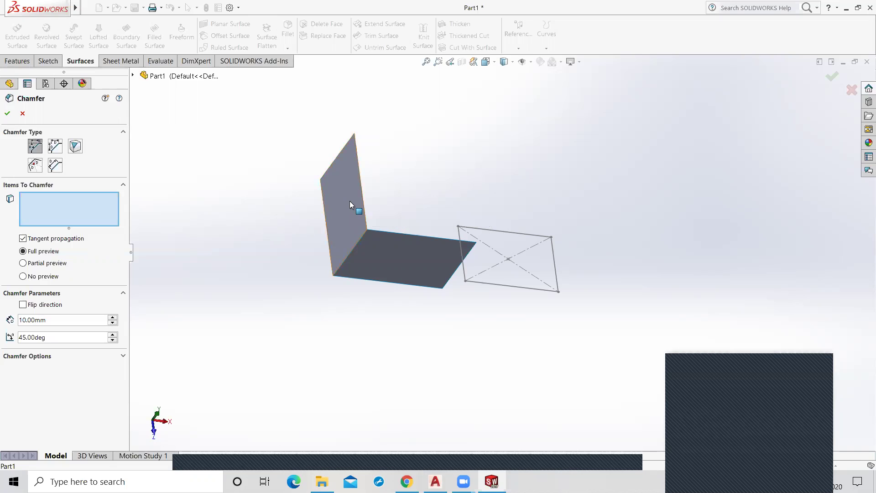
left_click(123, 356)
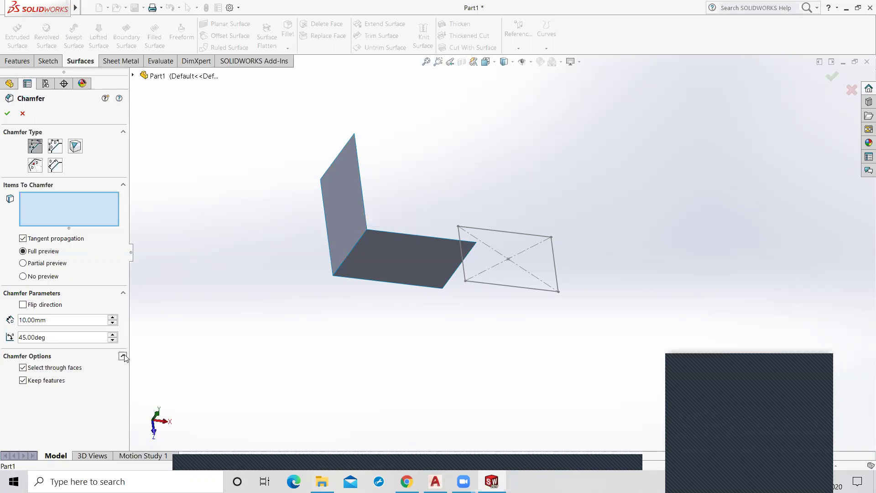
left_click(24, 368)
left_click(23, 381)
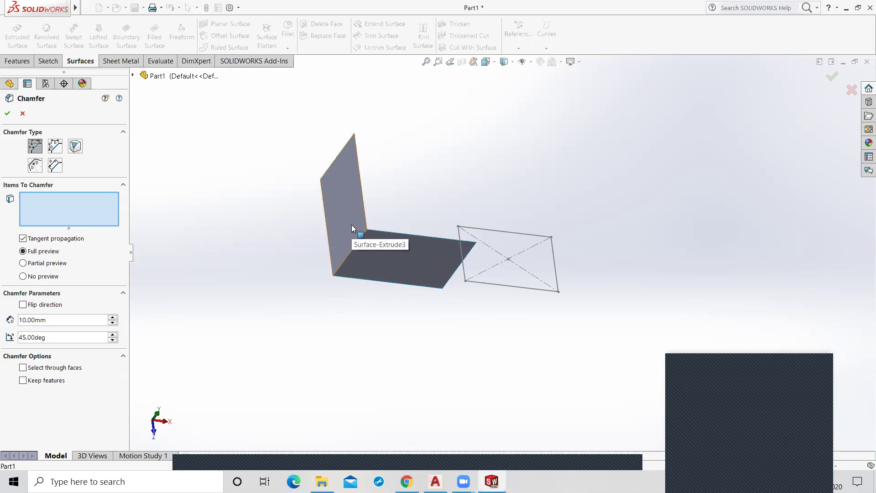
left_click(34, 212)
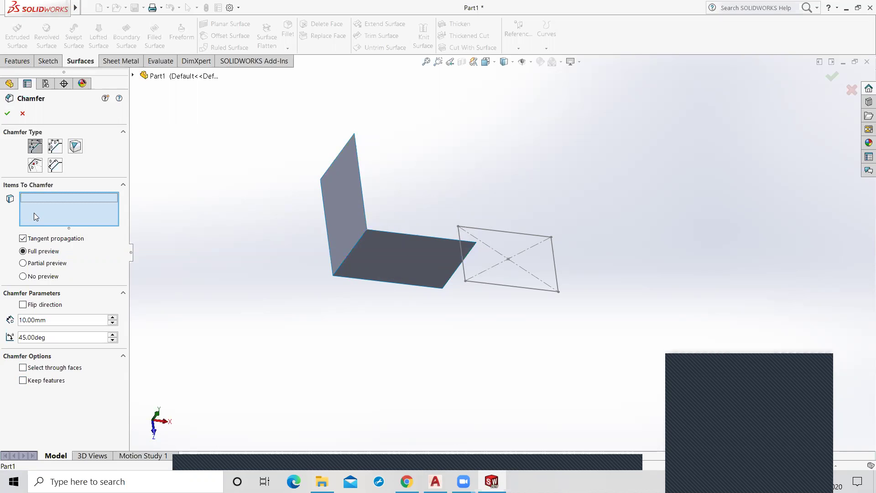
left_click(22, 113)
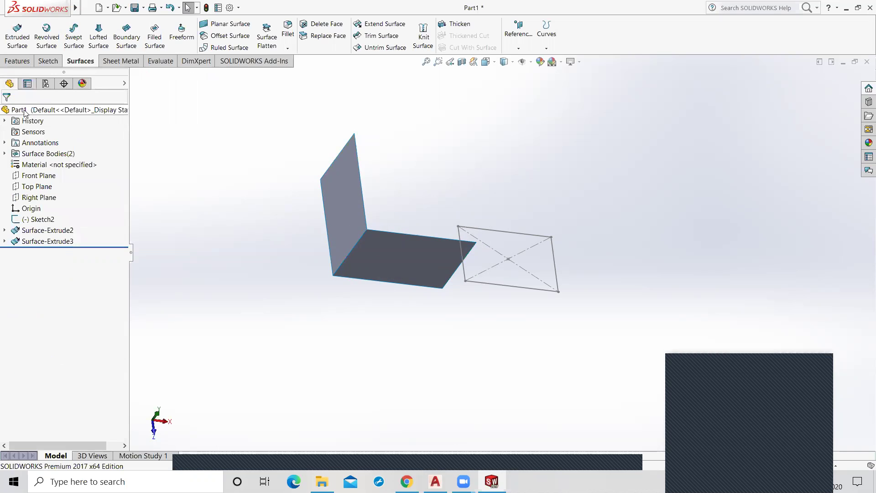
- Extrude the Sketch2 rectangle into a solid box
middle_click_drag(530, 348, 513, 302)
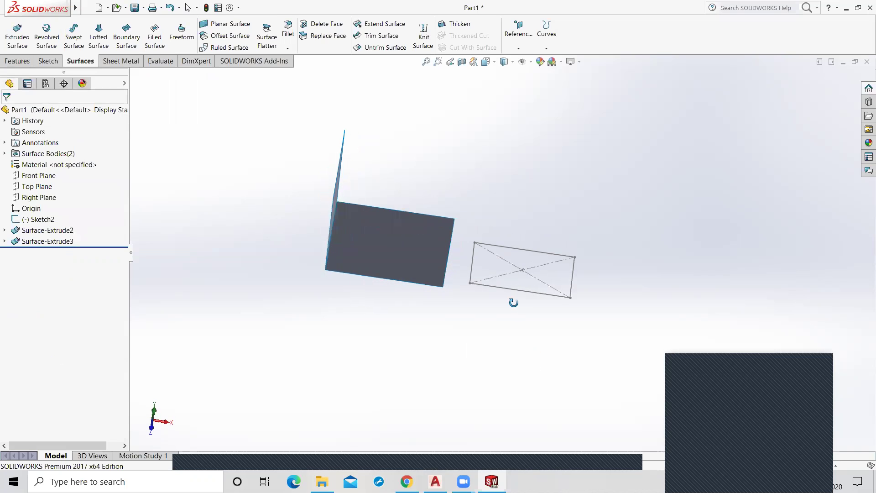
left_click(23, 61)
left_click(19, 34)
left_click(536, 251)
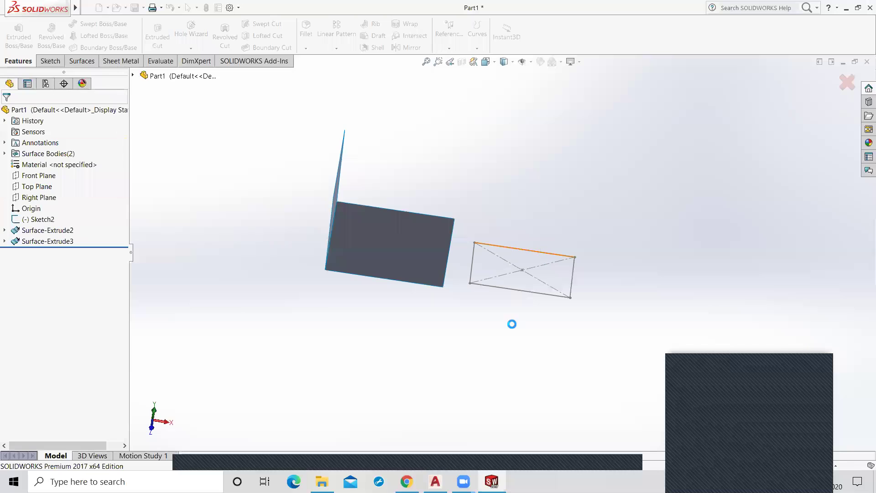
left_click(7, 113)
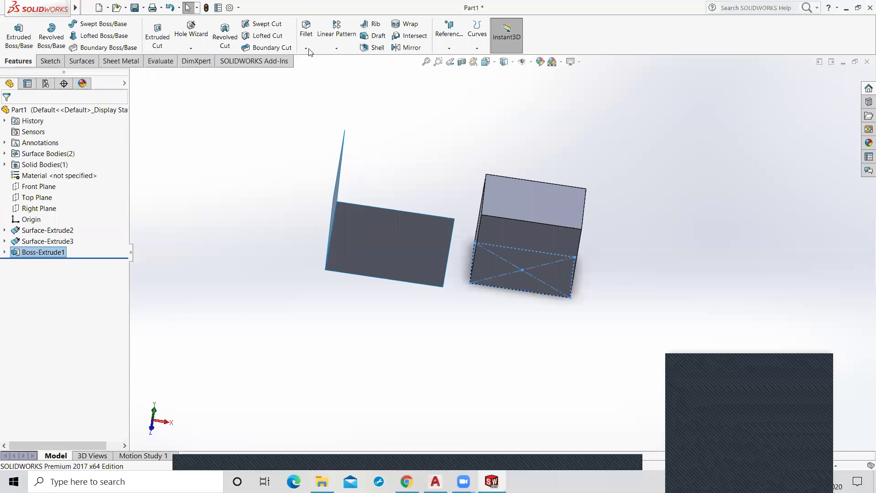
- Chamfer the box's upper edge 10 mm at 45°, then undo the chamfer and box
left_click(307, 49)
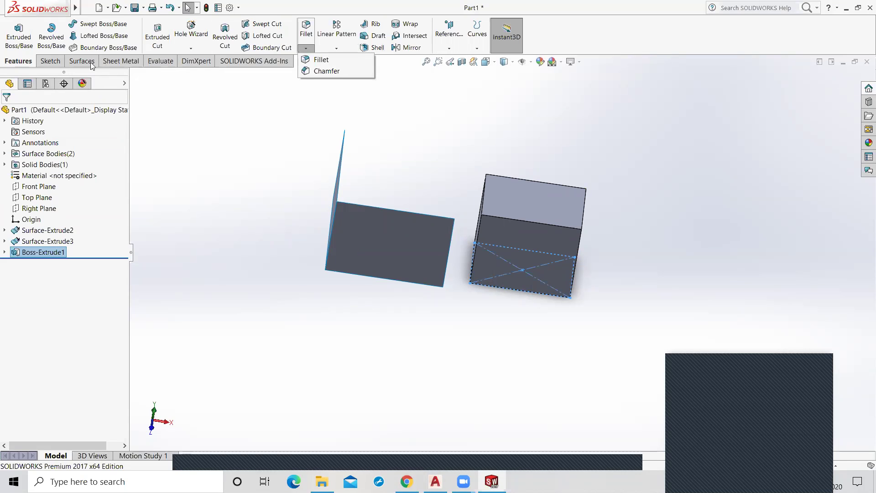
left_click(91, 62)
left_click(288, 48)
left_click(292, 72)
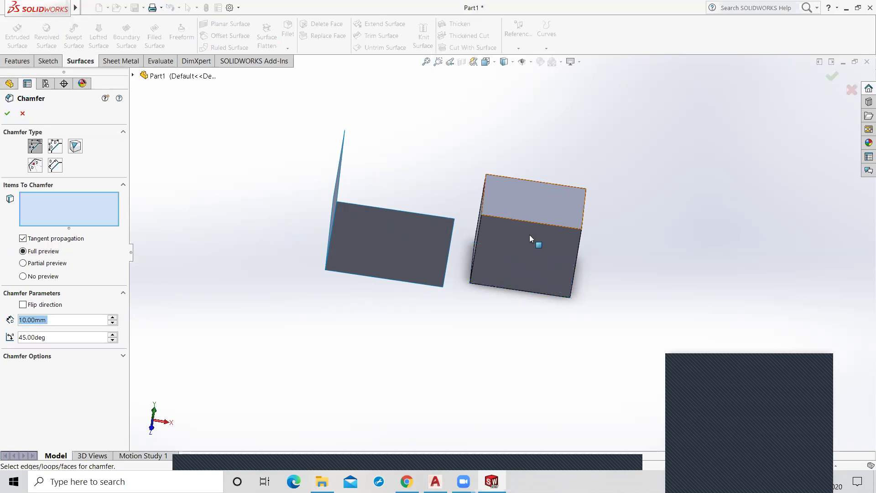
left_click(532, 220)
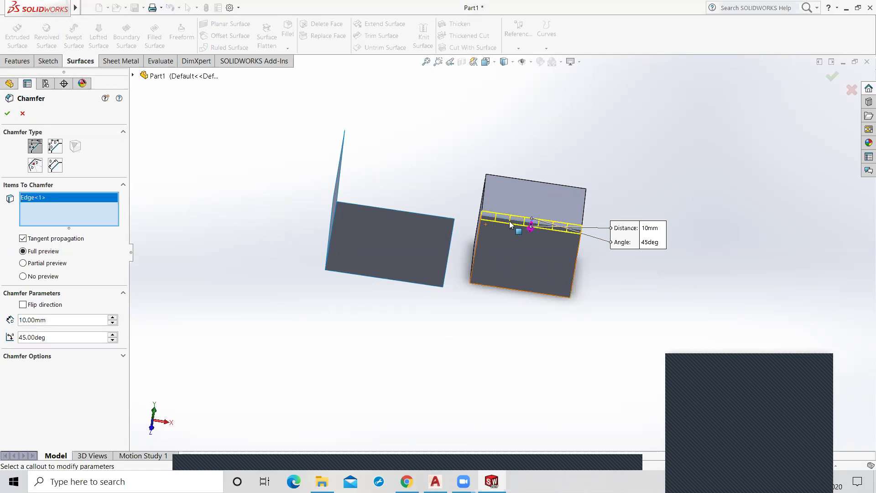
scroll(509, 222, "down", 2)
scroll(509, 230, "down", 2)
scroll(509, 230, "up", 4)
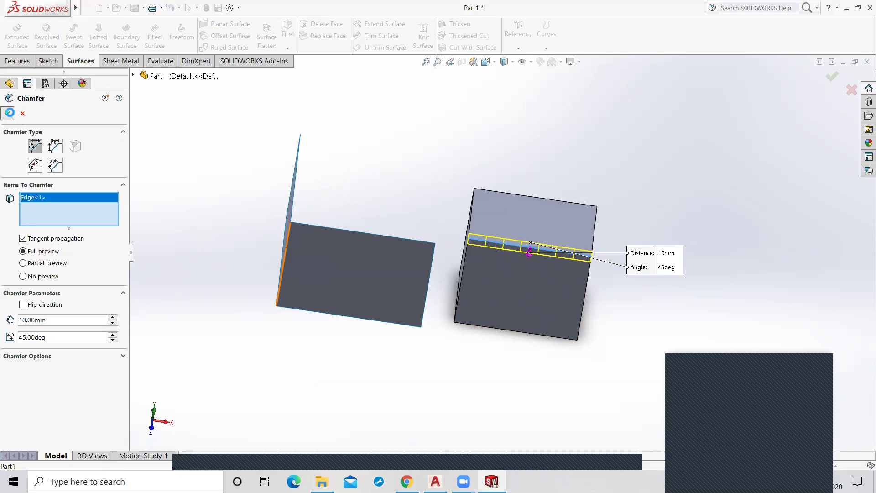
left_click(7, 113)
scroll(494, 241, "down", 2)
scroll(493, 240, "up", 2)
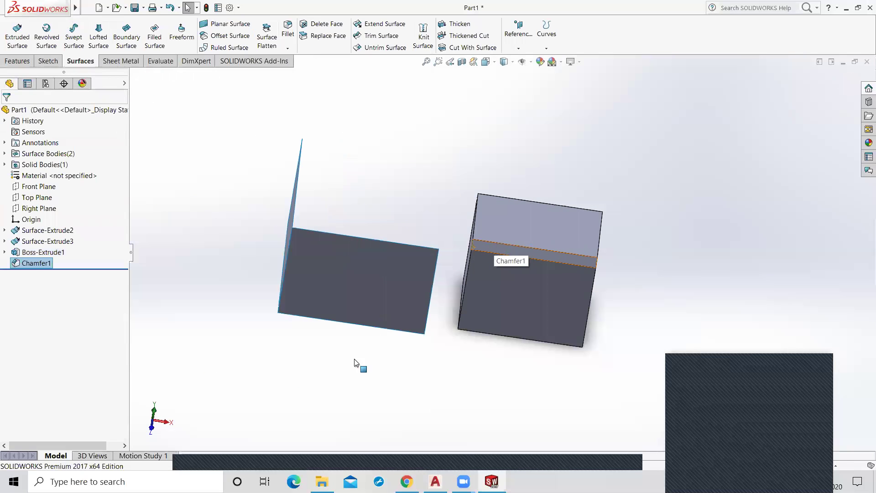
key("ctrl+z")
key("ctrl+z")
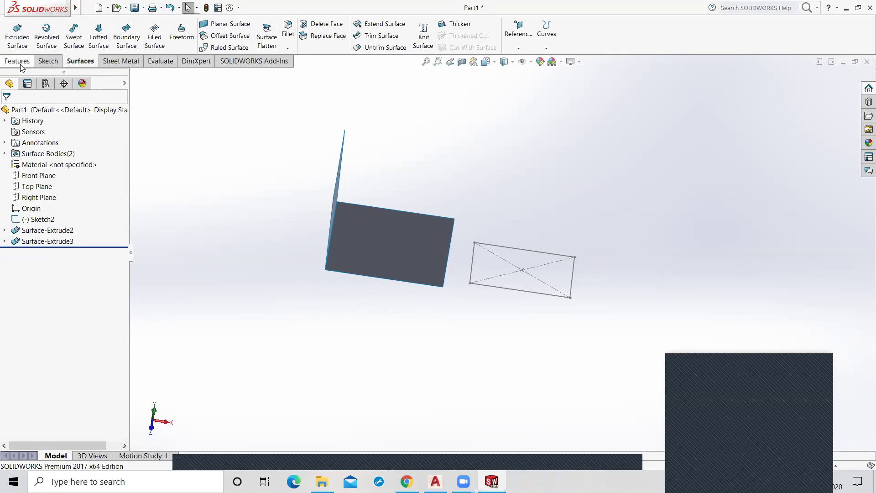
- Extrude Sketch2's rectangle 150 mm Blind into open surface walls, Surface-Extrude4
left_click(11, 42)
left_click(509, 246)
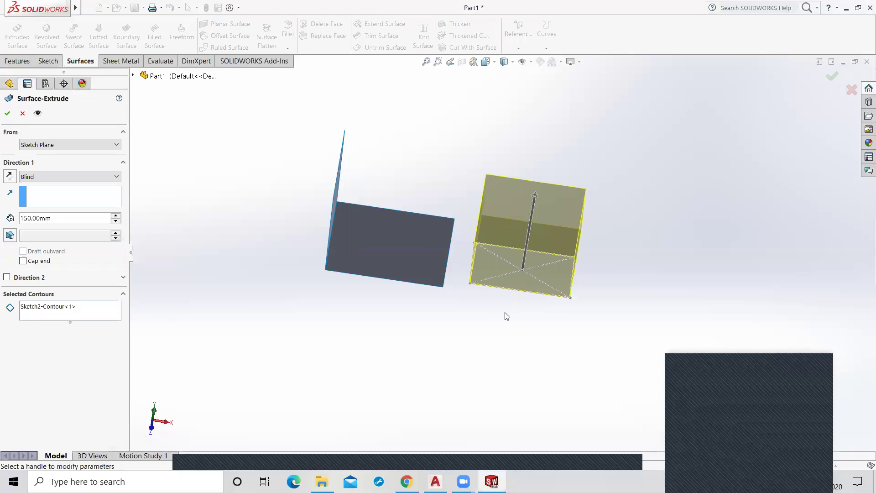
left_click(7, 113)
mouse_move(502, 224)
middle_mouse_down()
mouse_move(527, 298)
mouse_move(492, 328)
mouse_move(485, 368)
mouse_move(511, 323)
mouse_move(523, 336)
middle_mouse_up()
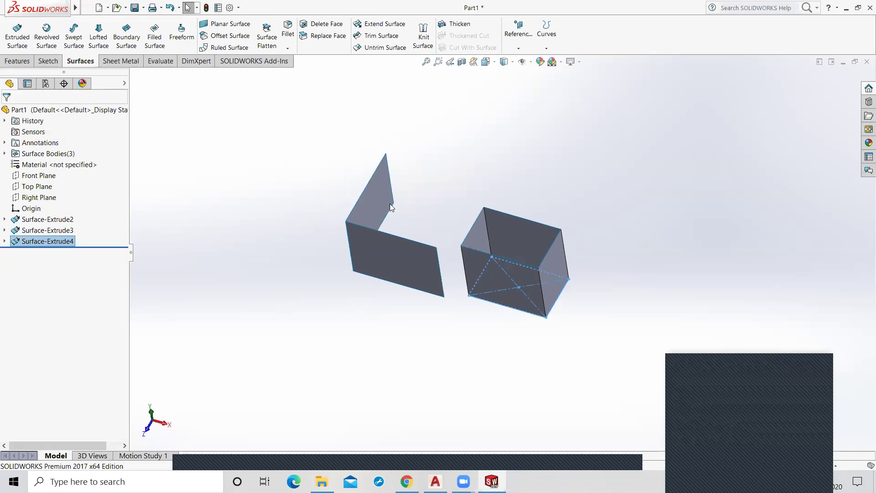
left_click(263, 176)
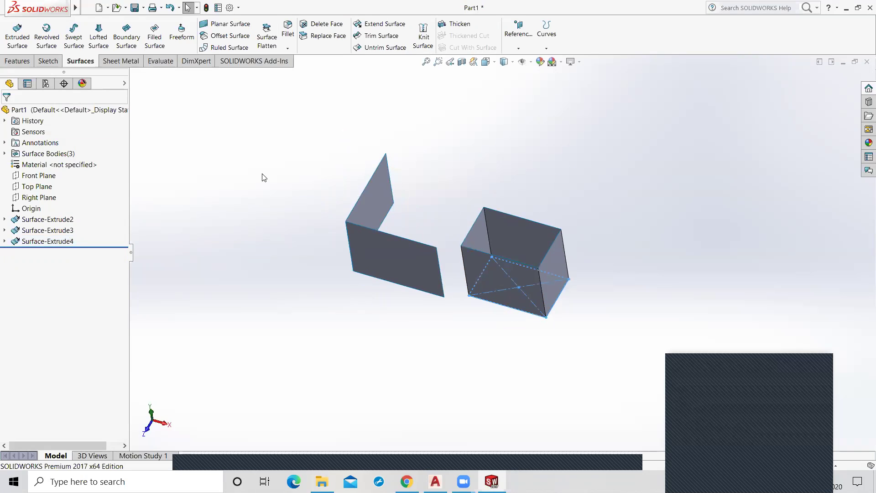
- Flatten the box's back, right and left wall faces from a vertical corner edge into Surface-Flatten1
left_click(267, 32)
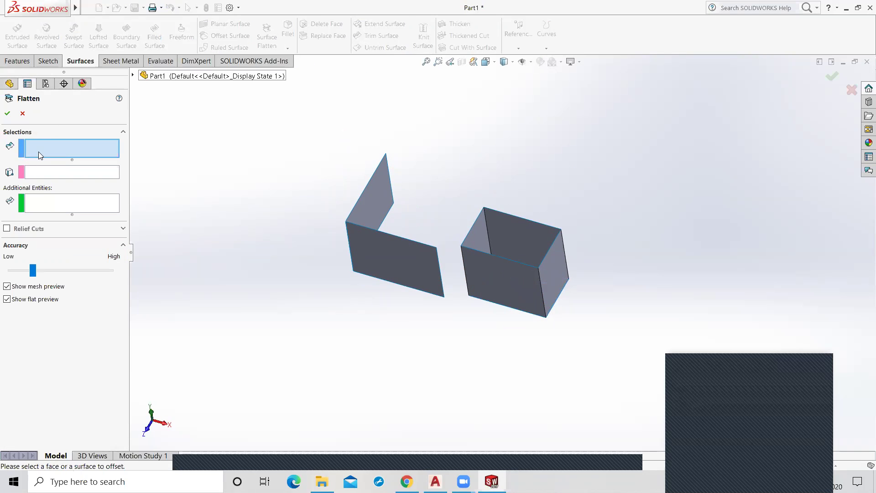
left_click(535, 234)
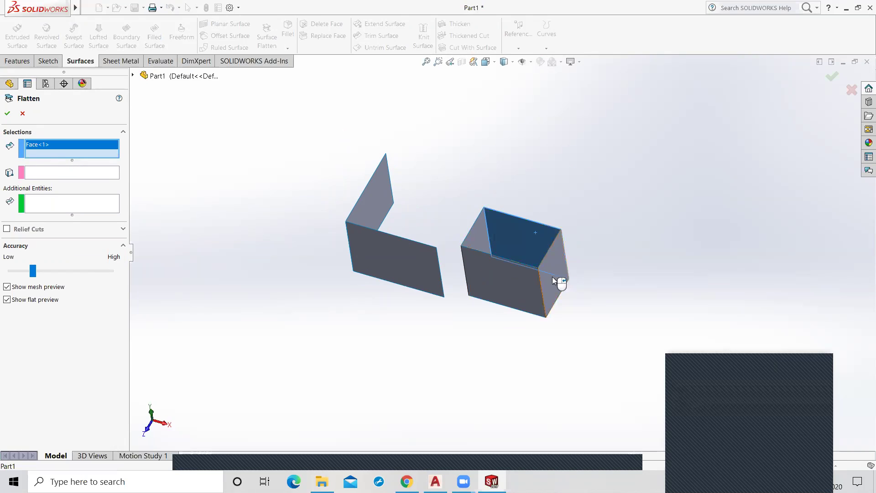
left_click(552, 276)
left_click(506, 287)
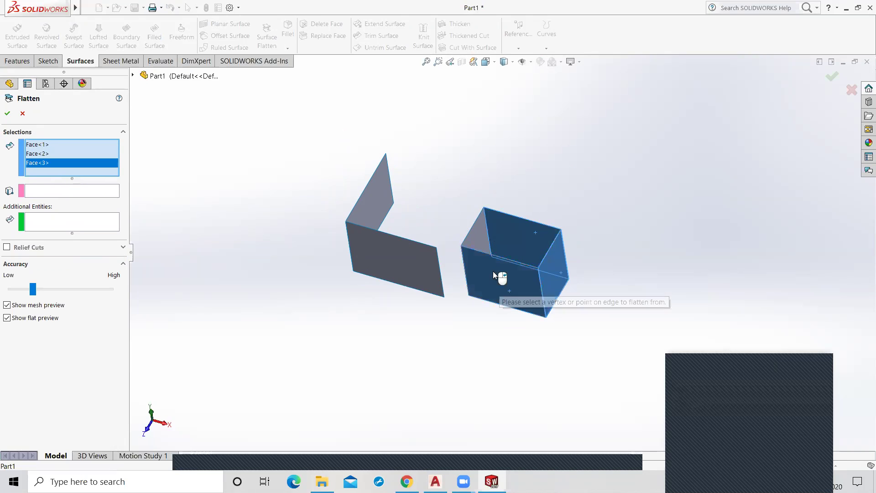
left_click(470, 235)
middle_click_drag(470, 372, 458, 327)
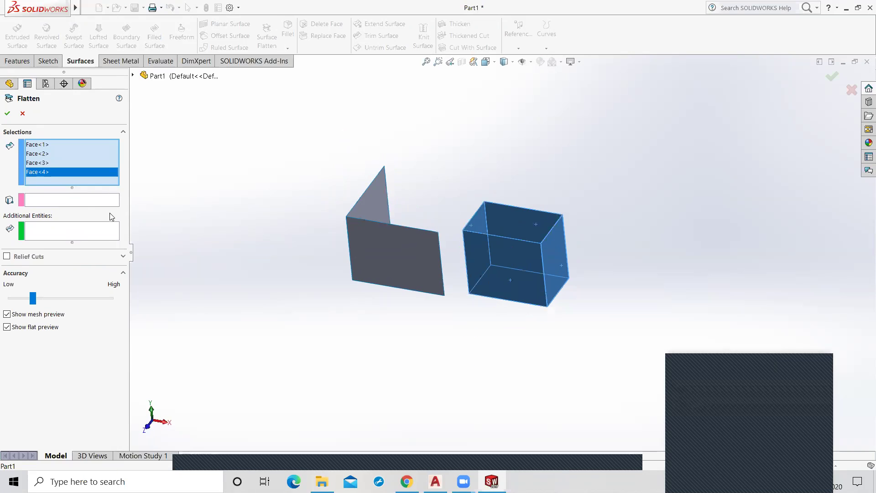
left_click(541, 264)
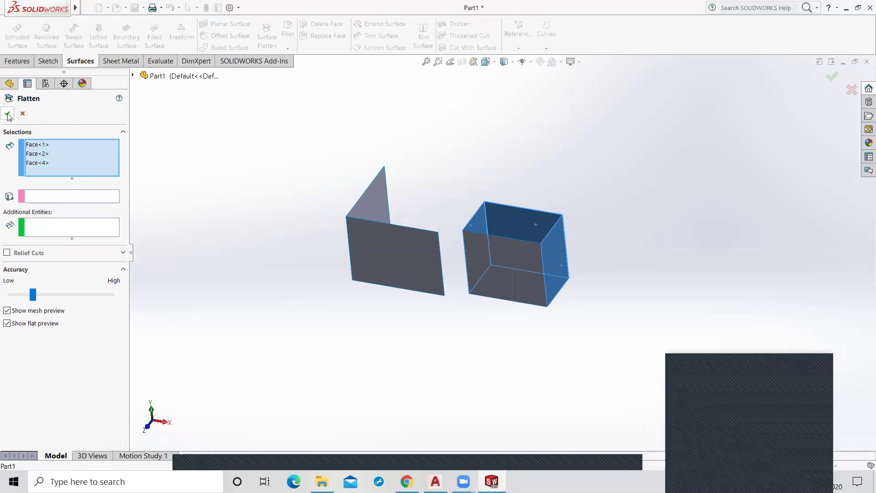
left_click(55, 199)
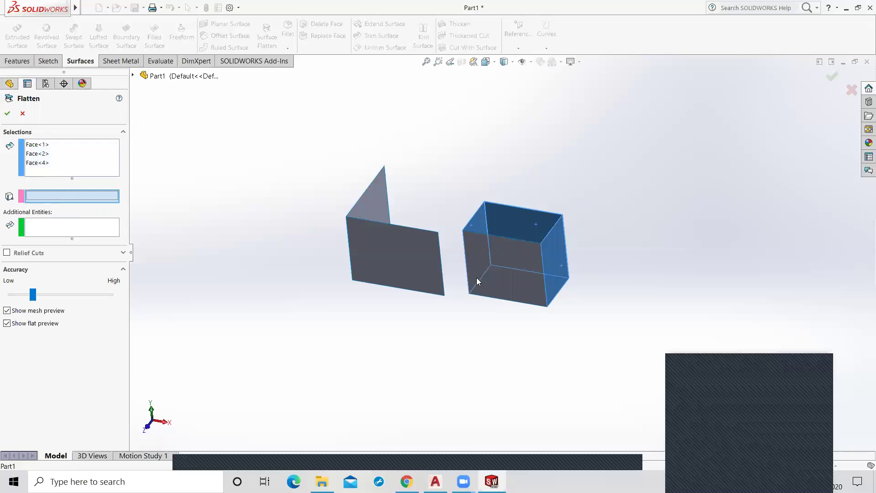
left_click(543, 270)
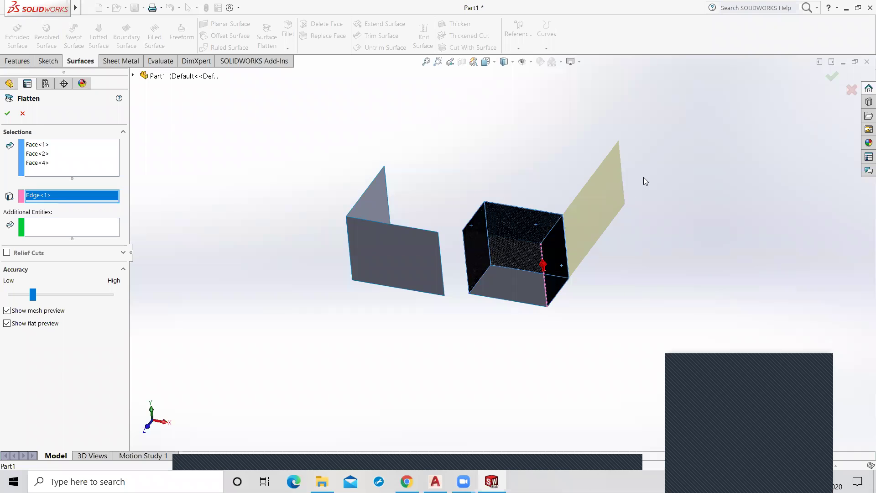
middle_click_drag(625, 256, 620, 262)
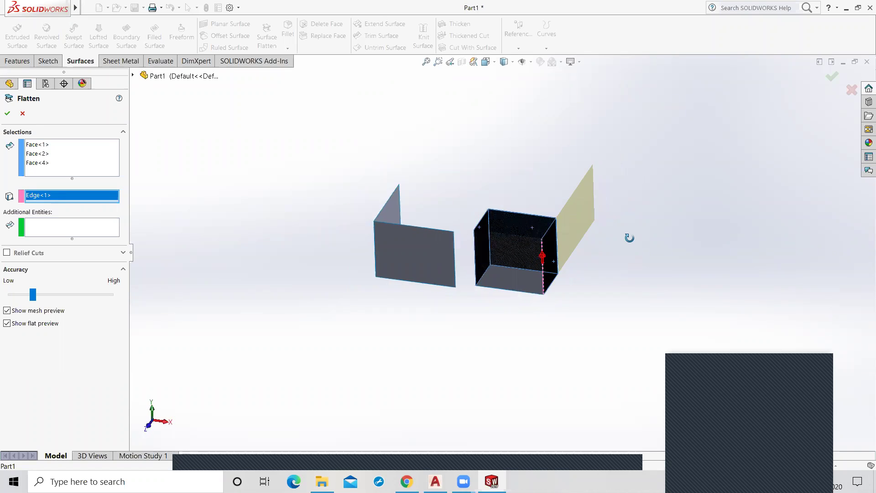
left_click(8, 114)
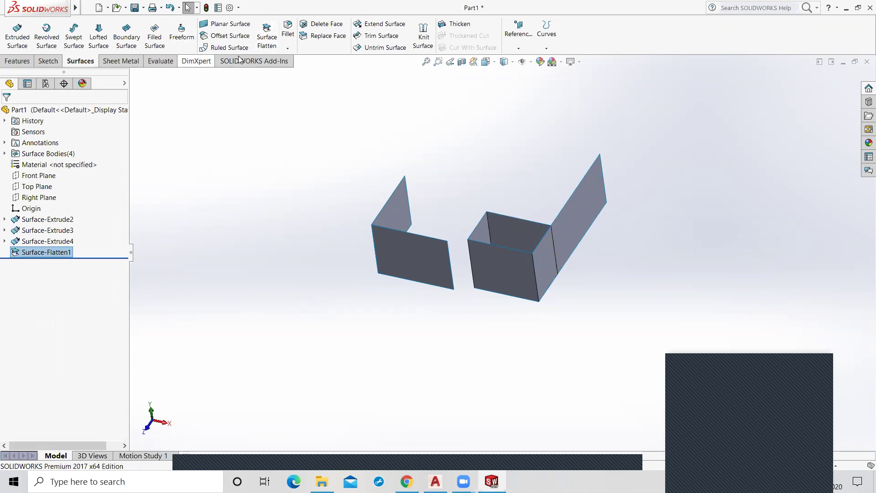
left_click(267, 39)
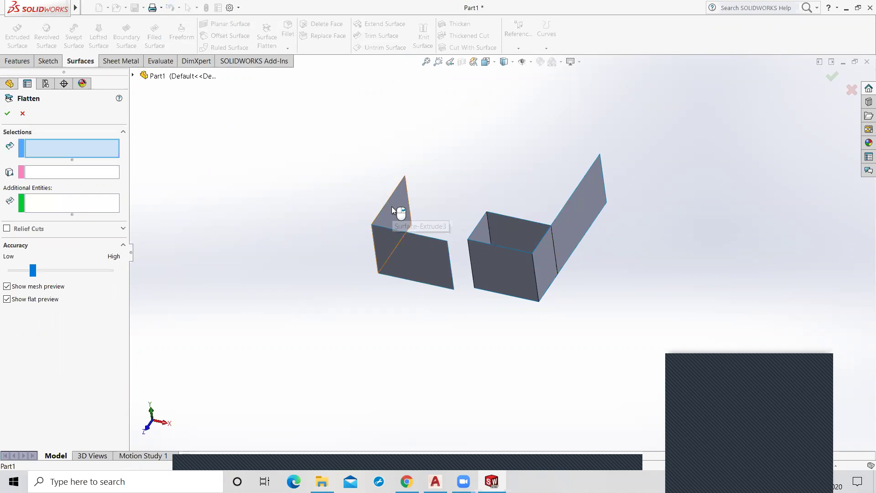
left_click(391, 206)
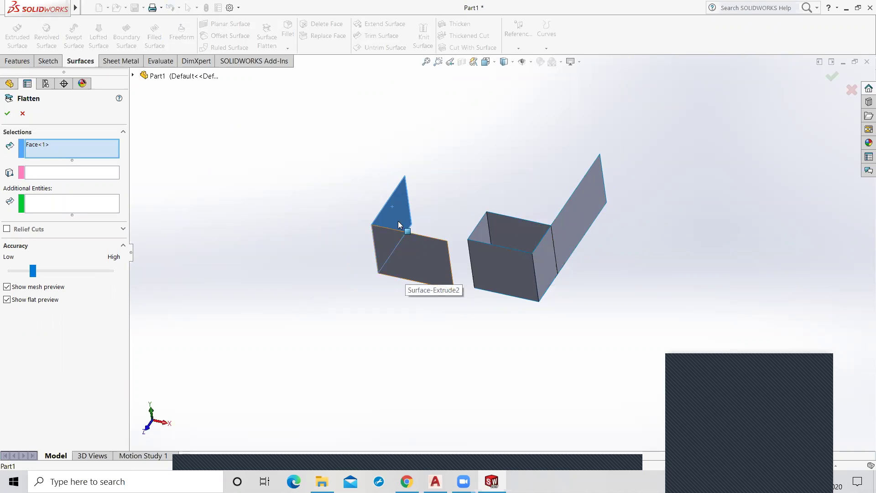
scroll(396, 217, "down", 1)
scroll(404, 233, "down", 1)
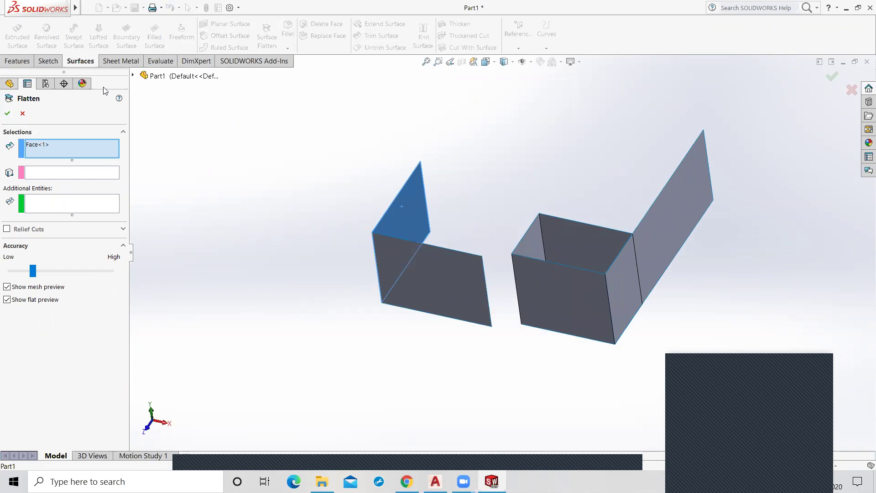
left_click(39, 177)
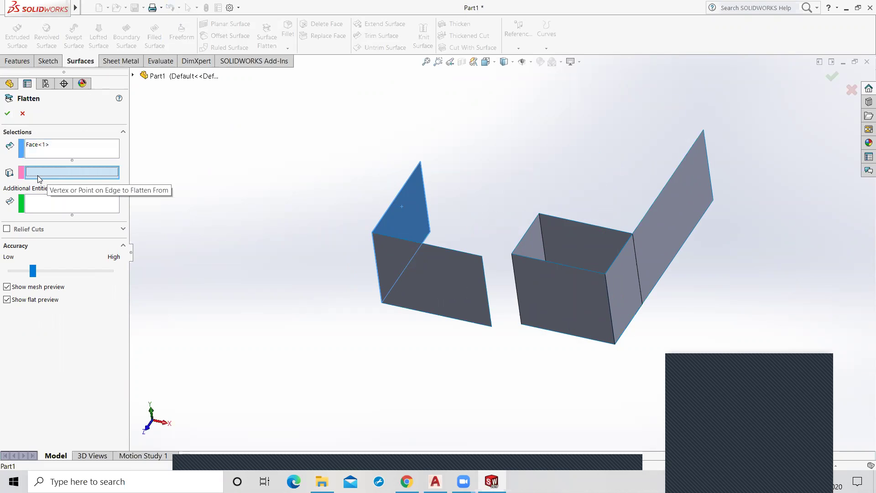
left_click(376, 263)
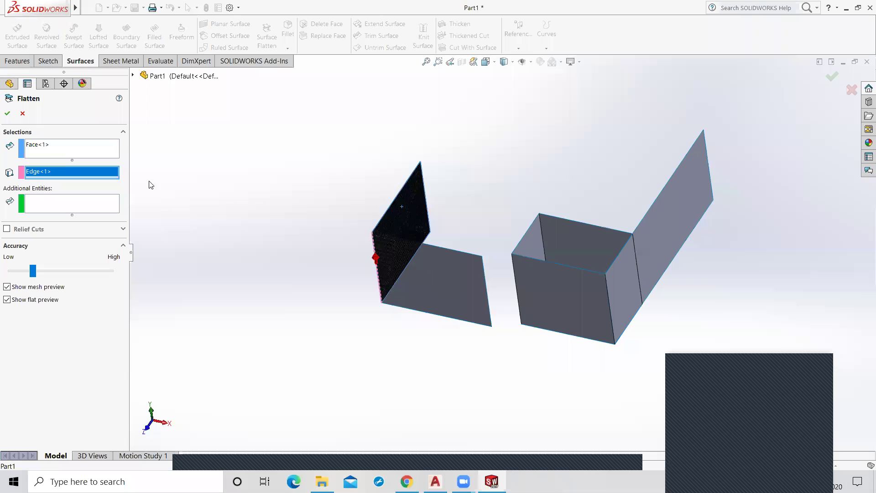
left_click(7, 113)
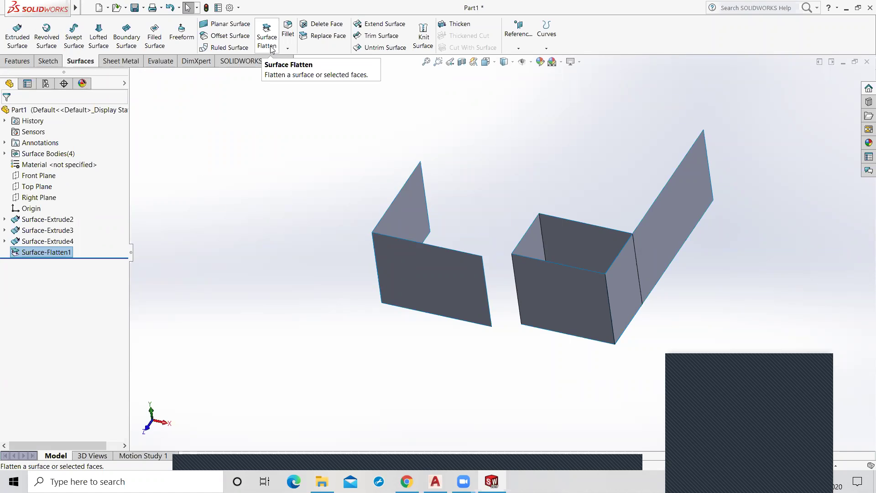
left_click(271, 49)
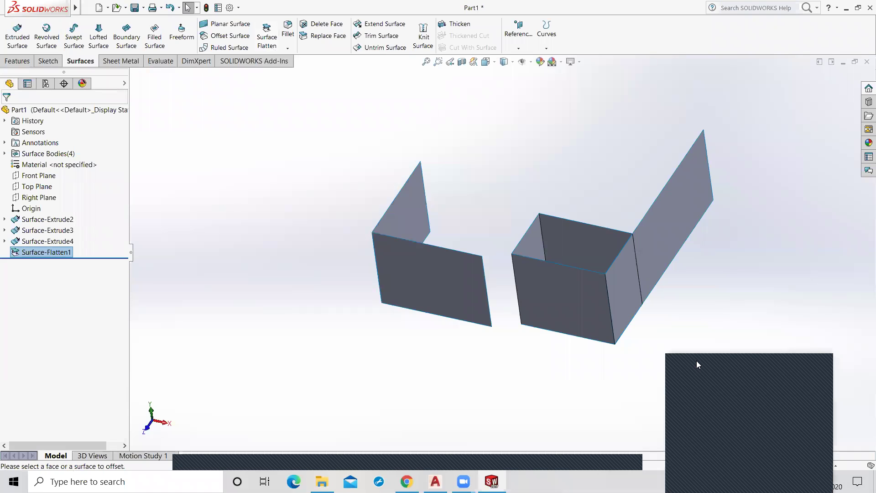